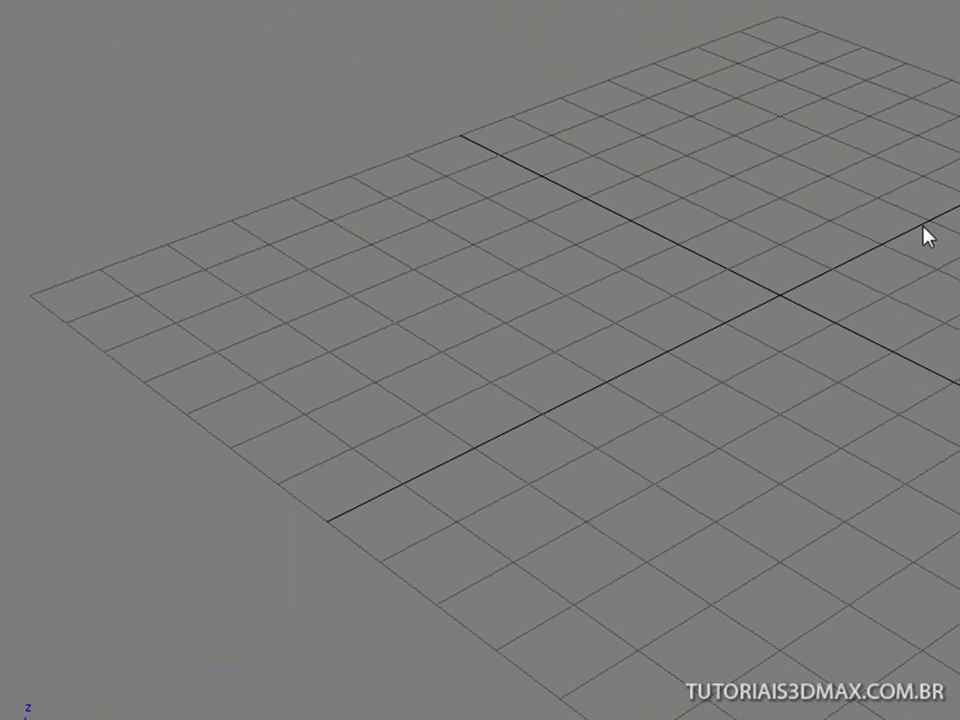
Create a cylinder about 155 cm in radius and 26 cm high at the grid origin and show its edged faces in perspective
middle_drag(786, 300, 784, 292)
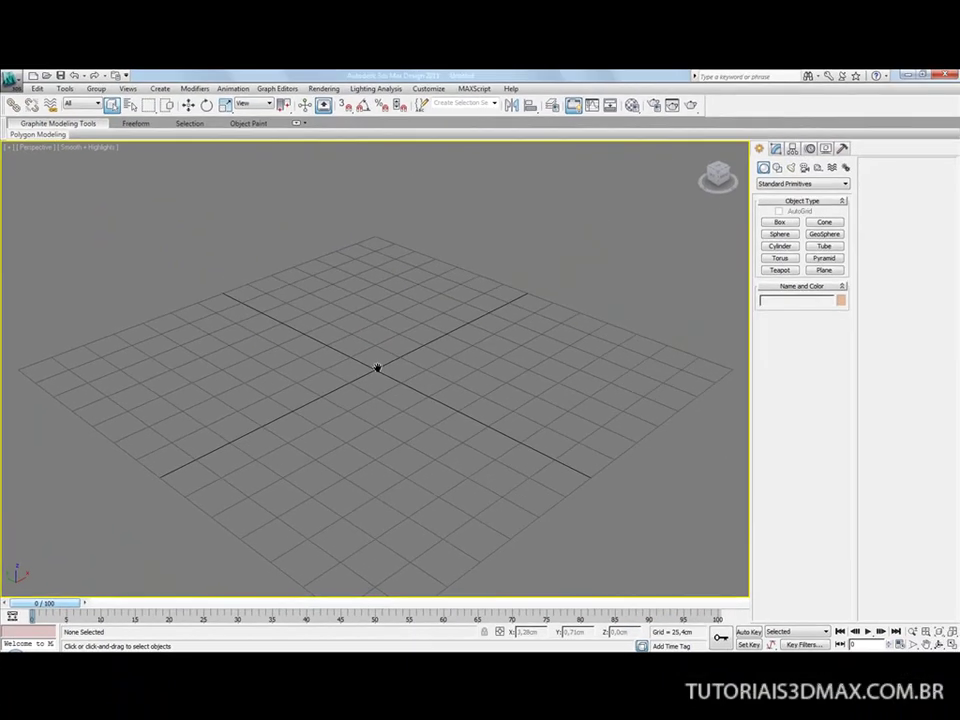
key(t)
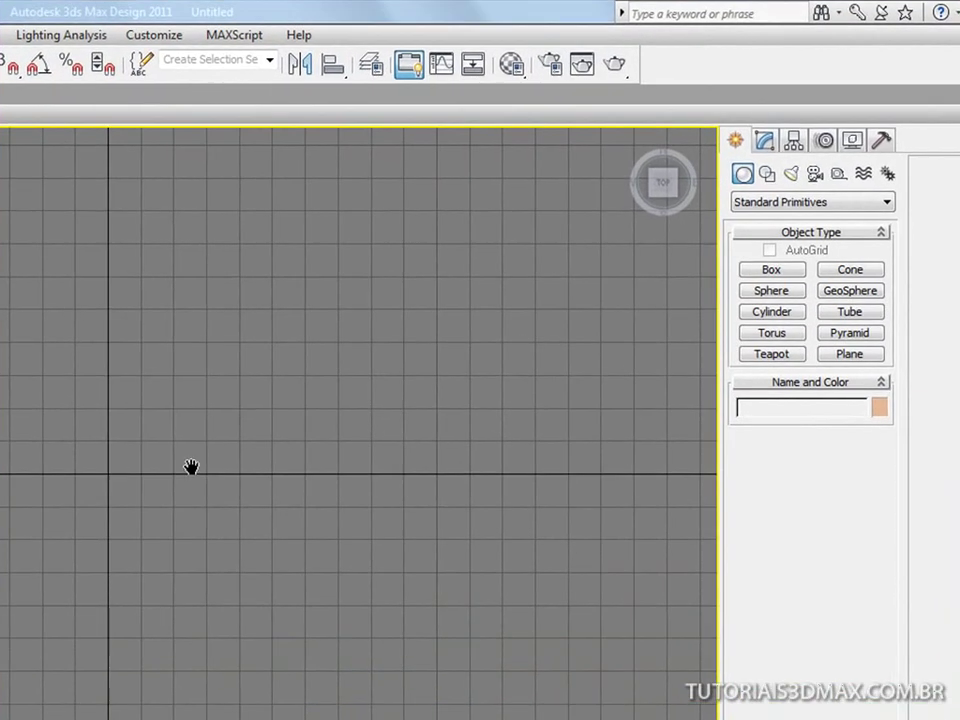
click(760, 311)
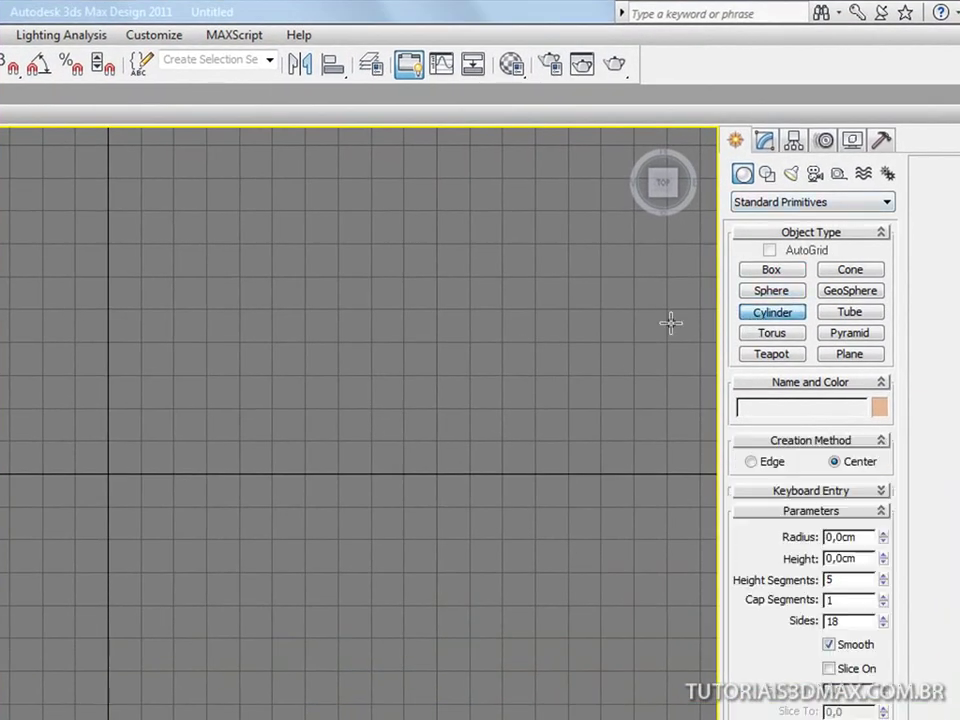
drag(110, 467, 281, 576)
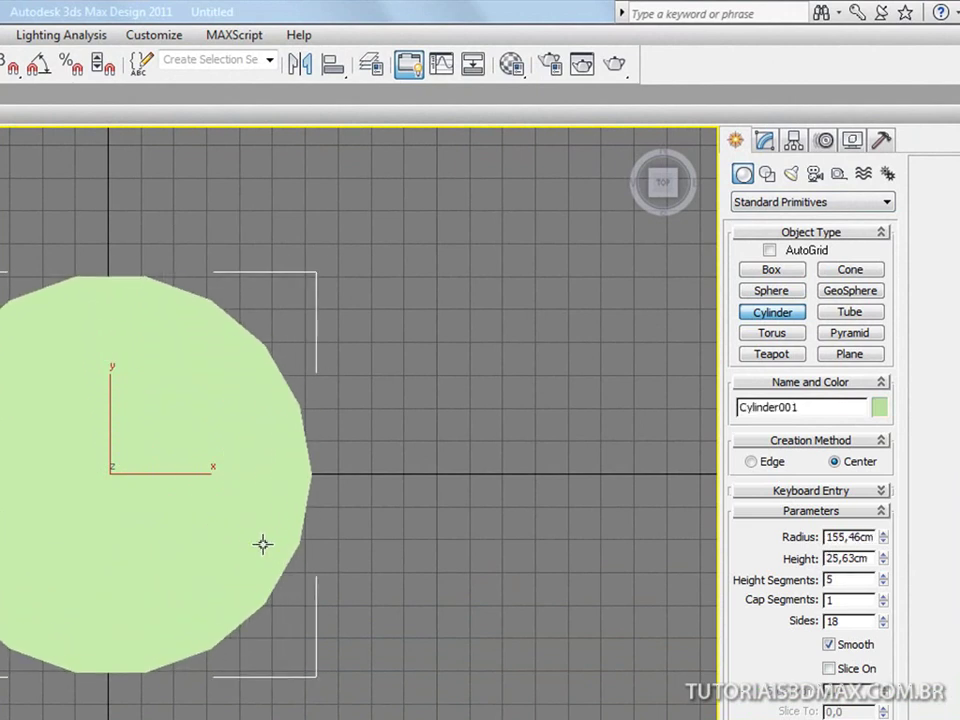
click(262, 544)
key(p)
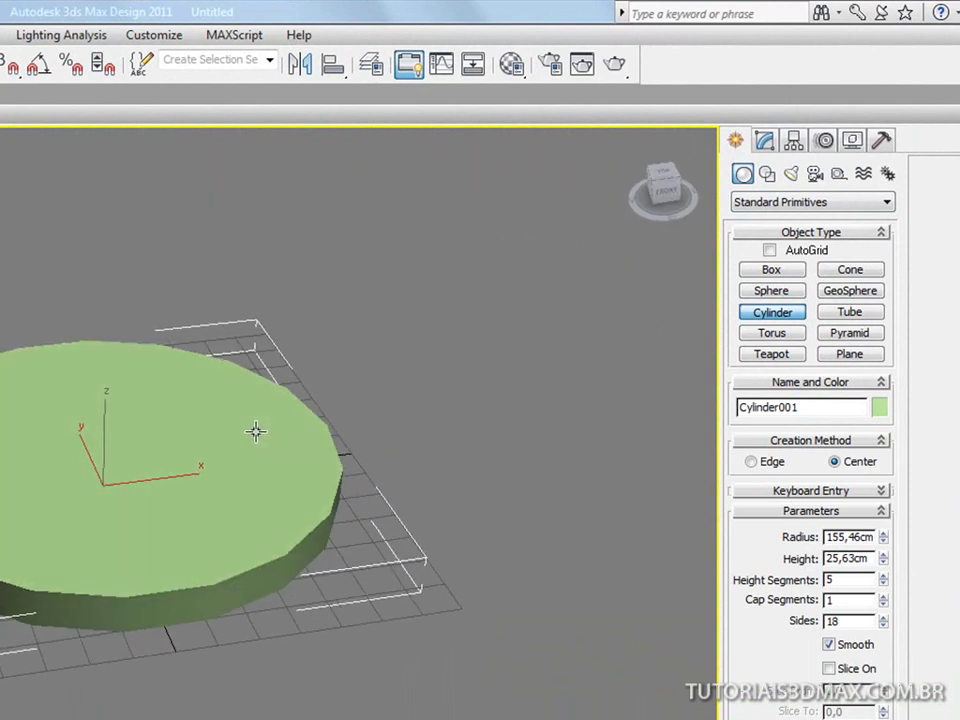
key(F4)
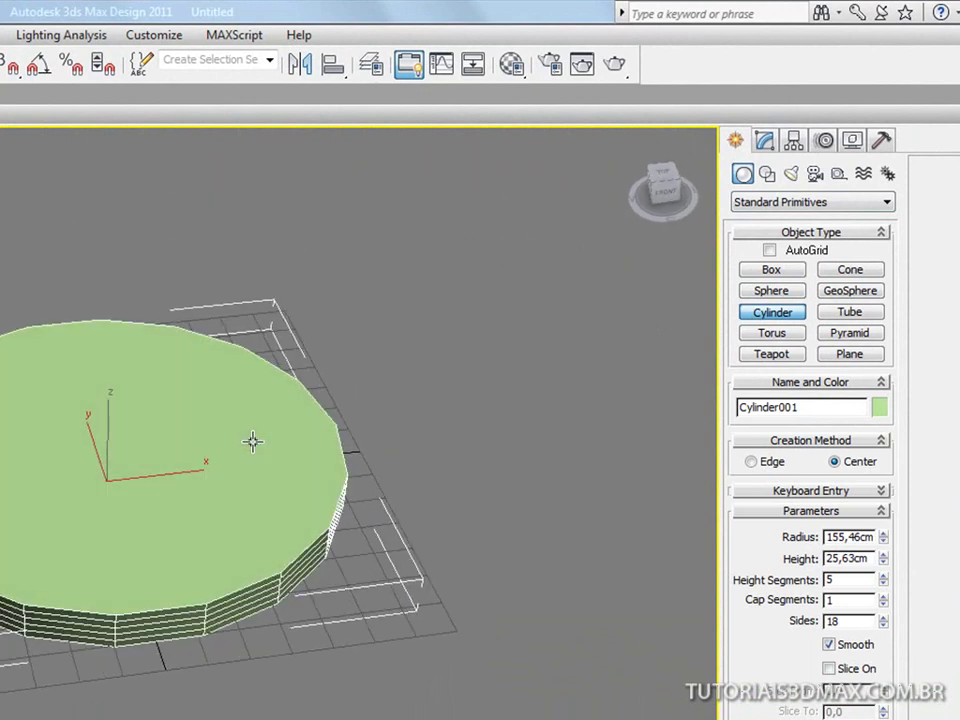
middle_drag(156, 506, 118, 534)
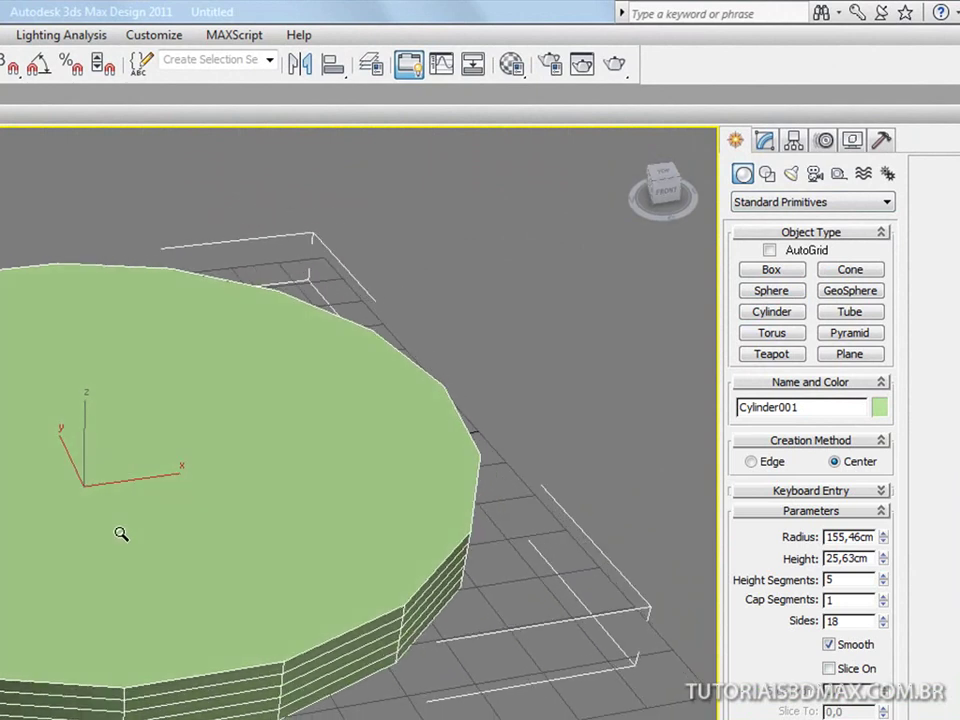
Try the cylinder with different side counts, from 3 up to 25
drag(884, 625, 897, 719)
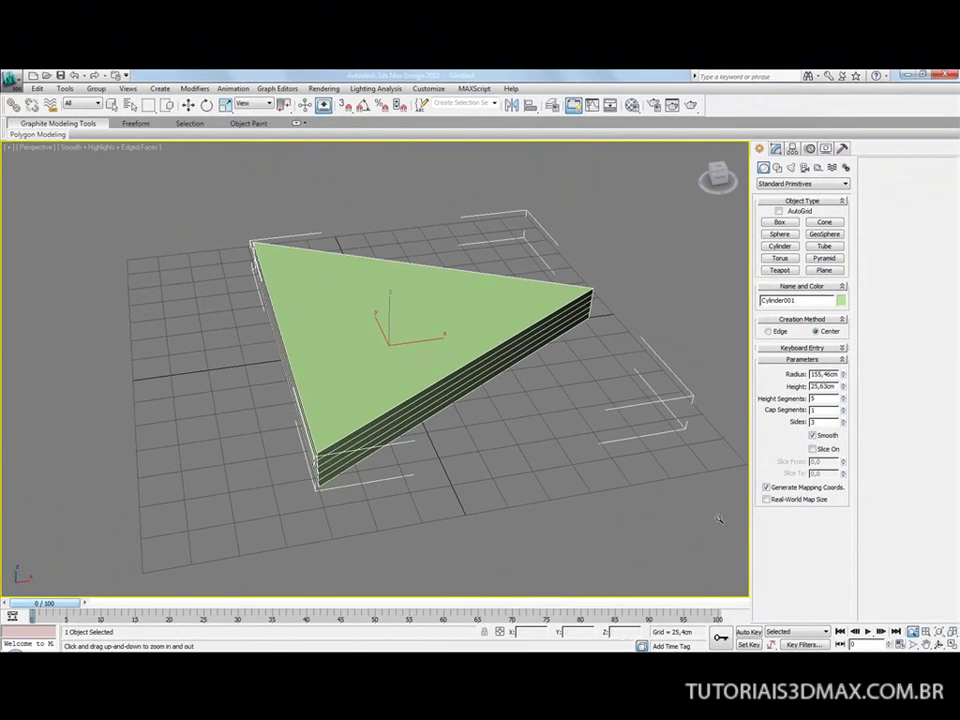
drag(843, 425, 840, 318)
drag(886, 446, 898, 572)
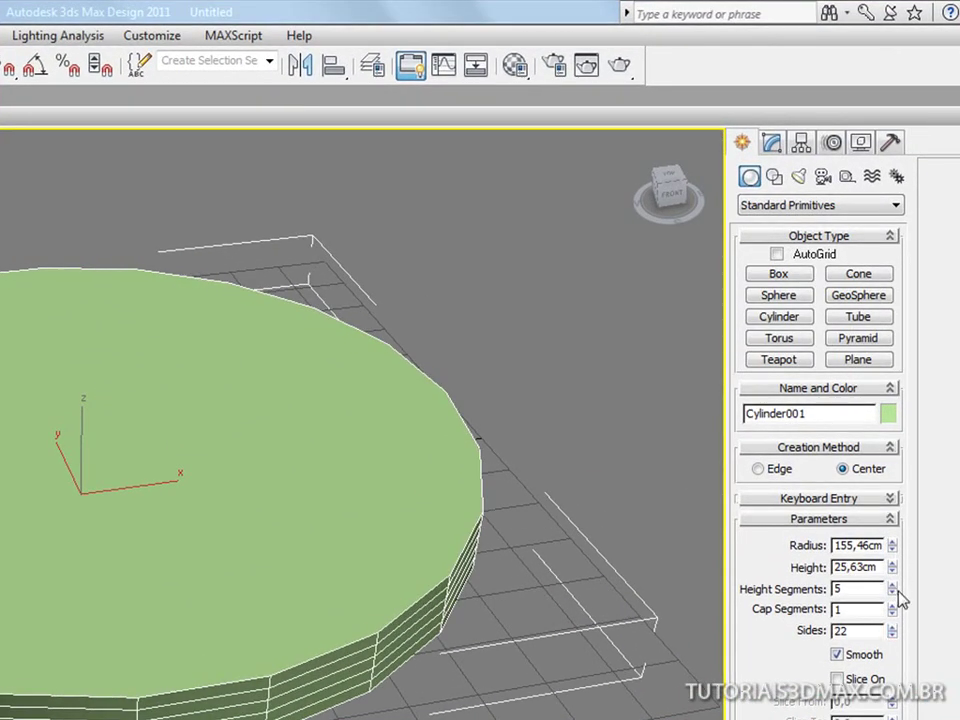
click(892, 626)
drag(892, 626, 892, 620)
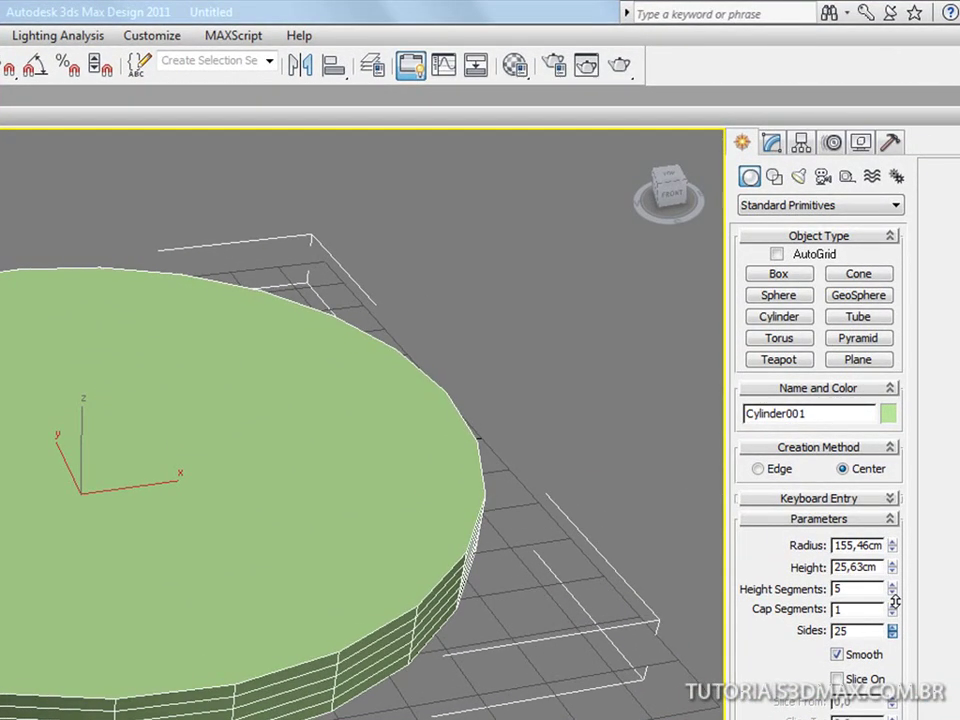
Set the cylinder to 24 sides and 2 cap segments
double_click(852, 630)
text(24)
key(Return)
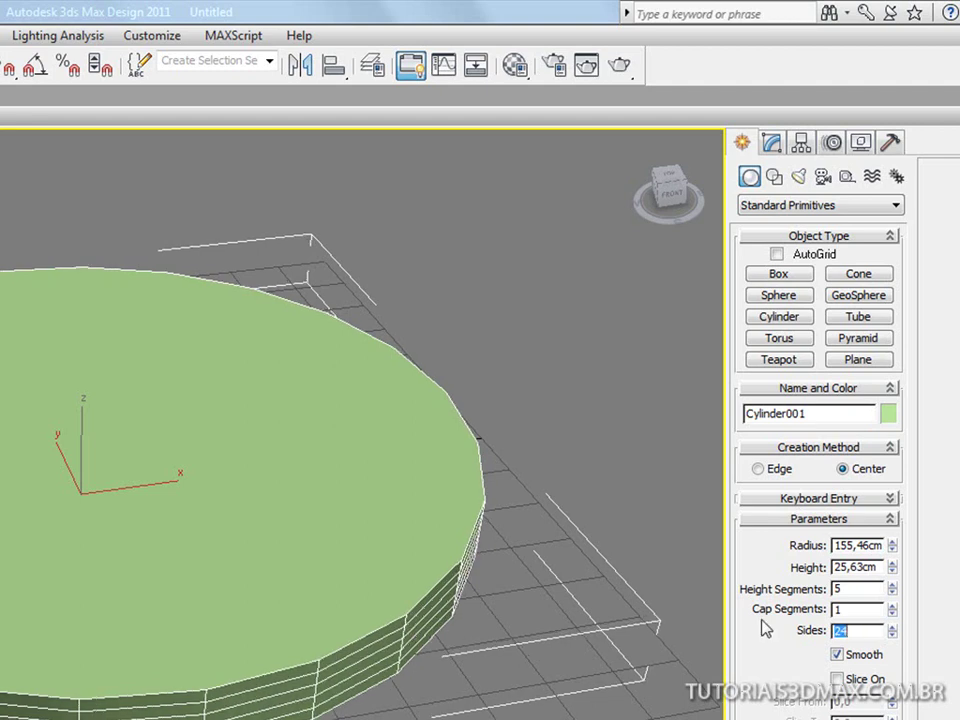
click(892, 605)
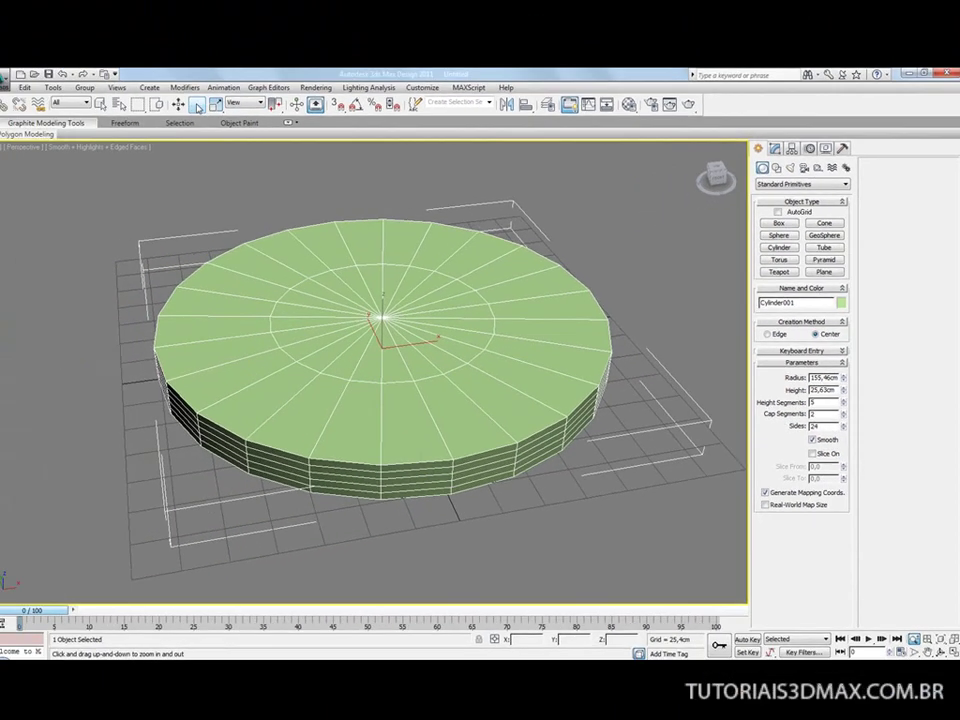
Activate the Move tool and convert the cylinder to an Editable Poly
click(188, 105)
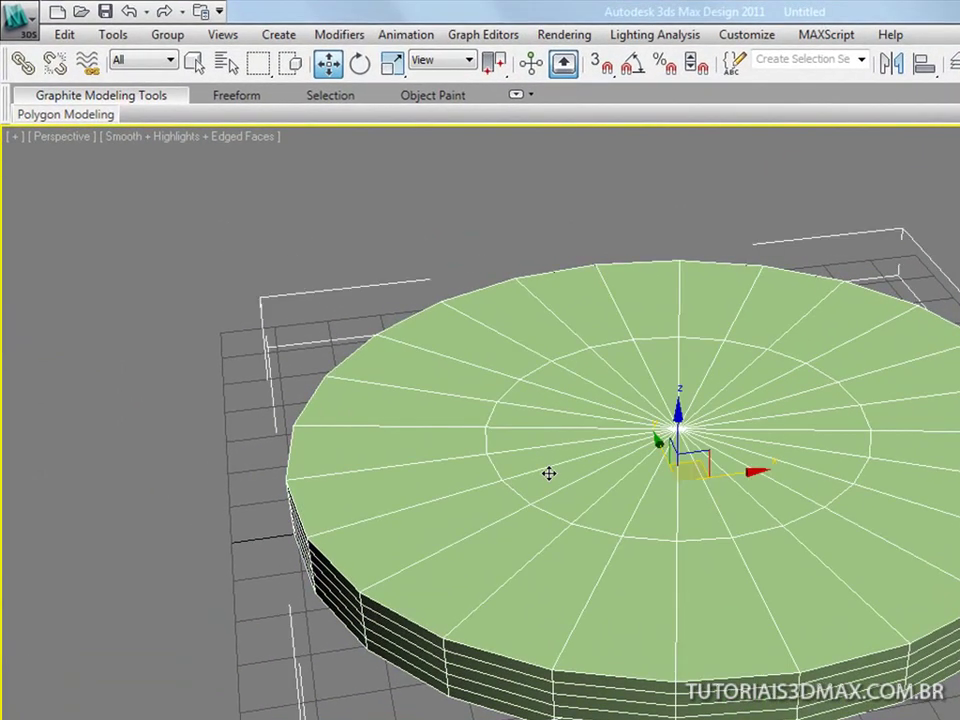
right_click(549, 477)
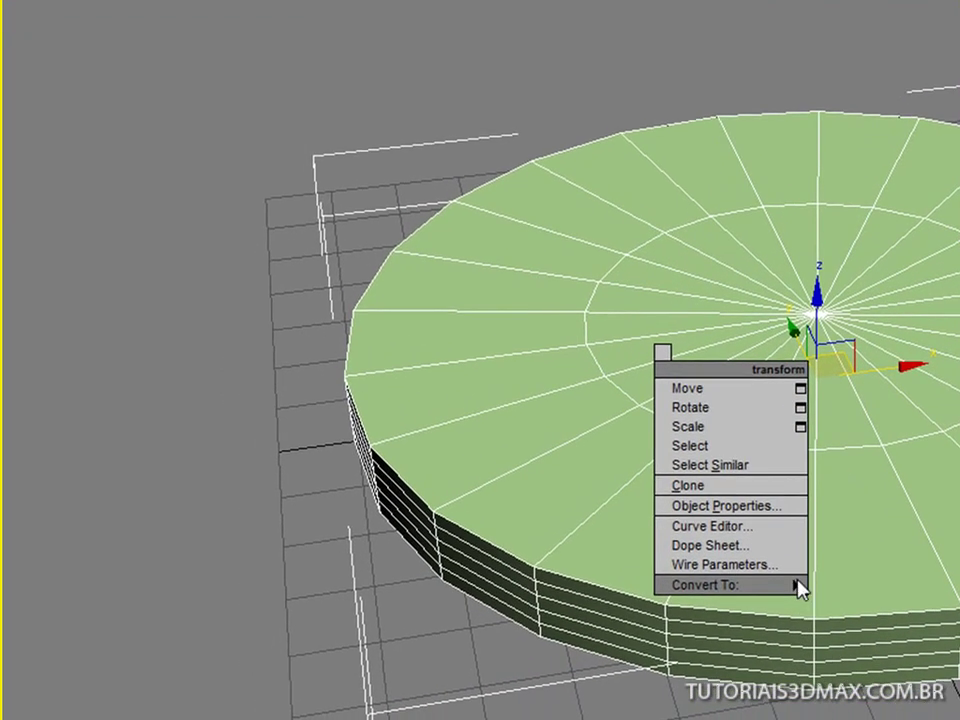
mouse_move(795, 587)
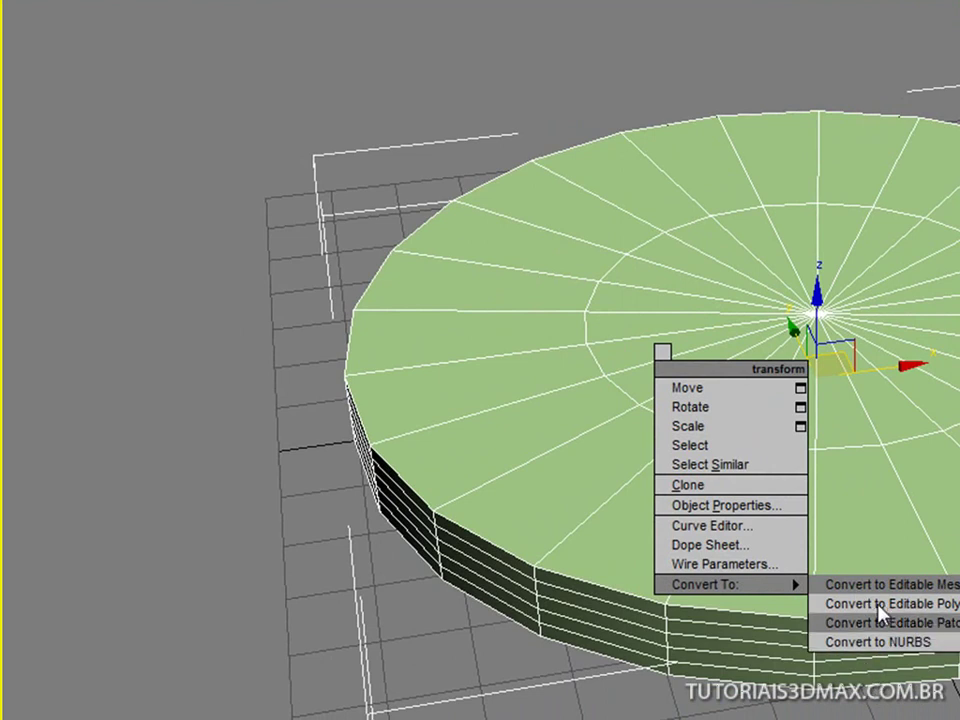
click(882, 606)
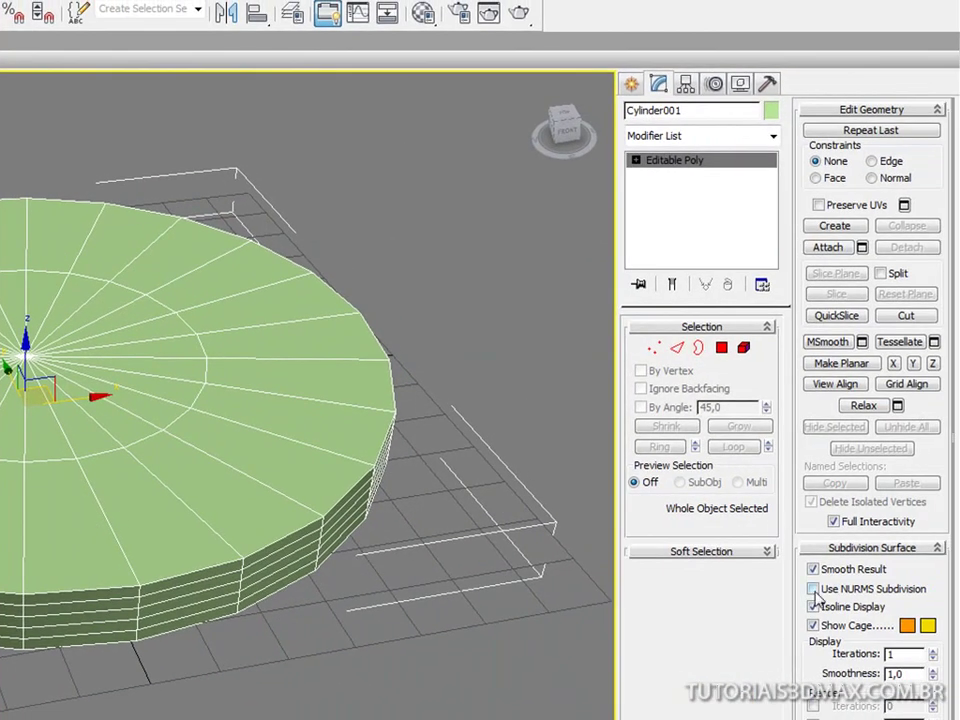
Enable NURMS subdivision on the disc with 2 display iterations and test-render the perspective view
click(813, 589)
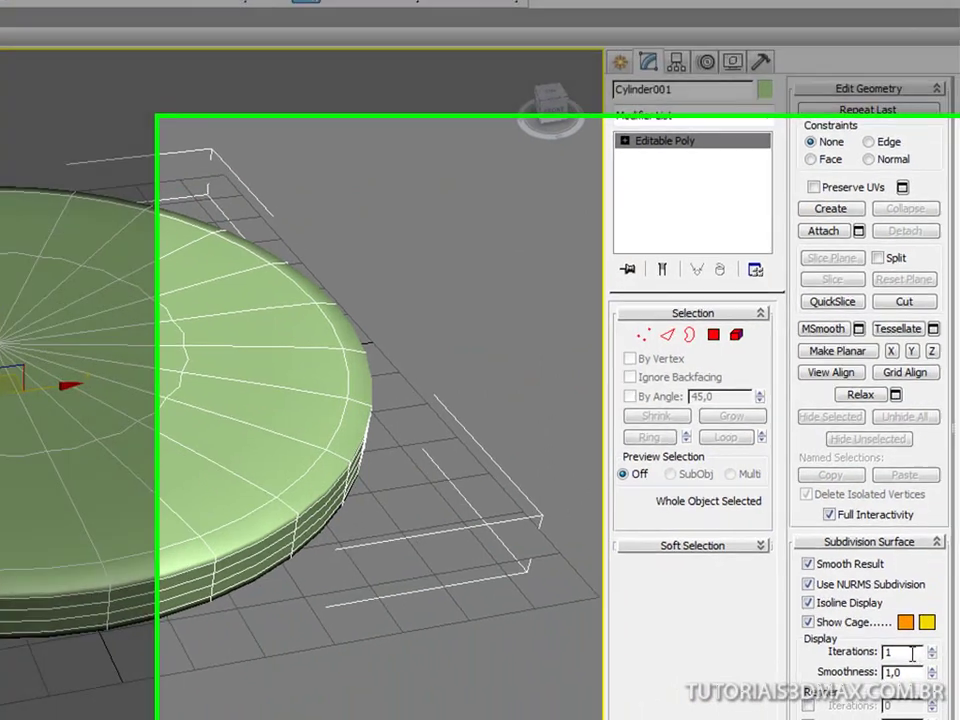
double_click(921, 657)
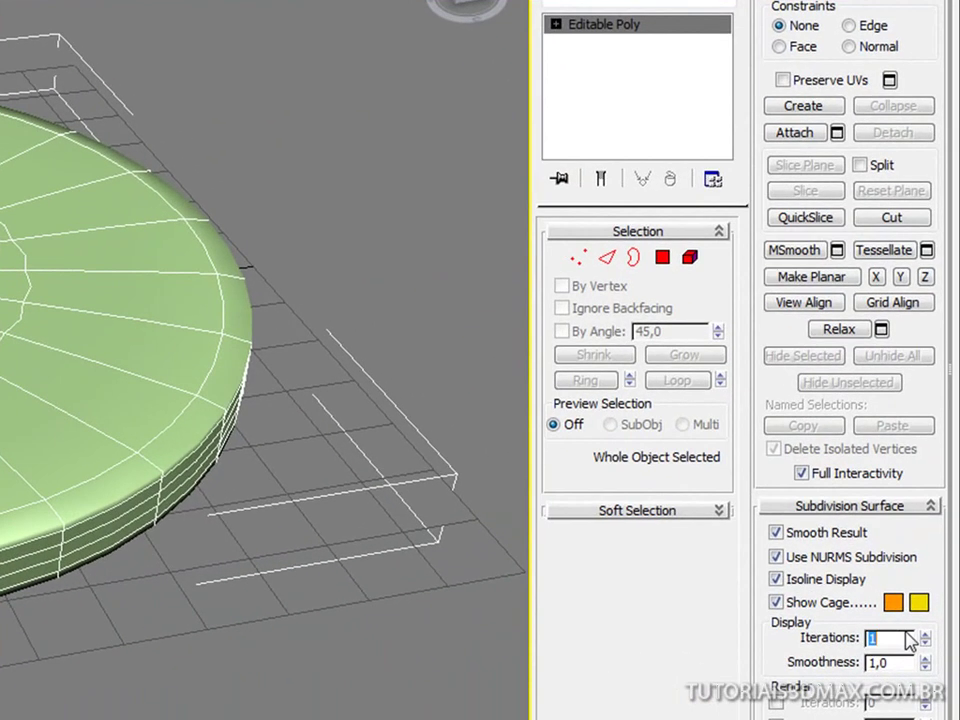
text(2)
key(Return)
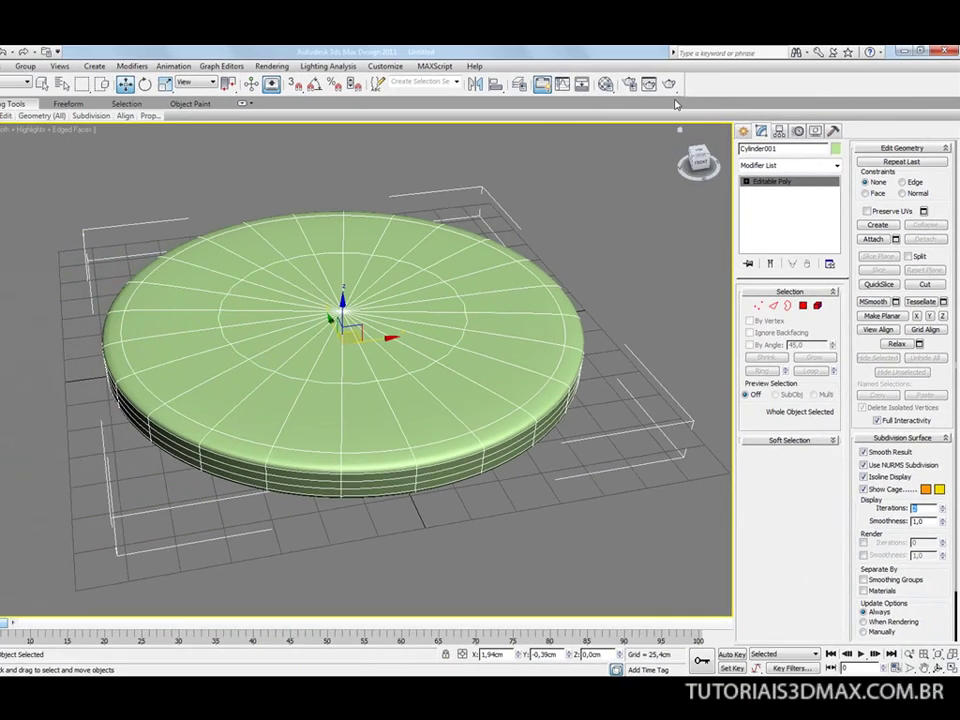
key(shift+q)
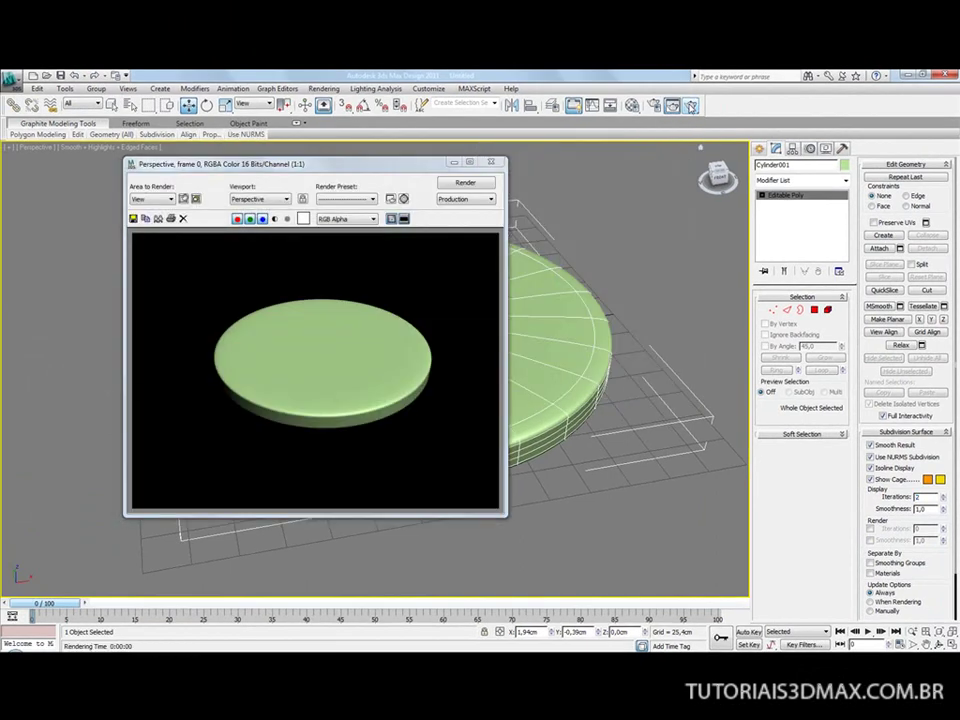
click(492, 163)
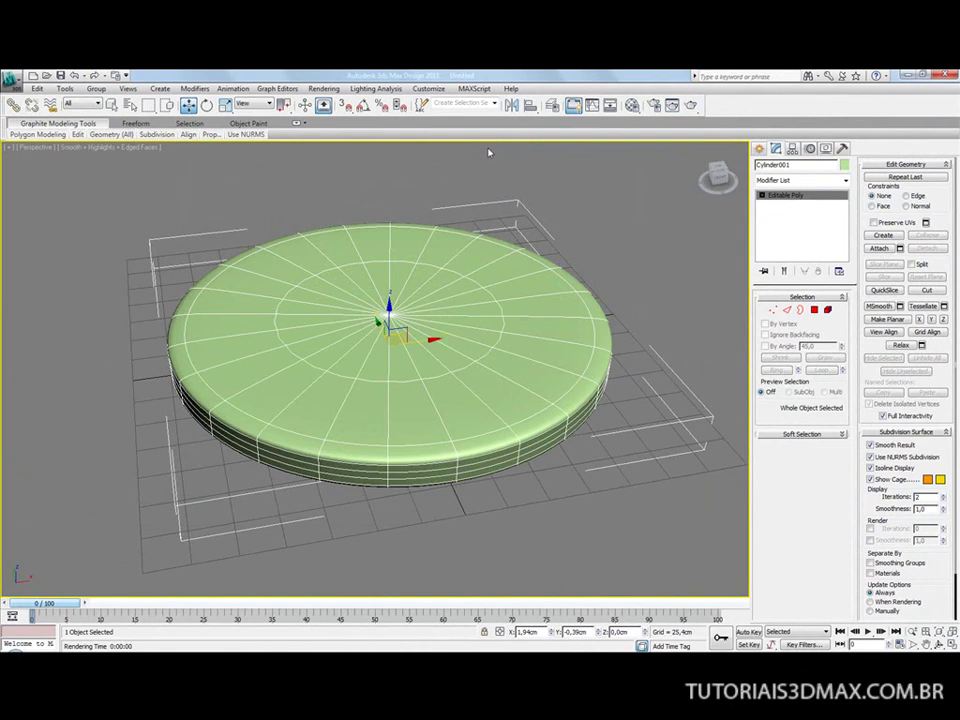
Set the environment background colour to white and test-render the perspective view
key(8)
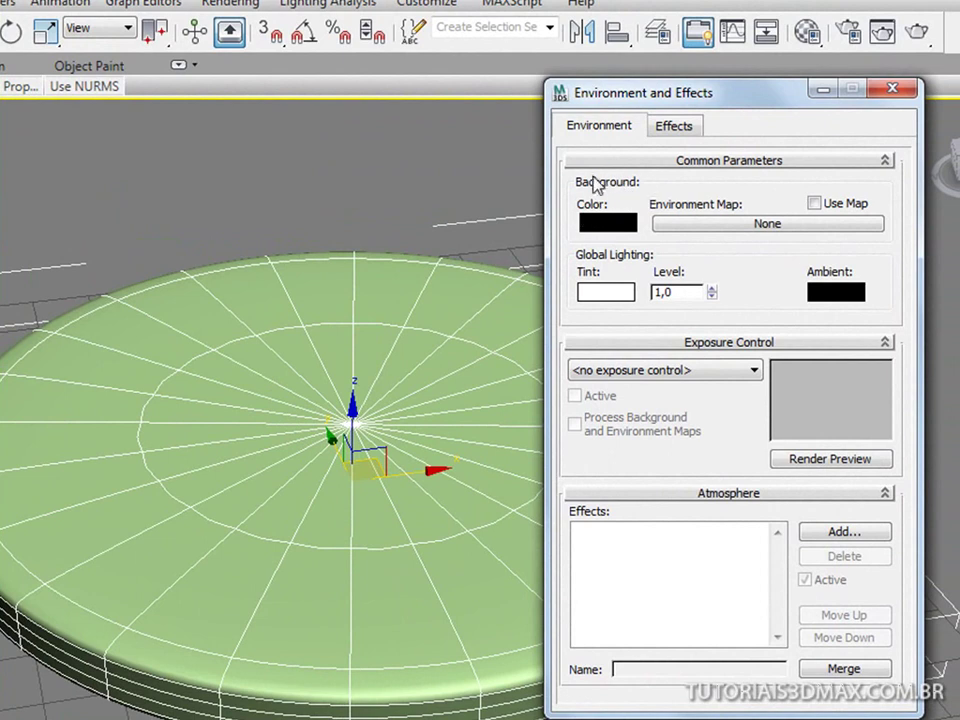
click(622, 228)
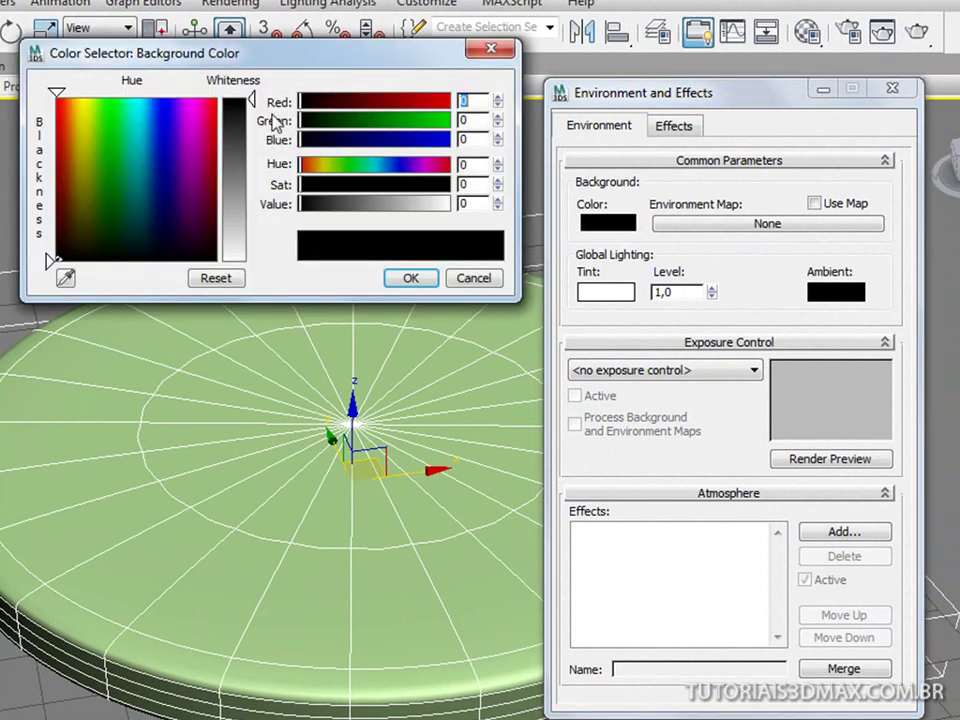
drag(230, 98, 232, 262)
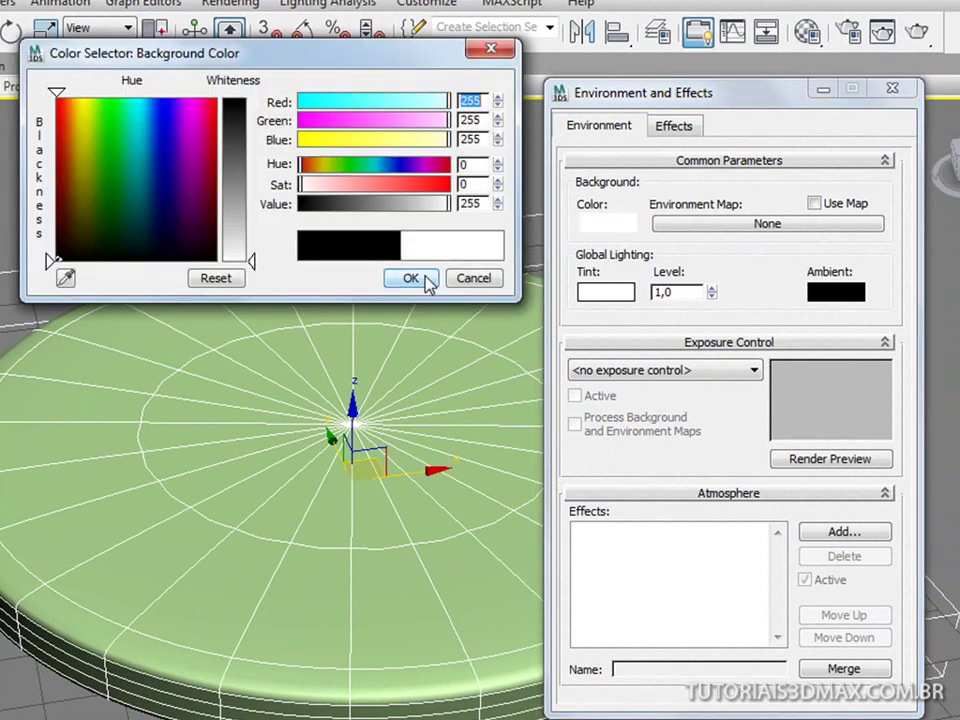
click(410, 279)
click(896, 93)
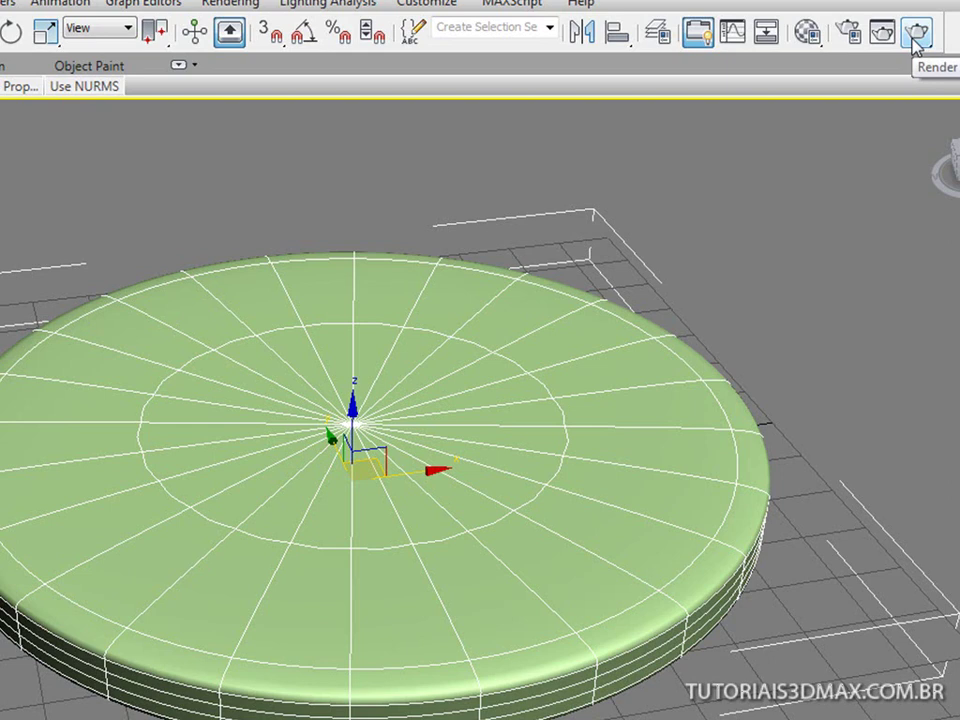
click(915, 38)
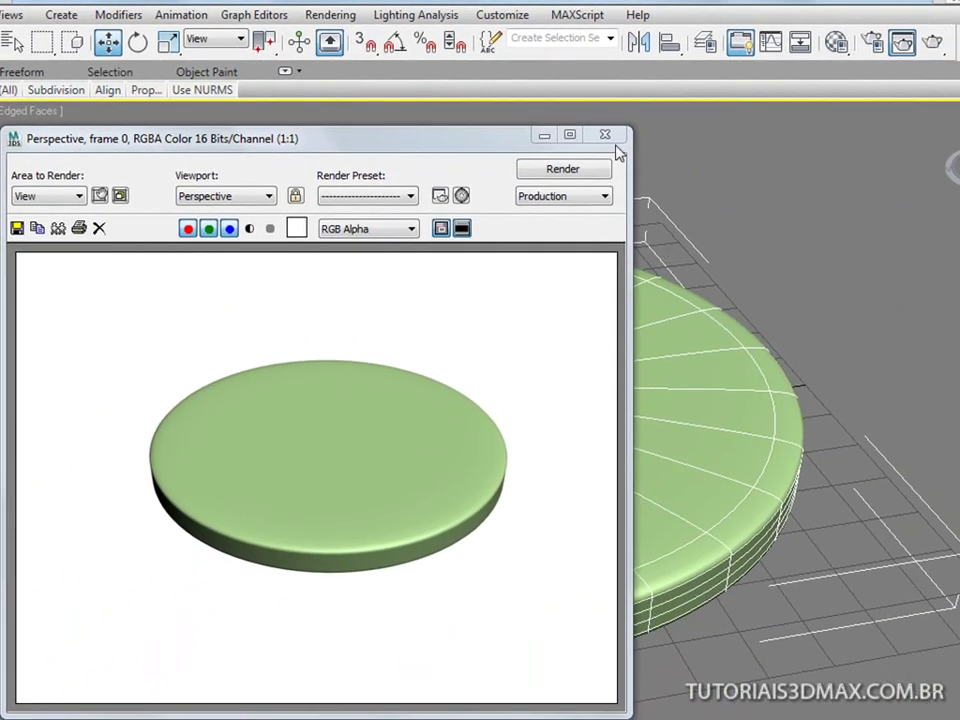
click(605, 134)
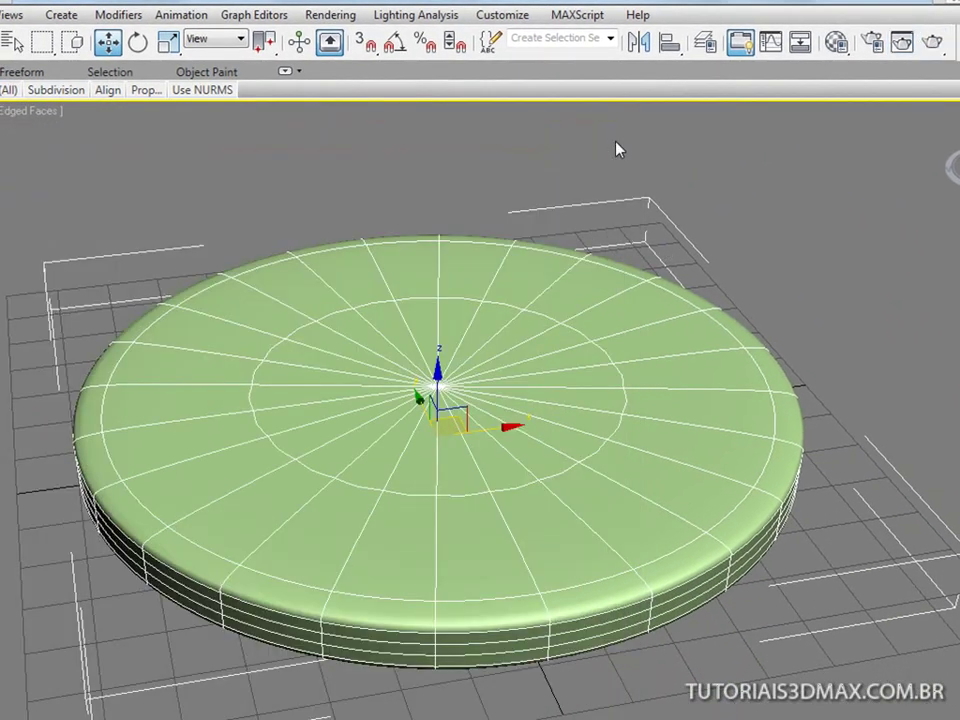
Try a pinkish-red environment background (red 255, green 0, blue 82) and render the perspective view
key(8)
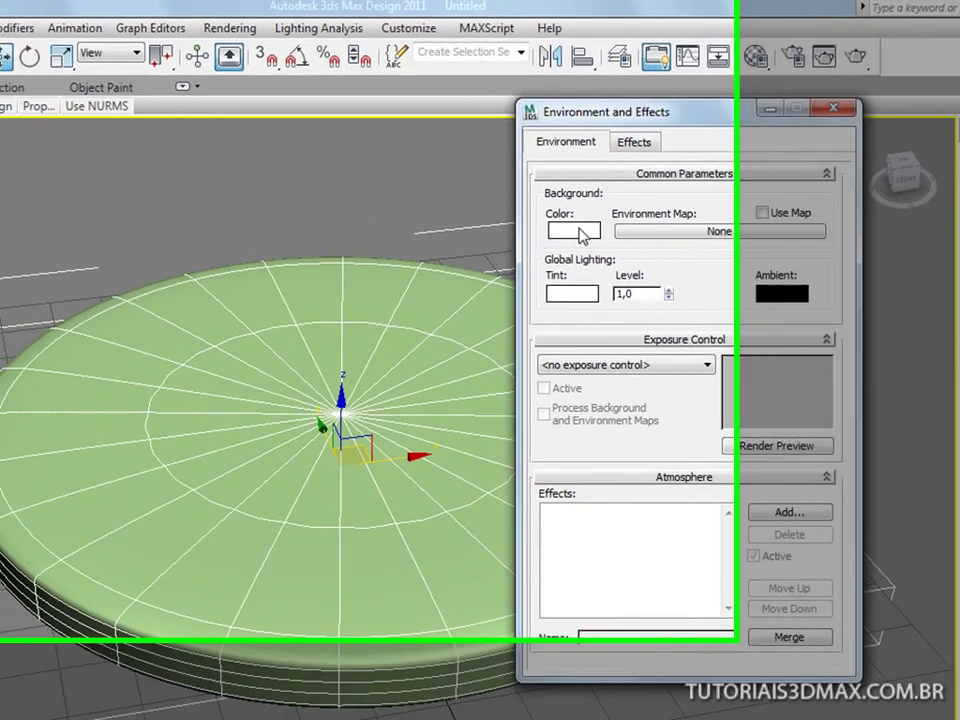
click(530, 221)
drag(510, 190, 455, 175)
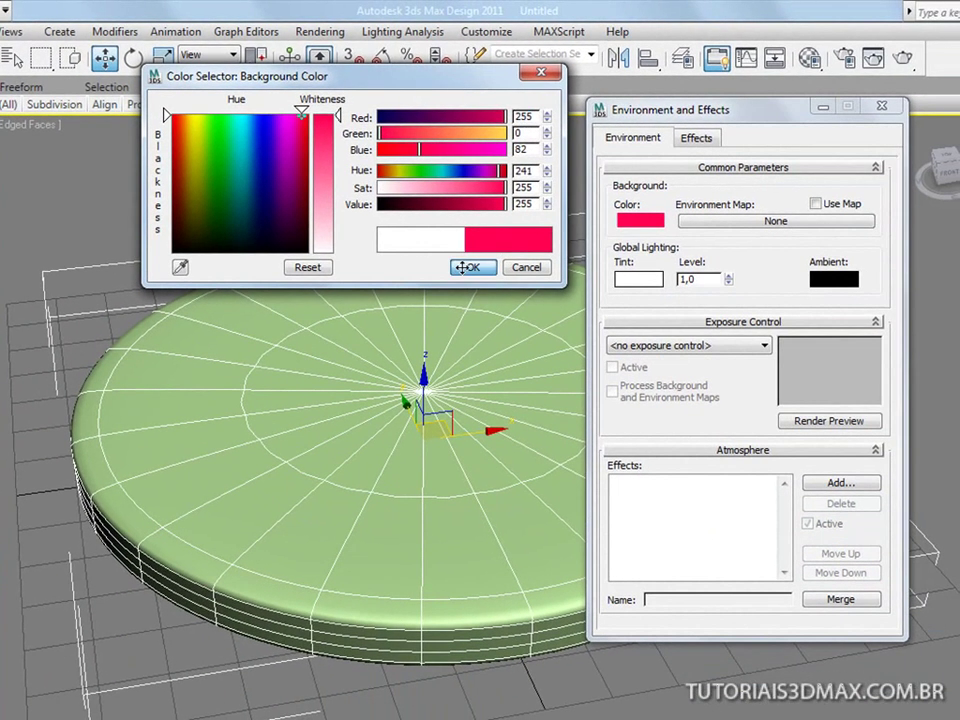
click(577, 324)
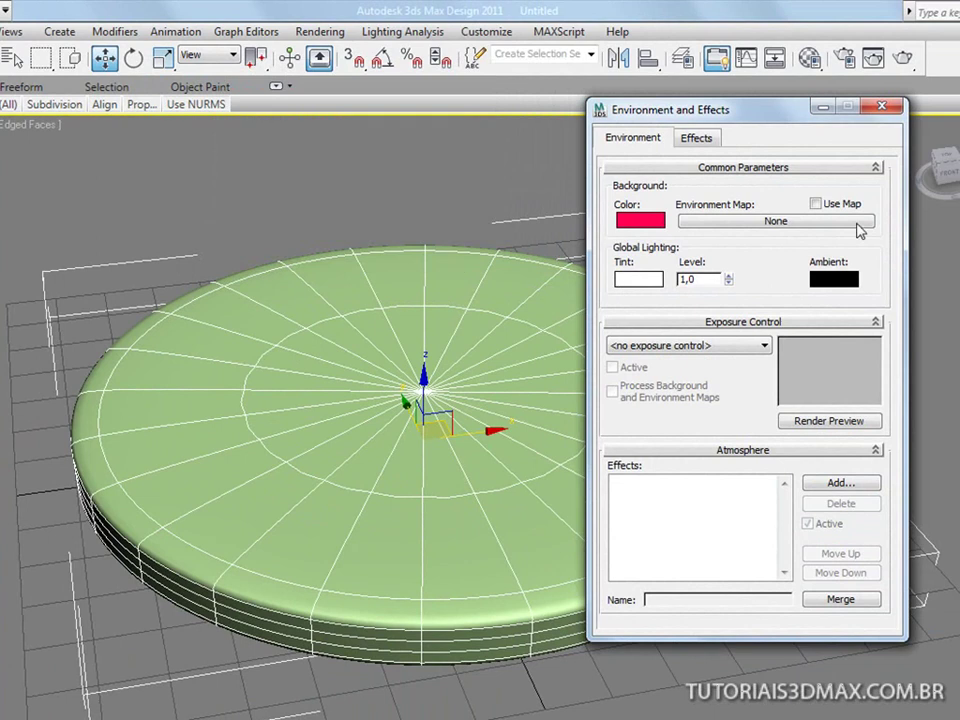
click(903, 57)
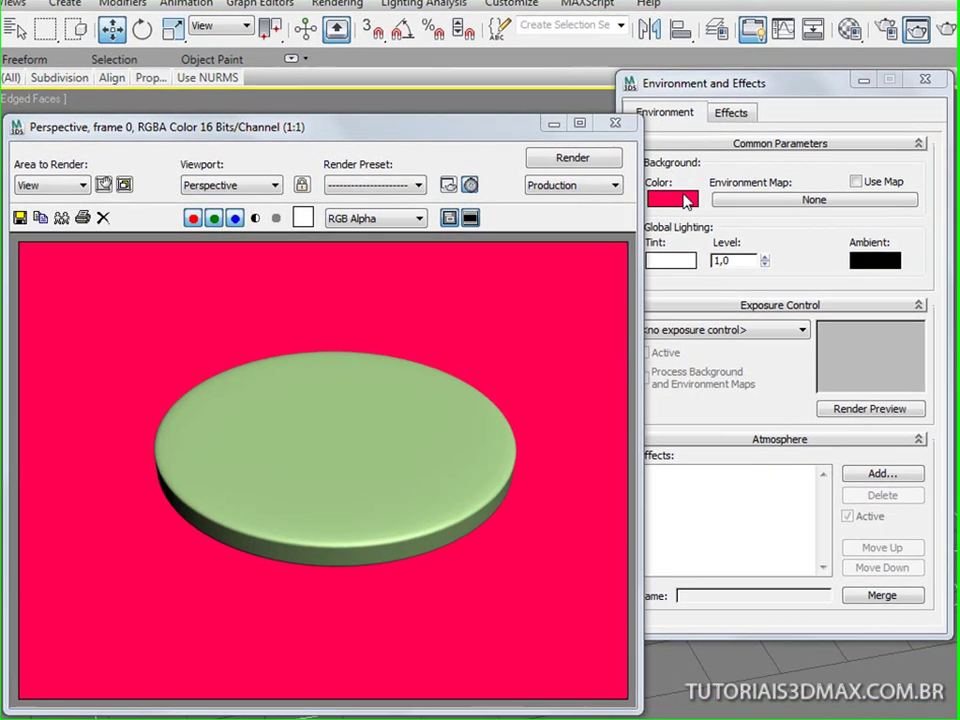
Change the environment background colour back to white, re-render the view, and close the environment settings and render window
click(525, 207)
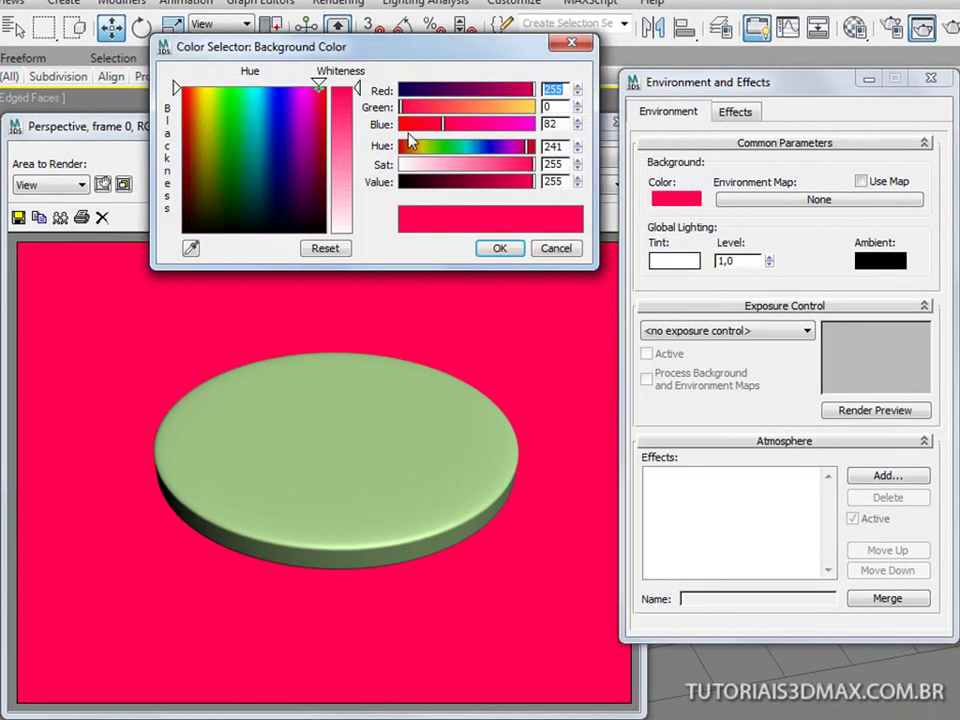
drag(355, 90, 355, 232)
click(499, 248)
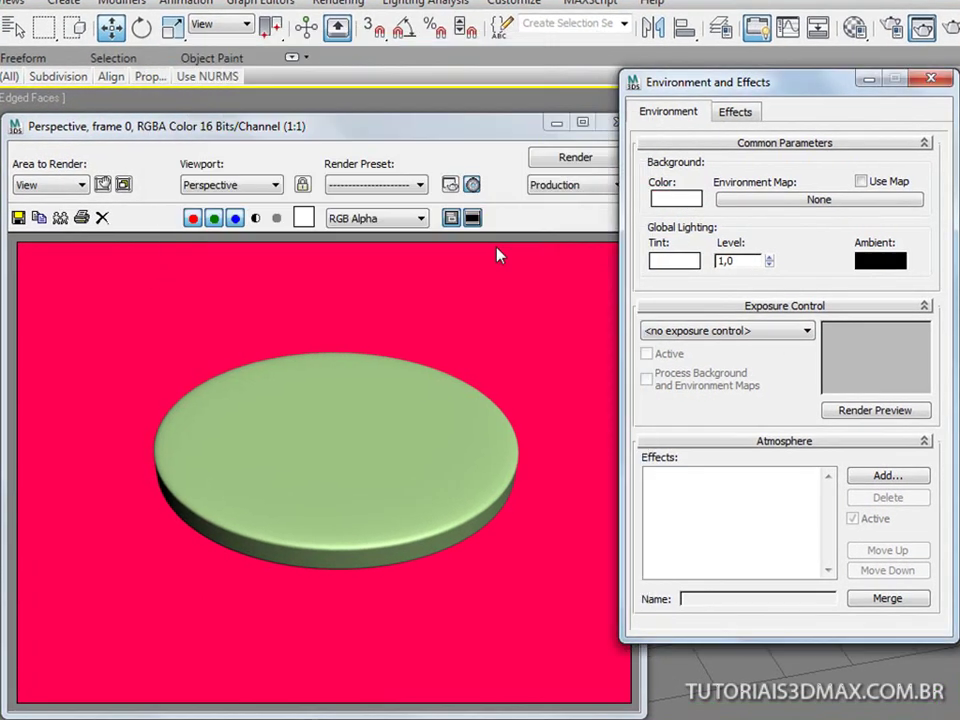
click(562, 159)
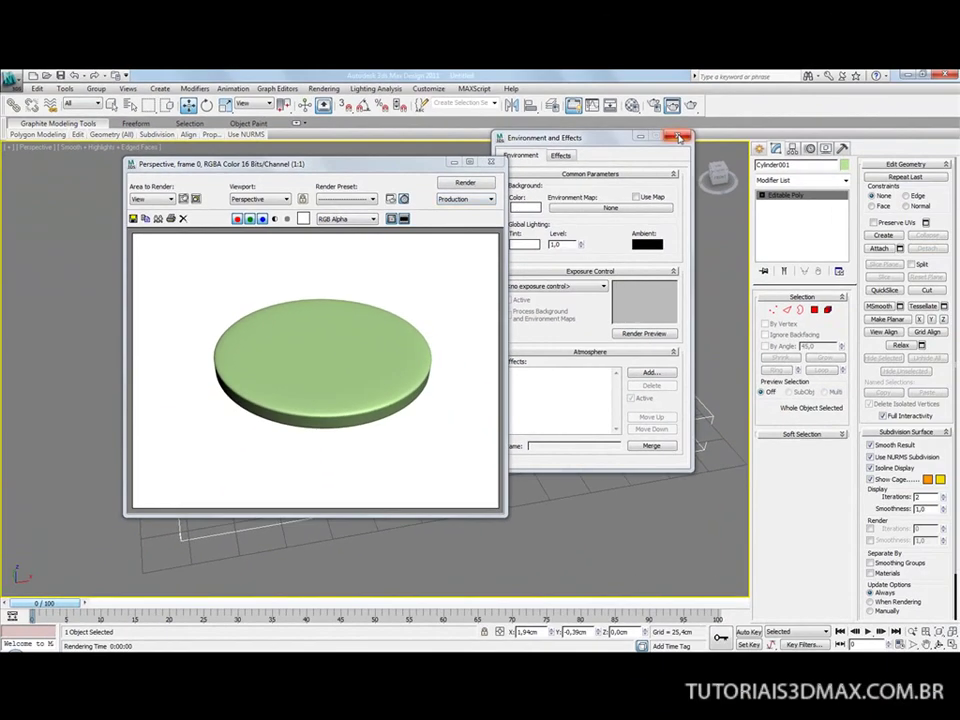
click(679, 138)
click(491, 161)
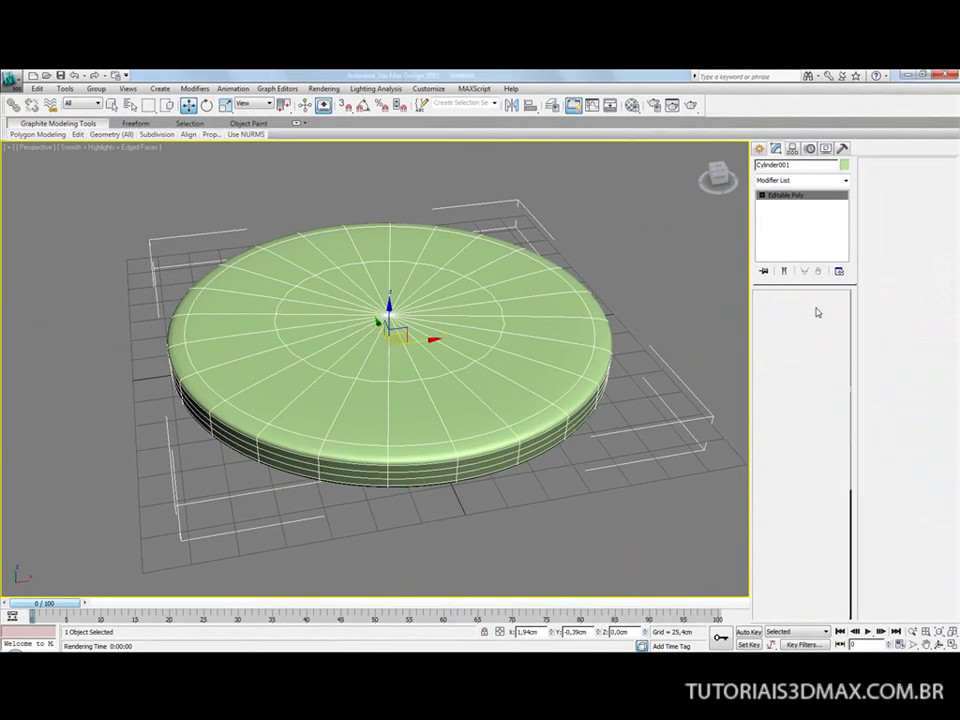
Turn off NURMS subdivision on the disc and switch to polygon sub-object editing
click(834, 338)
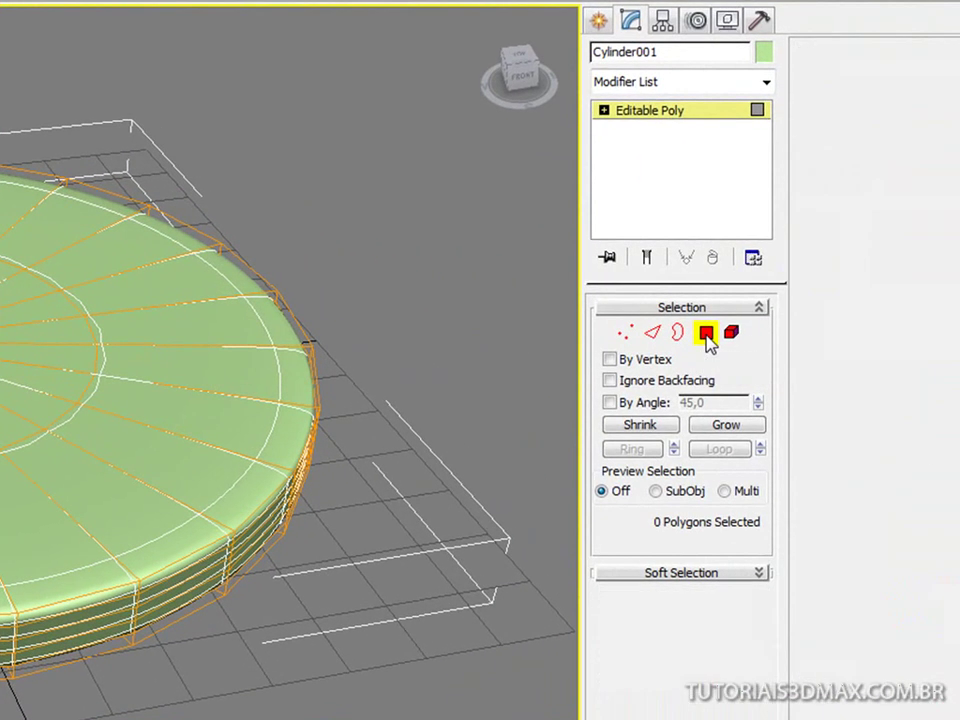
click(748, 328)
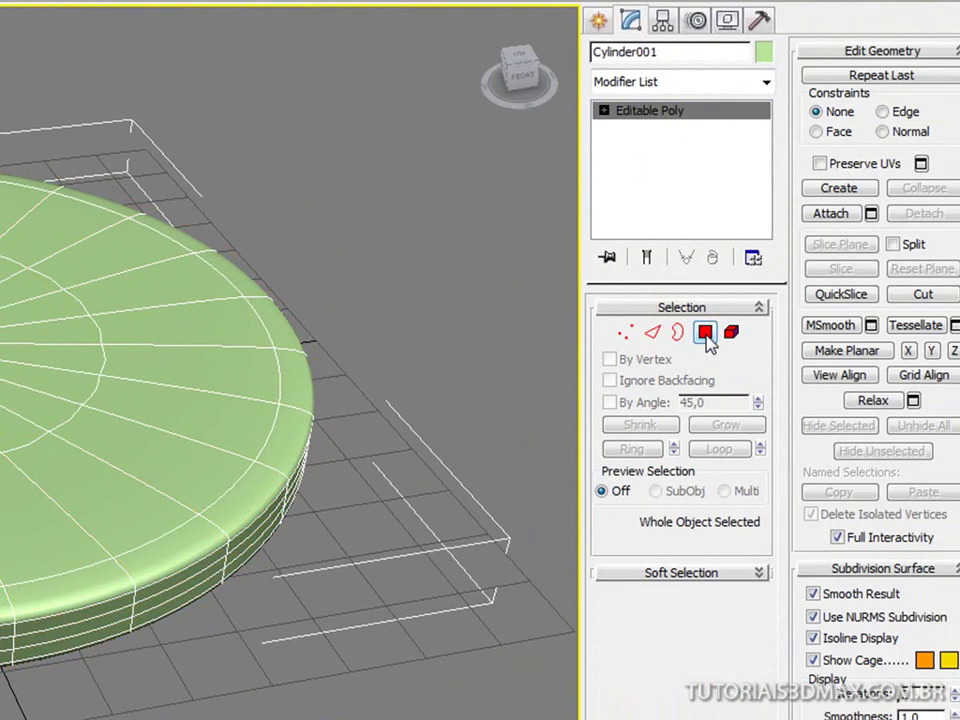
click(813, 617)
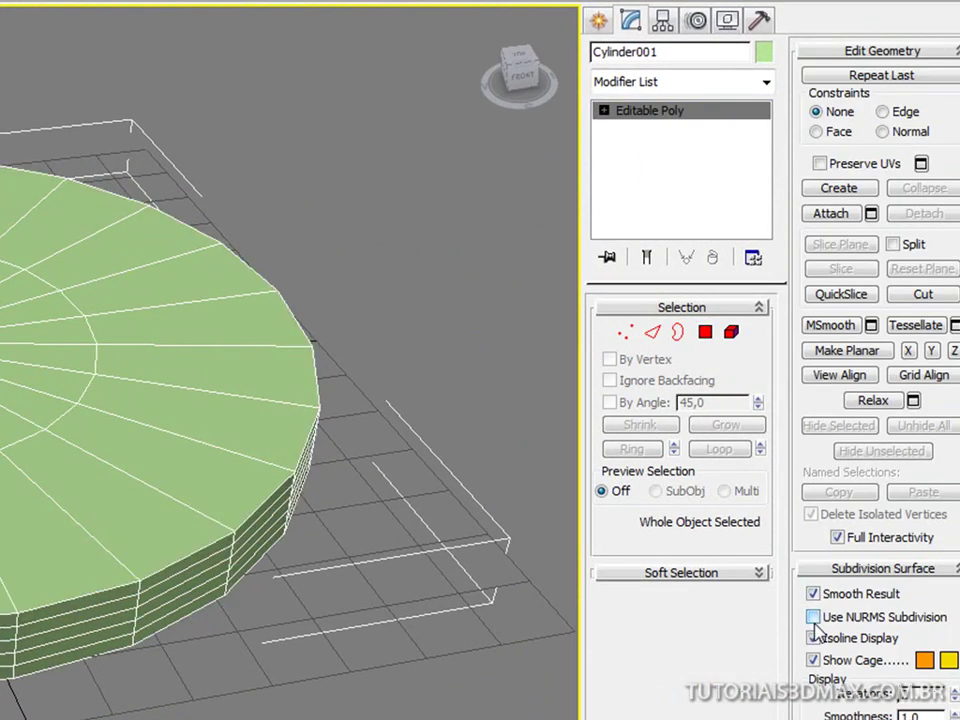
click(705, 333)
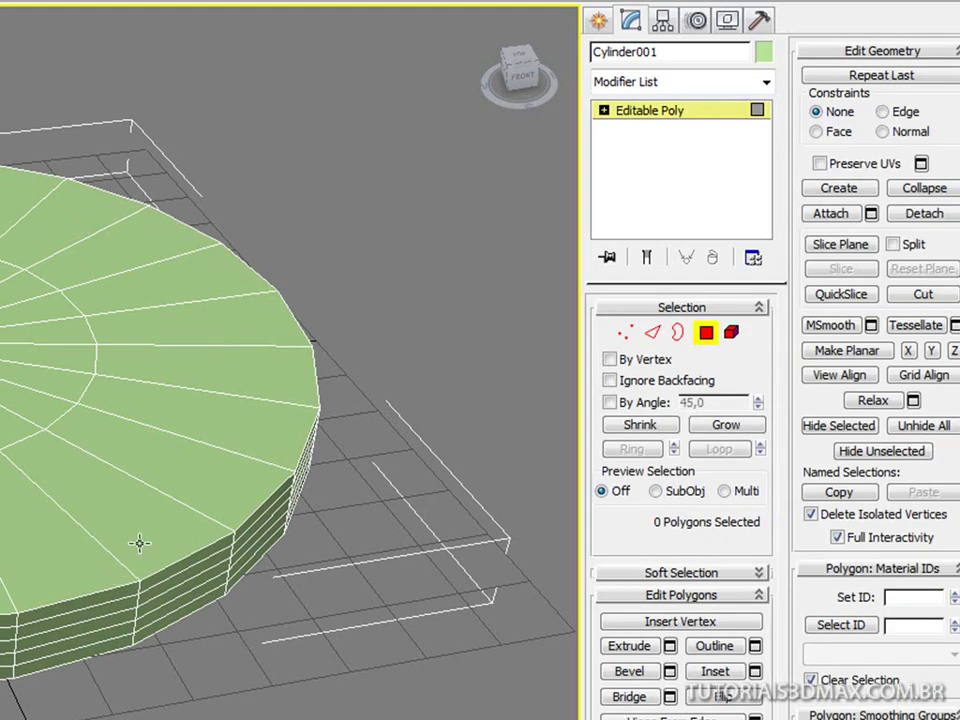
Select all the polygons of the outer ring on the disc's top face
click(210, 492)
ctrl+click(225, 482)
ctrl+click(251, 429)
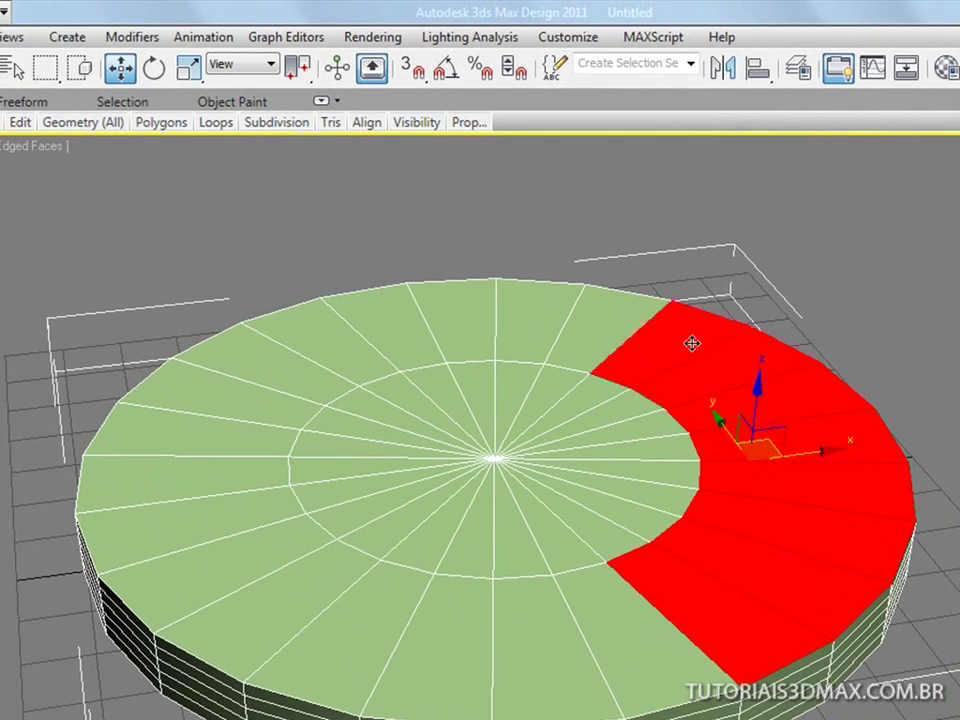
ctrl+click(611, 334)
ctrl+click(505, 330)
ctrl+click(465, 334)
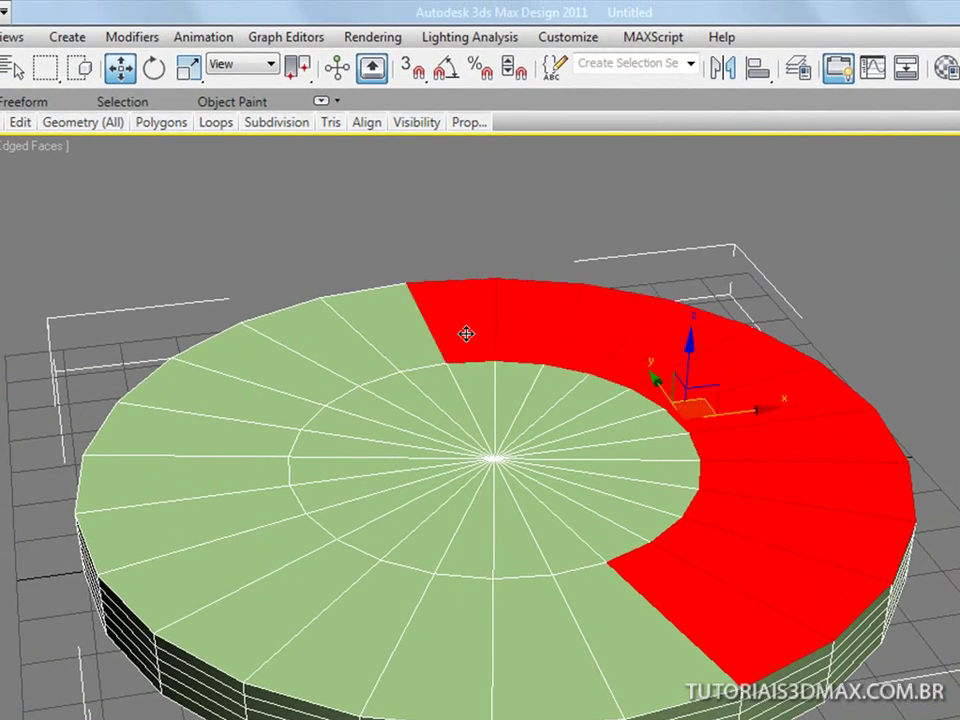
ctrl+click(403, 343)
ctrl+click(332, 354)
ctrl+click(281, 375)
ctrl+click(253, 394)
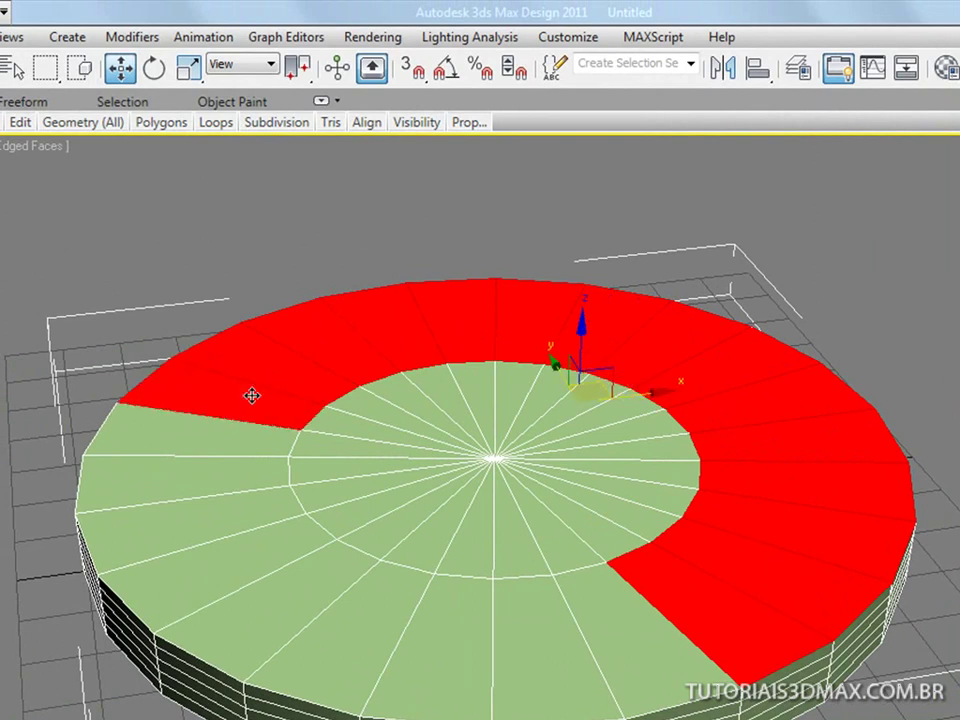
ctrl+click(210, 437)
ctrl+click(177, 586)
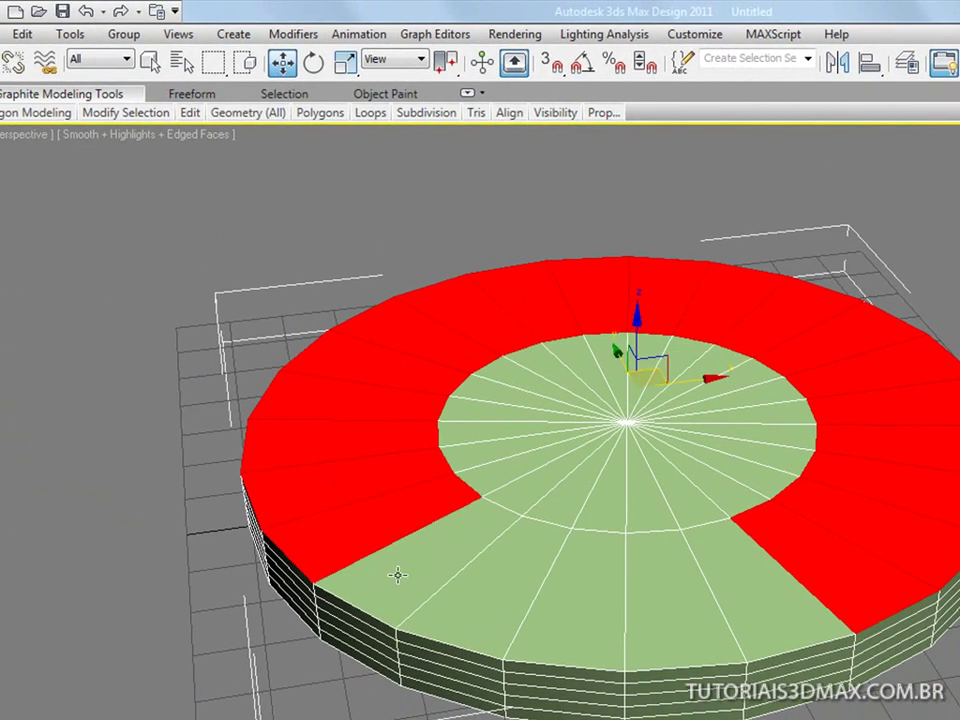
ctrl+click(405, 585)
ctrl+click(462, 595)
ctrl+click(572, 612)
ctrl+click(684, 607)
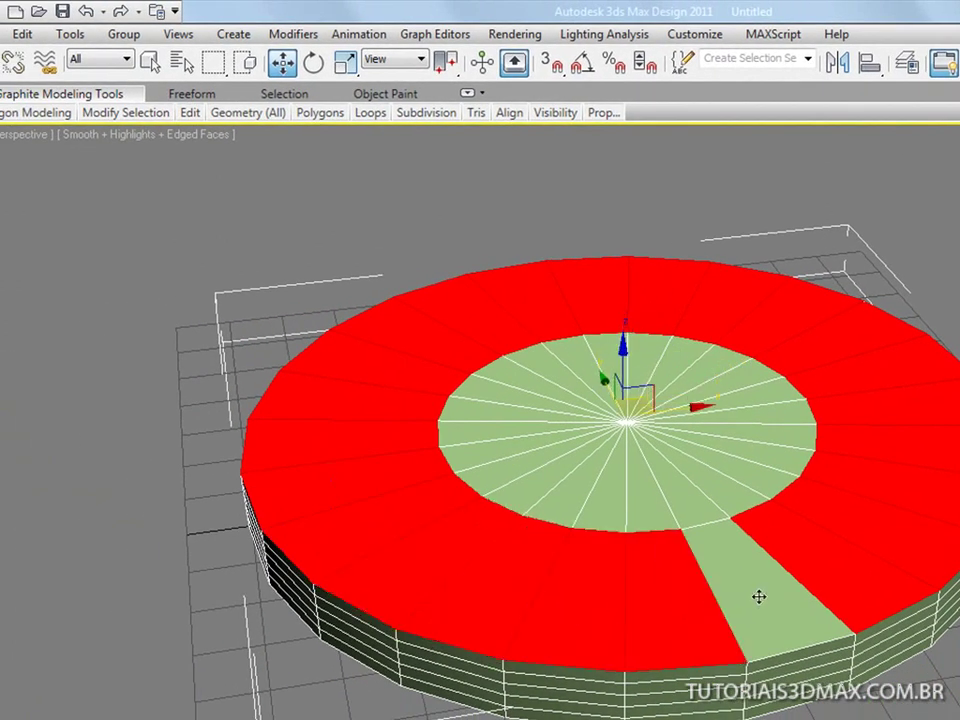
ctrl+click(757, 597)
Add all the inner triangular polygons around the centre to the selection so the whole top face is selected
alt+middle_drag(728, 516, 658, 514)
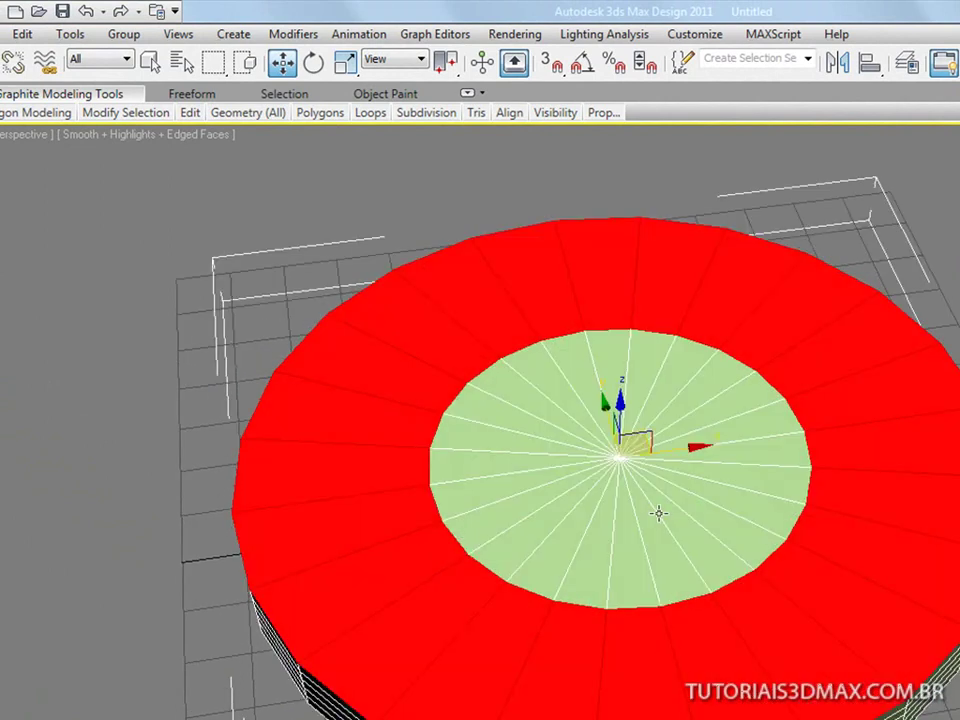
key(alt+z)
drag(647, 521, 655, 486)
key(w)
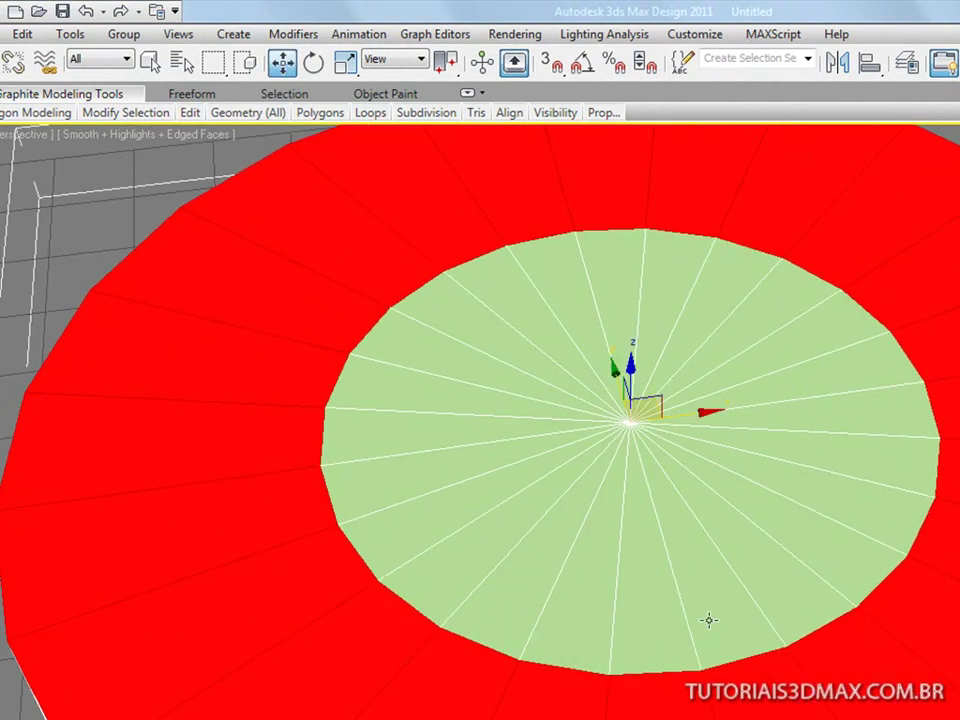
ctrl+click(712, 626)
ctrl+click(778, 598)
ctrl+click(836, 548)
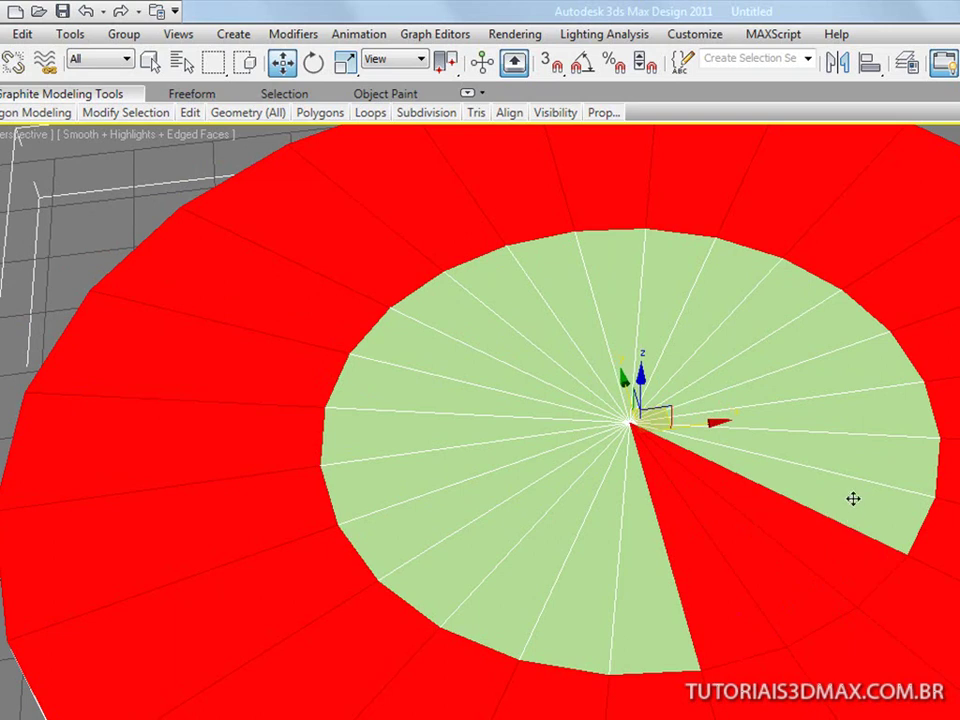
ctrl+click(854, 497)
ctrl+click(860, 466)
ctrl+click(857, 418)
ctrl+click(848, 377)
ctrl+click(827, 343)
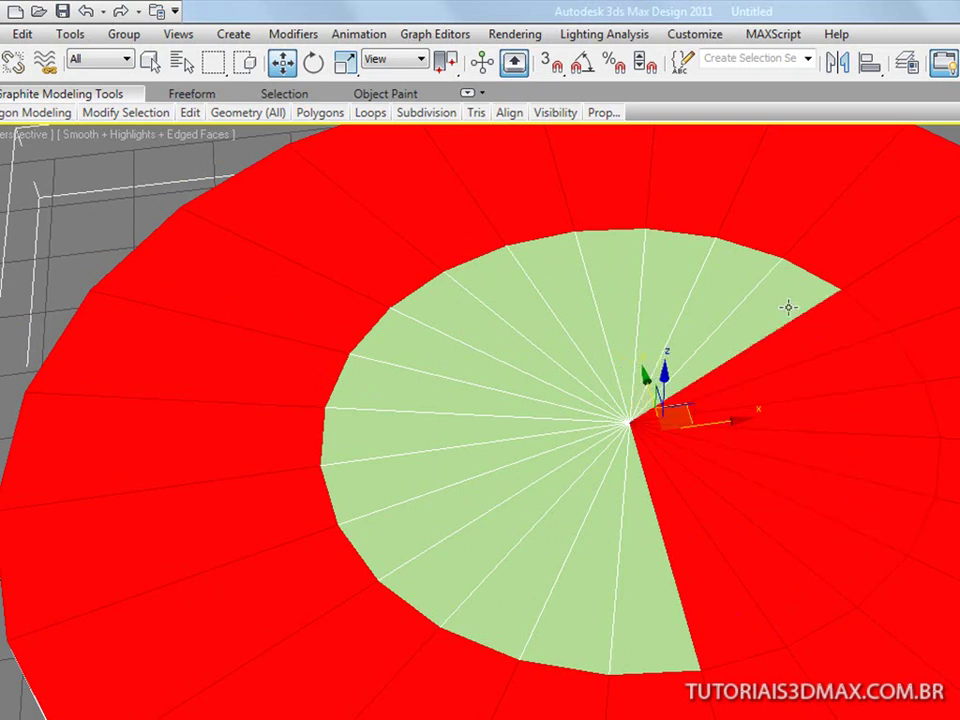
ctrl+click(793, 309)
ctrl+click(711, 279)
ctrl+click(680, 269)
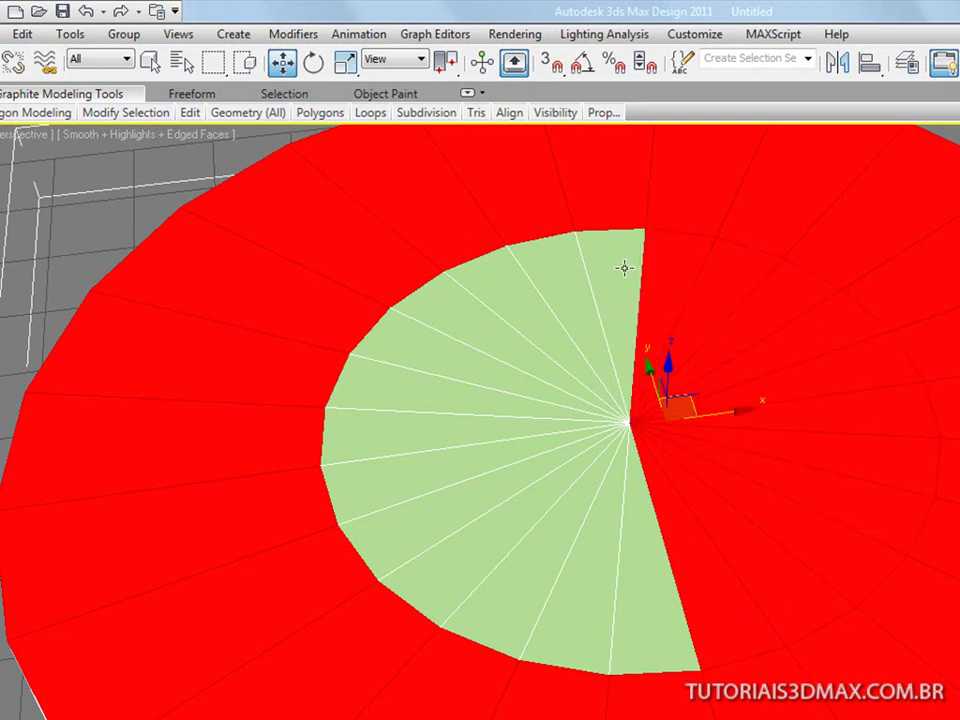
ctrl+click(626, 268)
ctrl+click(568, 276)
ctrl+click(512, 289)
ctrl+click(460, 314)
ctrl+click(425, 354)
ctrl+click(375, 402)
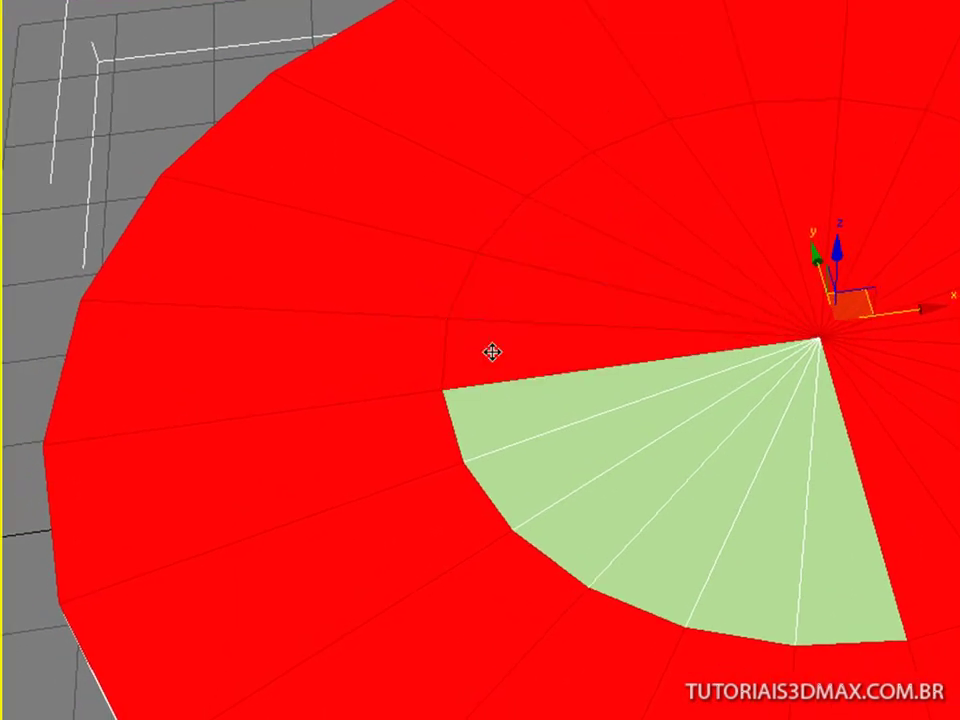
mouse_move(492, 352)
alt+mouse_down()
mouse_move(497, 412)
mouse_move(527, 474)
mouse_move(567, 507)
mouse_move(667, 565)
mouse_move(850, 600)
alt+mouse_up()
alt+middle_drag(850, 600, 833, 532)
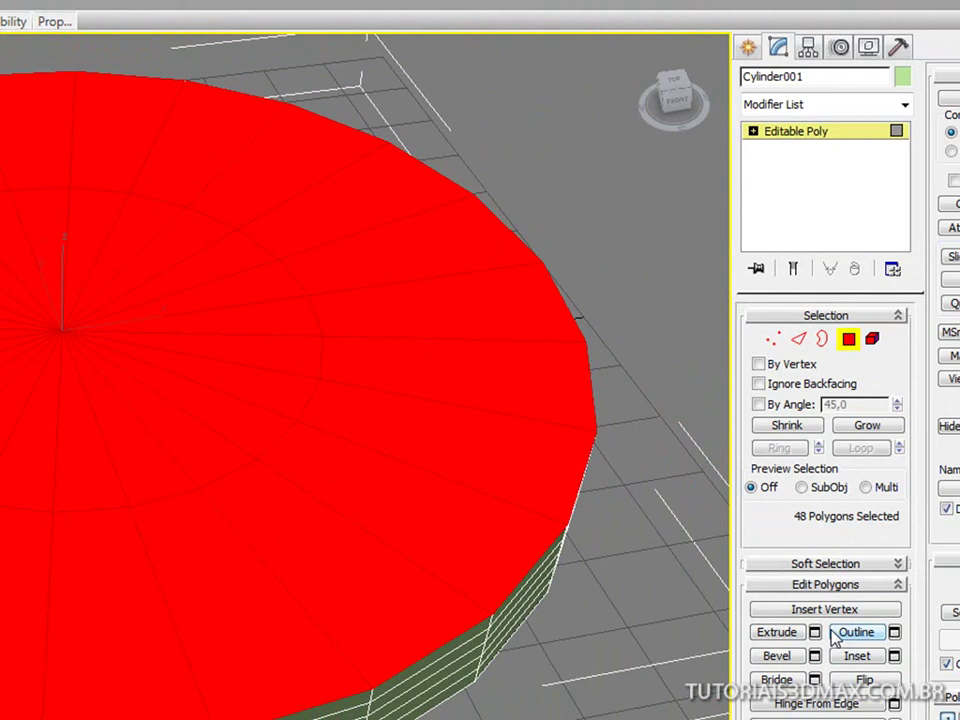
Inset the selected top polygons by 1,57 cm and apply it, keeping the Inset settings open
click(895, 656)
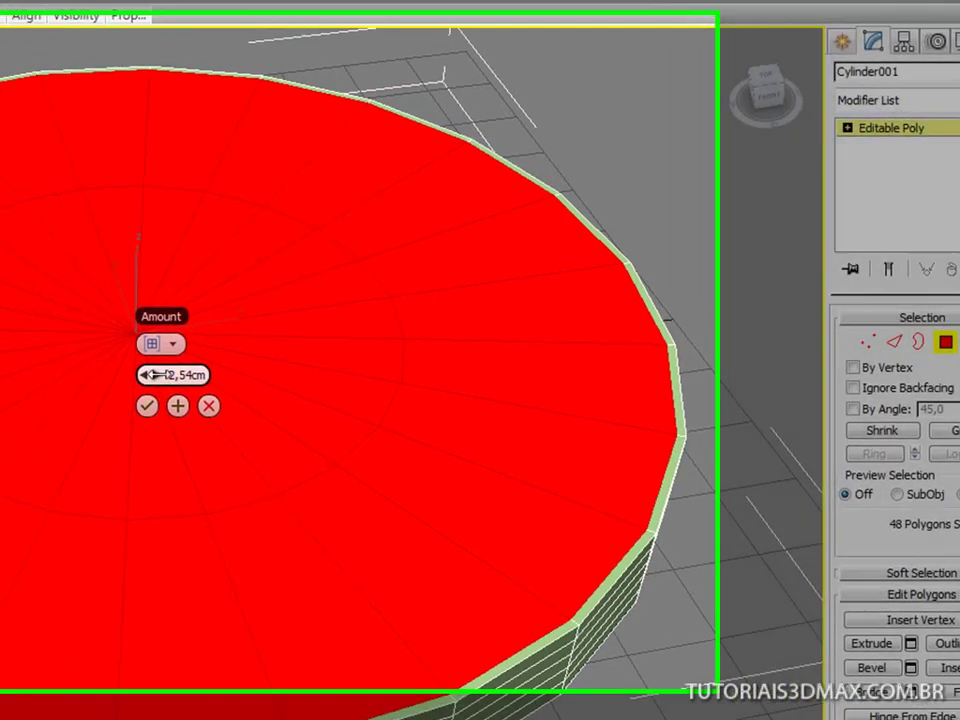
drag(82, 371, 84, 366)
drag(360, 384, 281, 481)
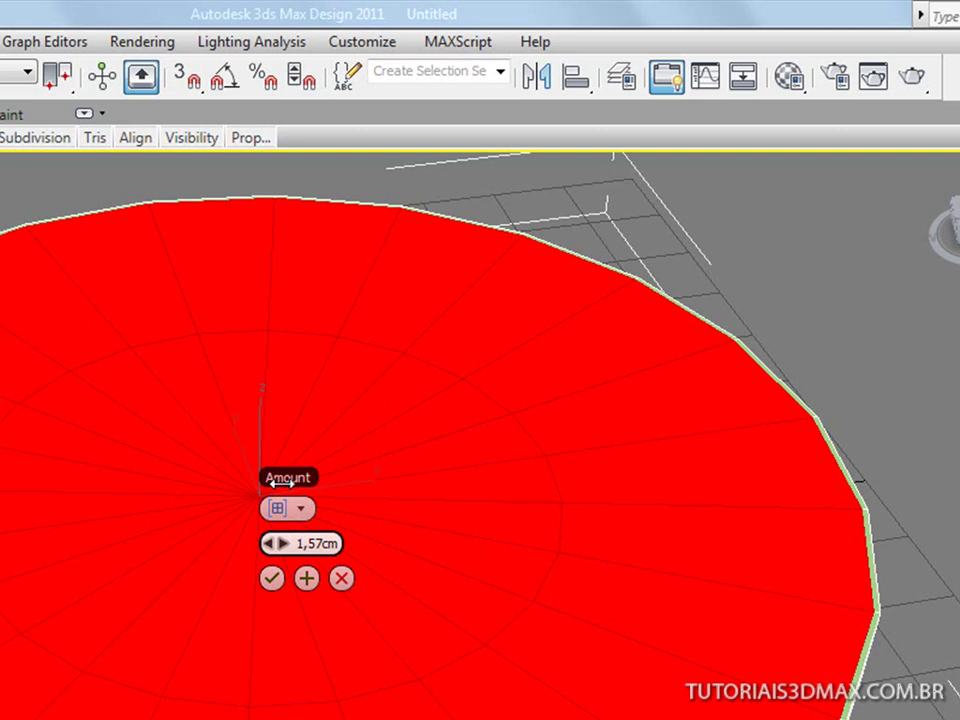
scroll(741, 626, down, 3)
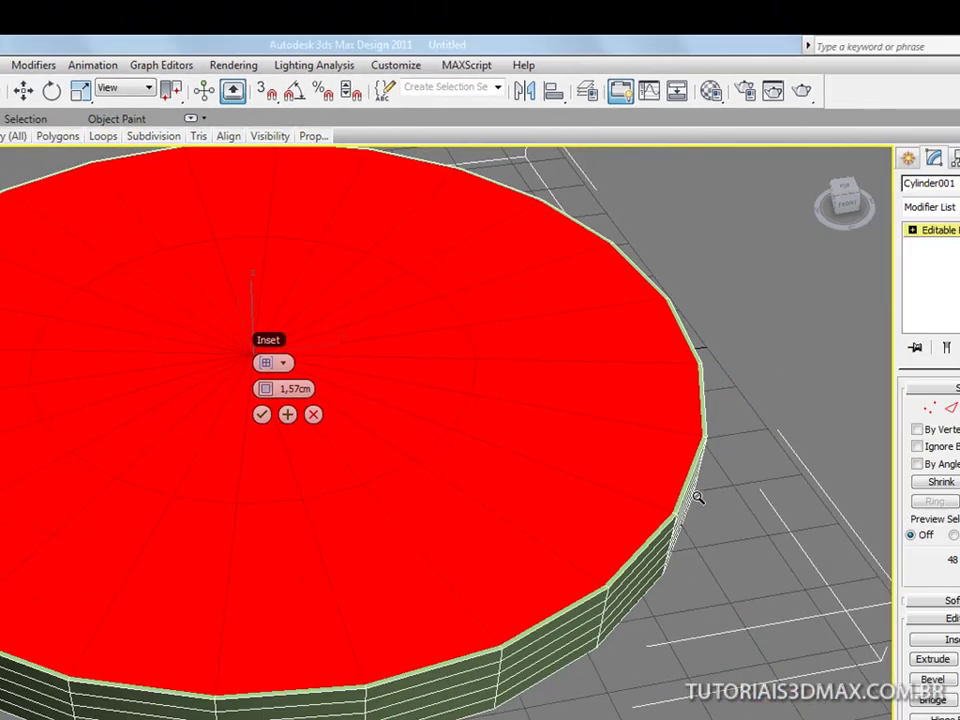
scroll(697, 497, up, 2)
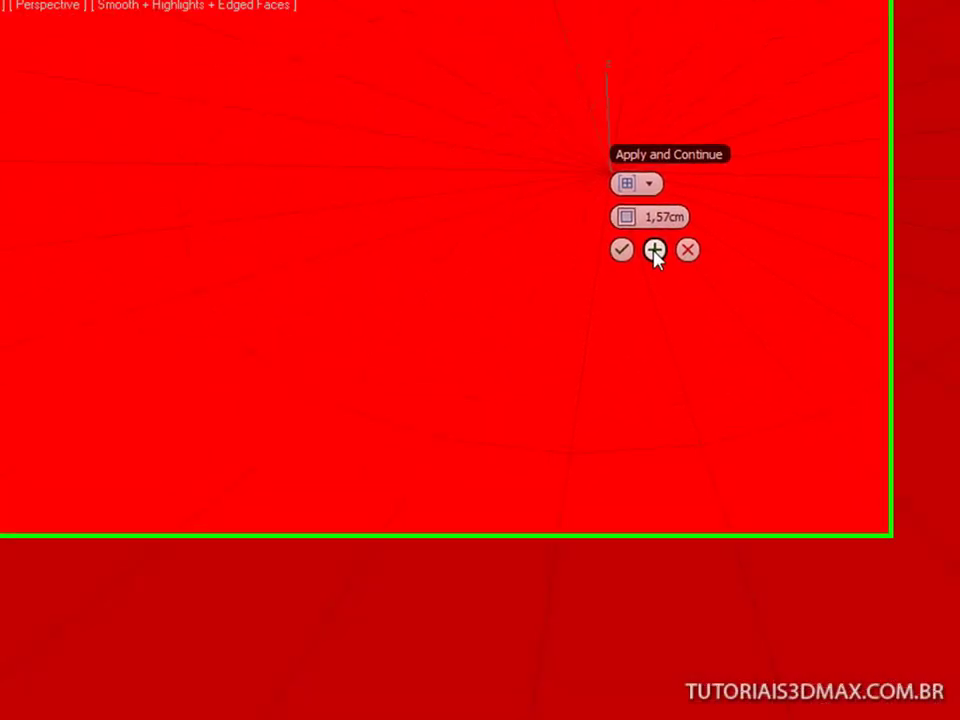
click(655, 250)
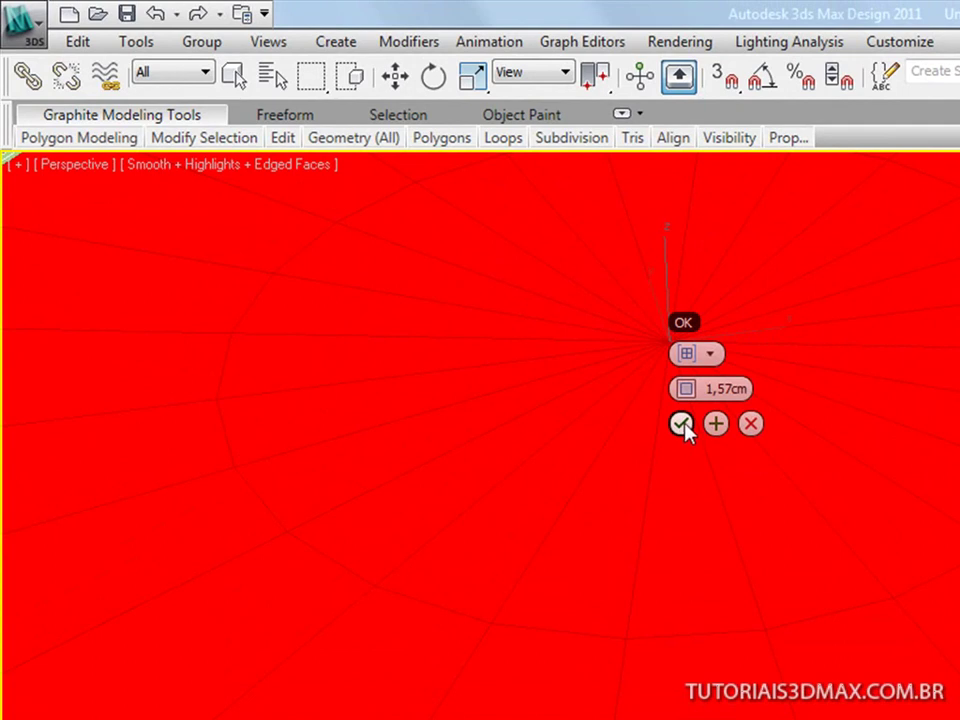
Inset the top polygons a second time by 5,11 cm and lower them along Z to about 16,17 cm
drag(697, 388, 712, 388)
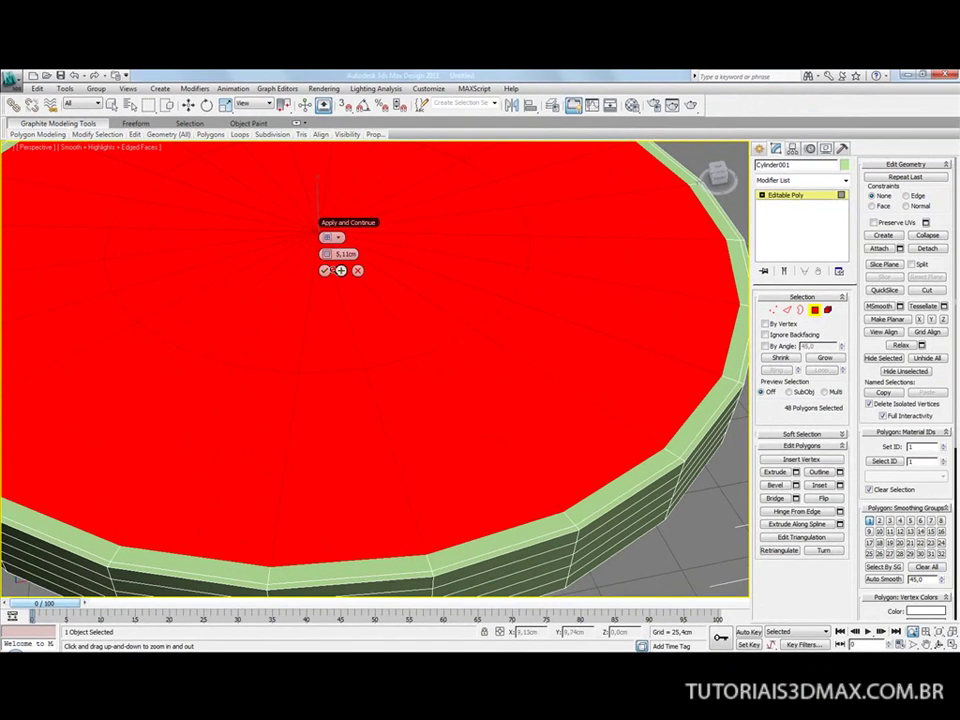
click(325, 270)
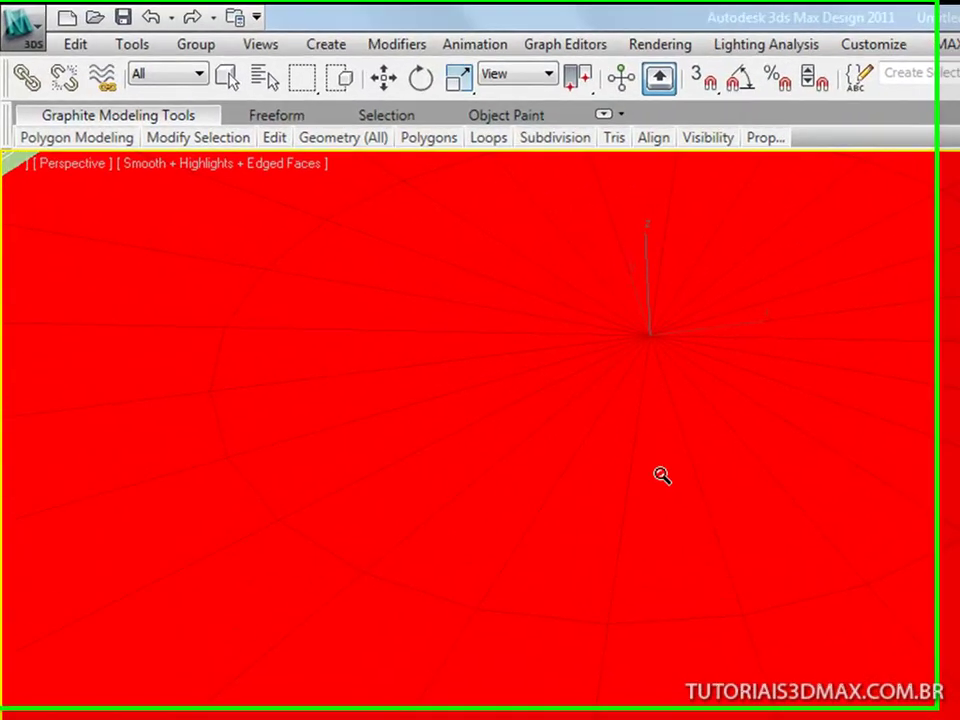
scroll(640, 510, down, 6)
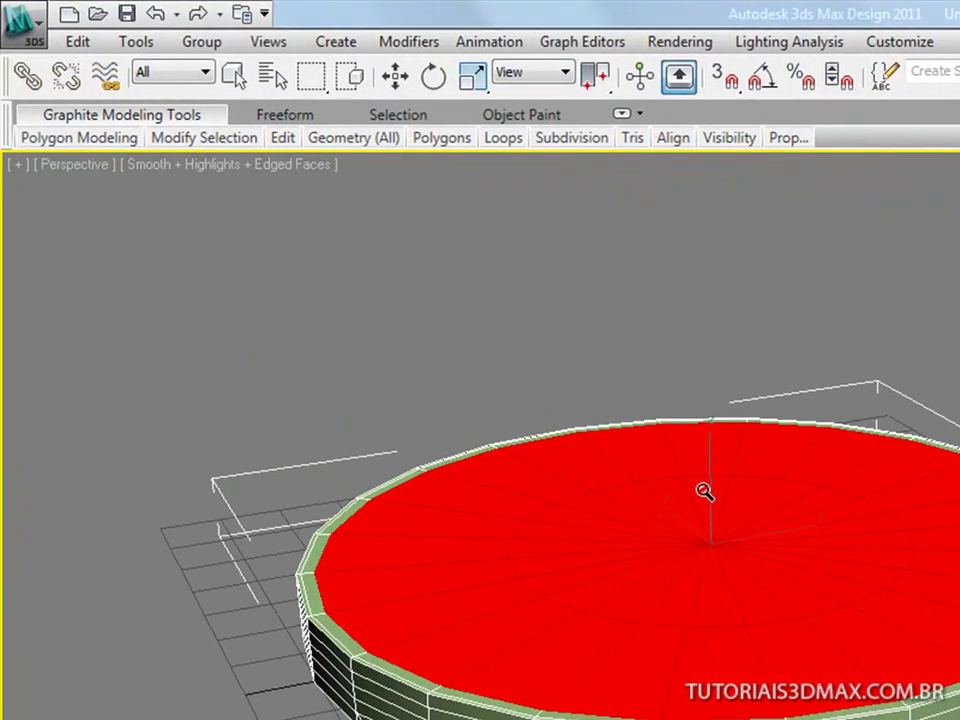
middle_drag(717, 496, 820, 523)
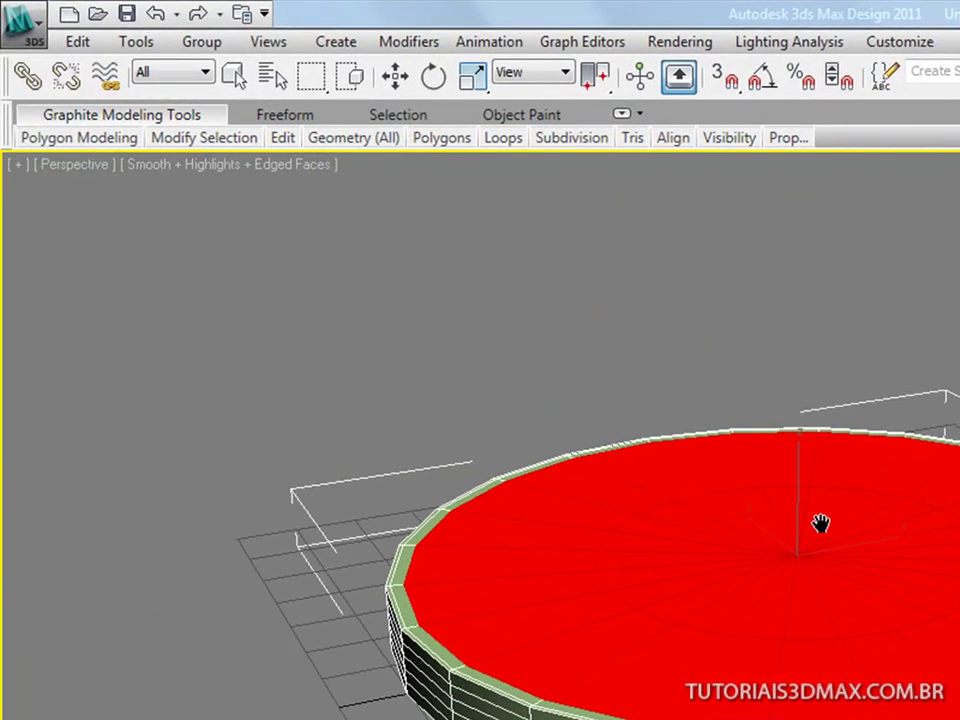
key(w)
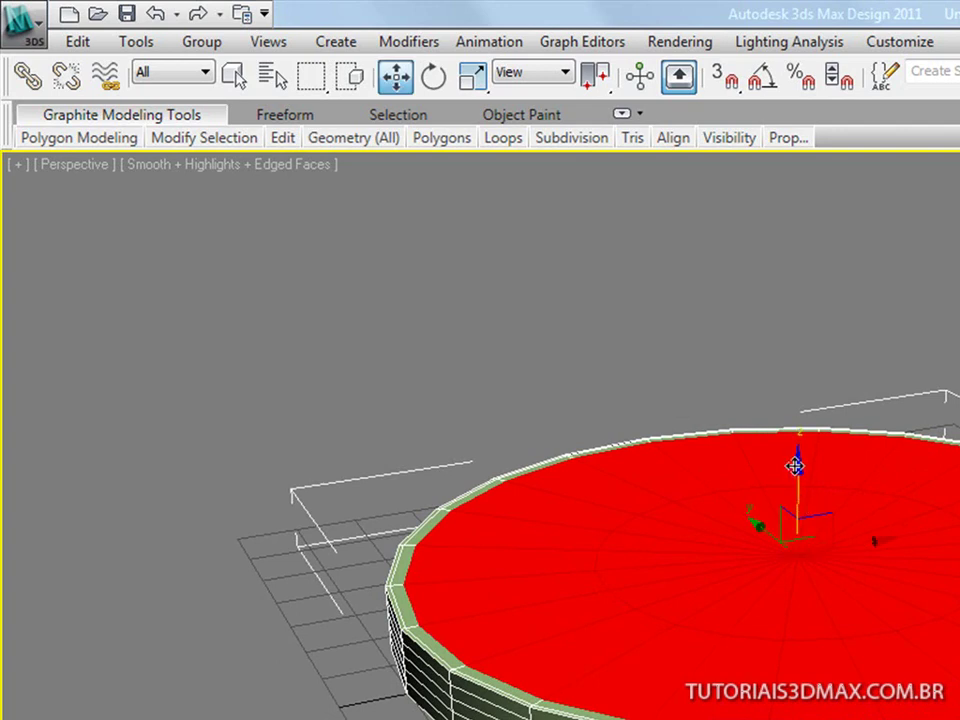
mouse_move(797, 467)
mouse_down()
mouse_move(794, 502)
mouse_move(790, 487)
mouse_up()
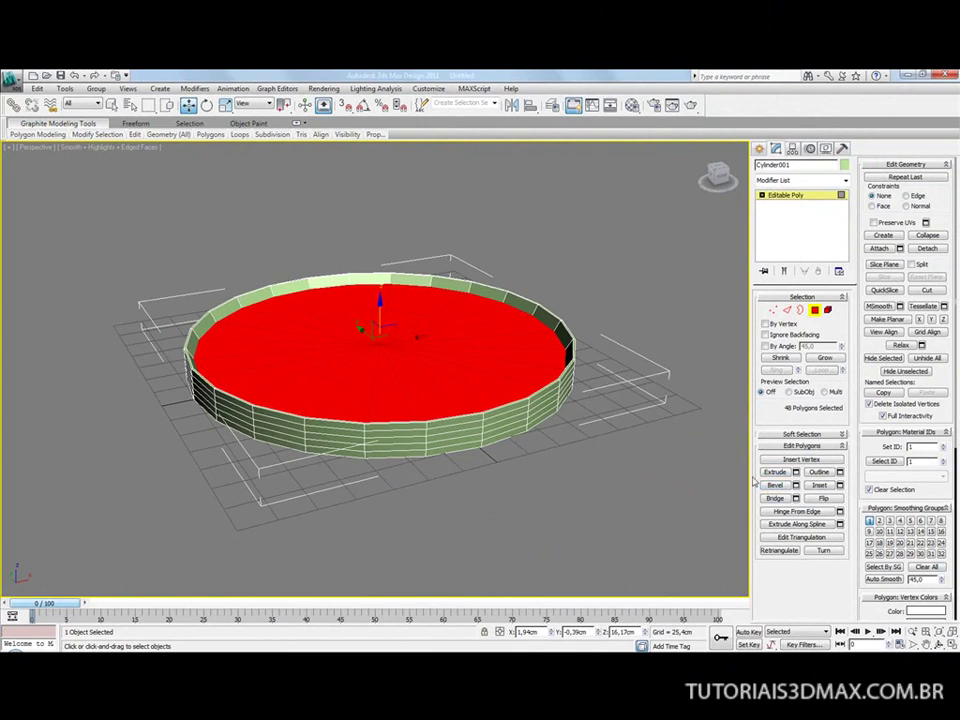
click(796, 485)
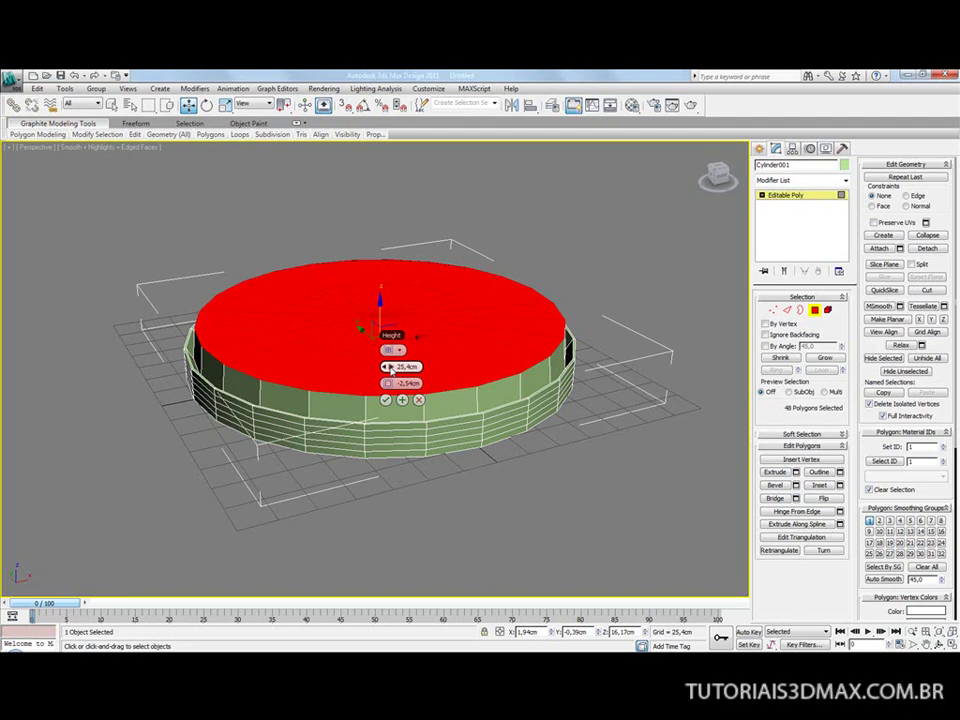
mouse_move(391, 383)
mouse_down()
mouse_move(405, 360)
mouse_move(521, 325)
mouse_move(300, 332)
mouse_move(400, 325)
mouse_move(390, 327)
mouse_move(395, 382)
mouse_up()
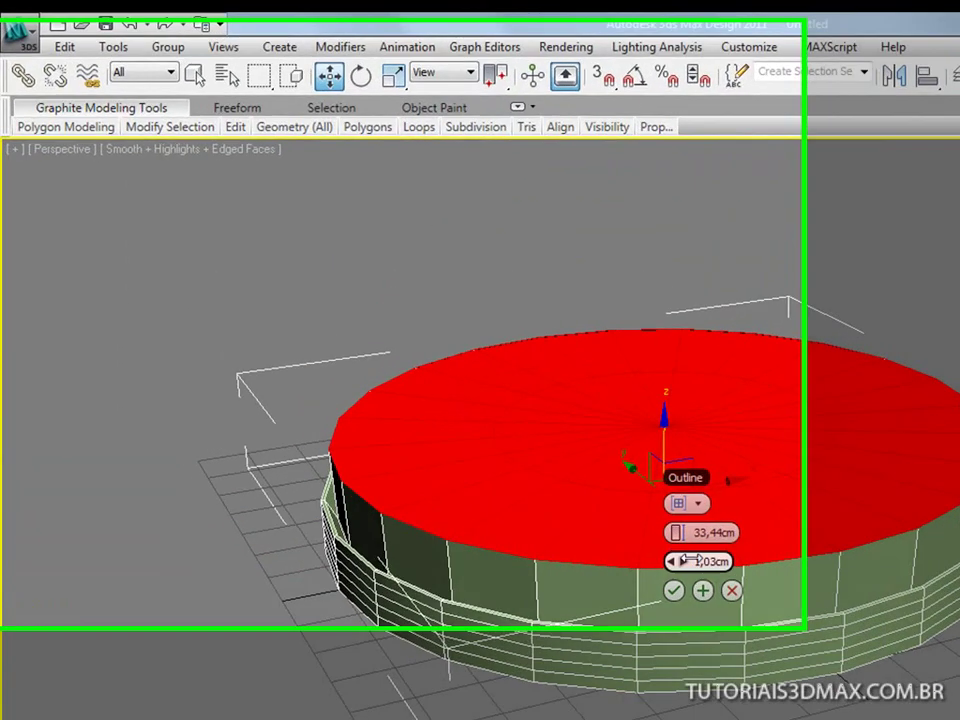
drag(688, 561, 419, 541)
drag(503, 620, 763, 575)
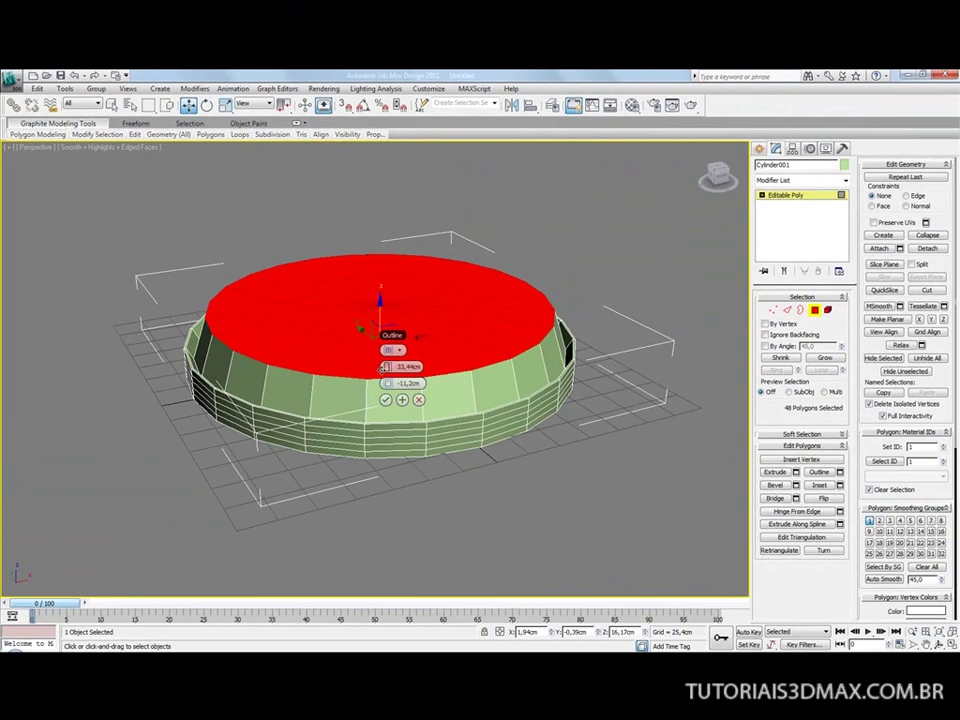
click(419, 400)
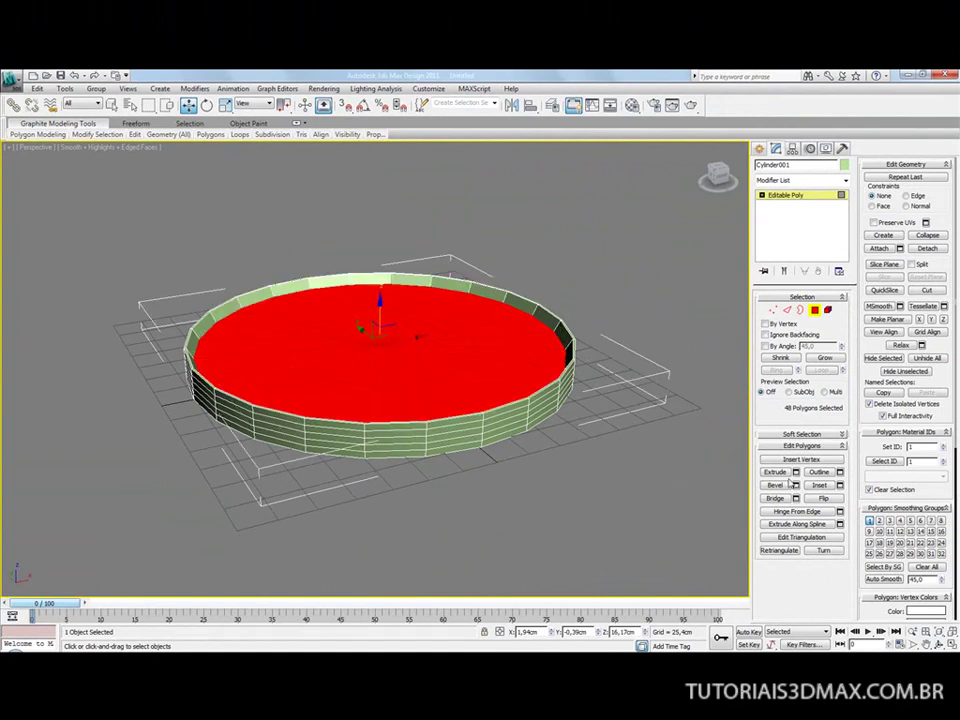
Bevel the recessed polygons inward with a height of -5,49 cm and an outline of -13,77 cm
click(839, 471)
alt+middle_drag(400, 356, 418, 376)
drag(419, 358, 359, 368)
drag(485, 450, 466, 453)
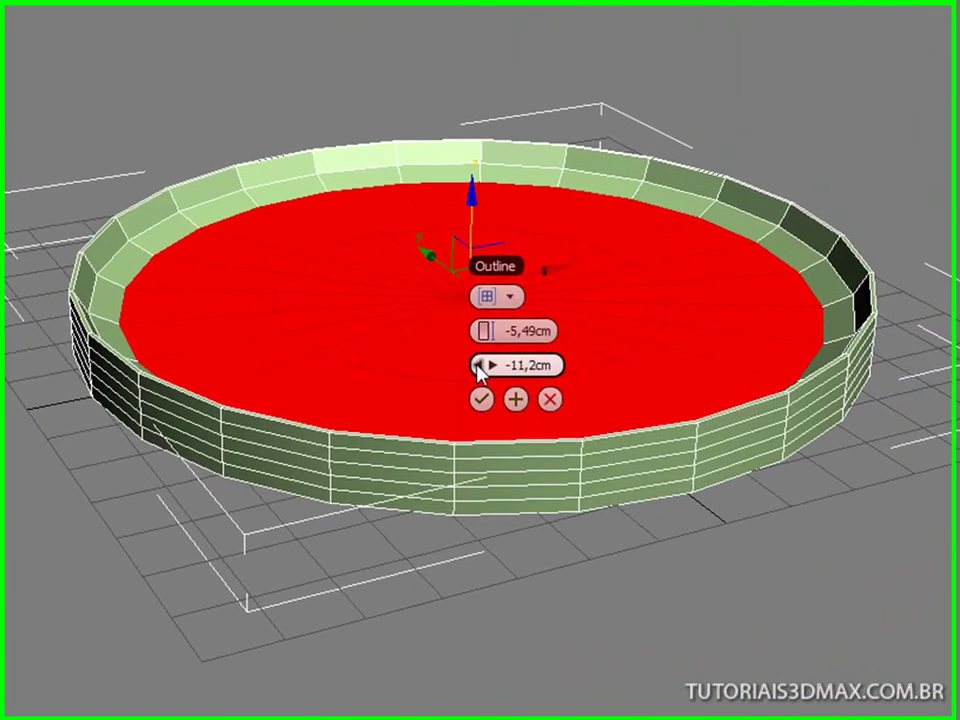
drag(416, 377, 408, 375)
drag(466, 364, 446, 362)
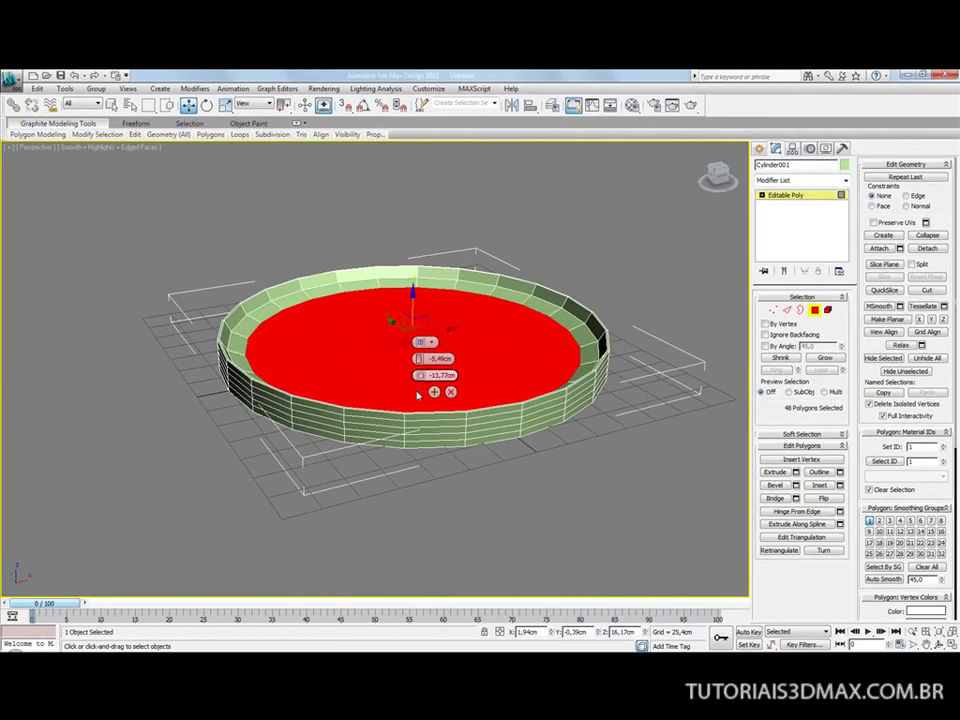
click(418, 392)
Turn NURMS subdivision back on for the plate and render the perspective view
drag(848, 600, 872, 247)
click(862, 661)
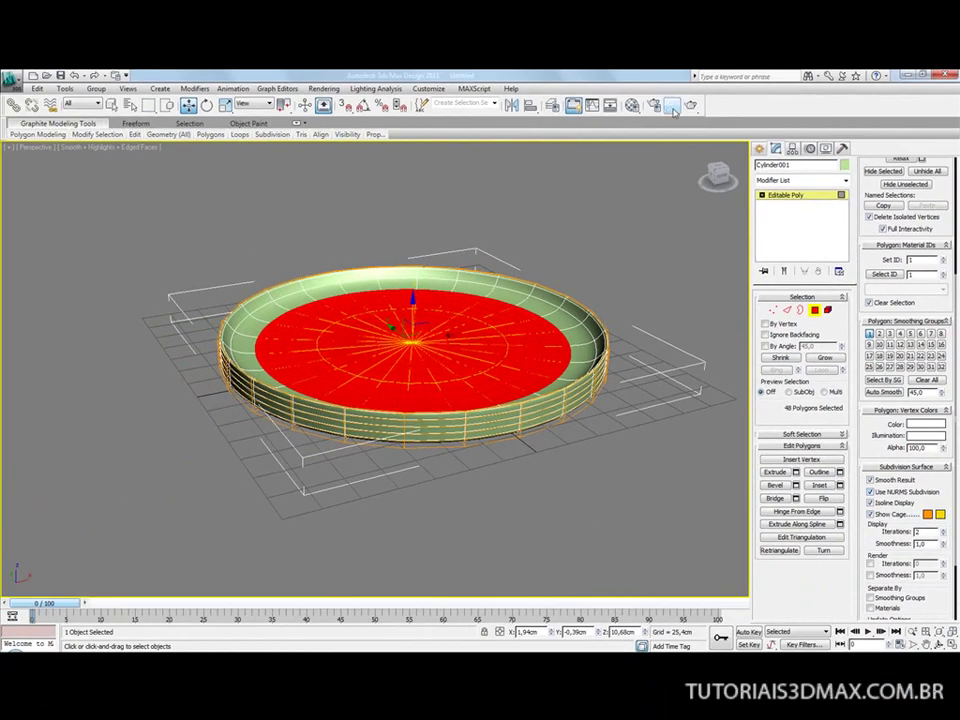
click(689, 106)
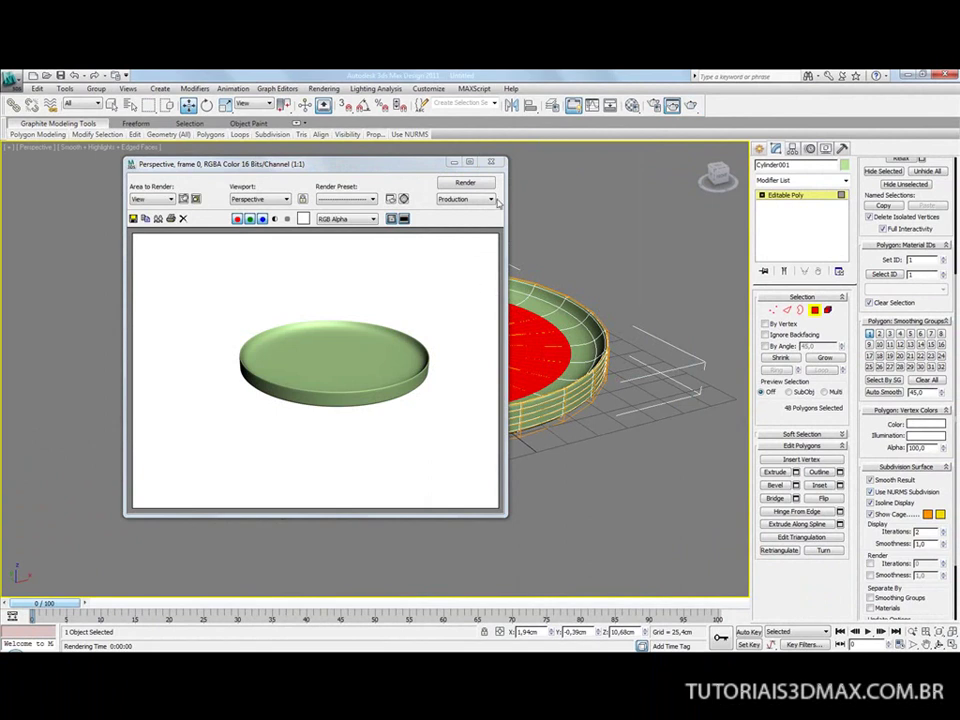
Turn off NURMS subdivision and scale the edge loop midway down the plate's inner wall uniformly inward
click(491, 162)
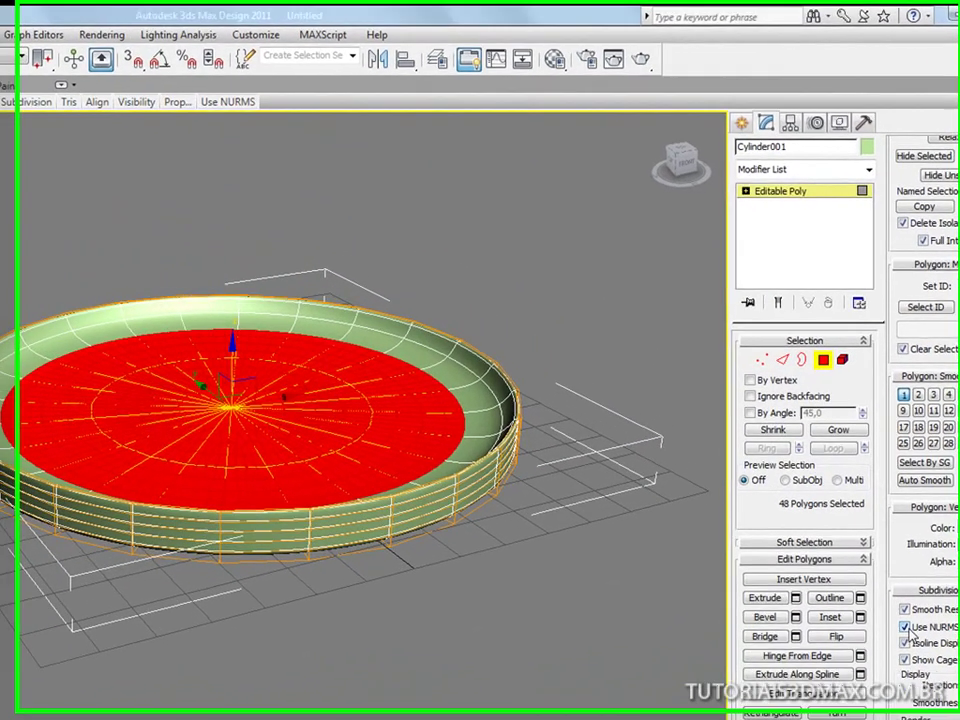
click(870, 491)
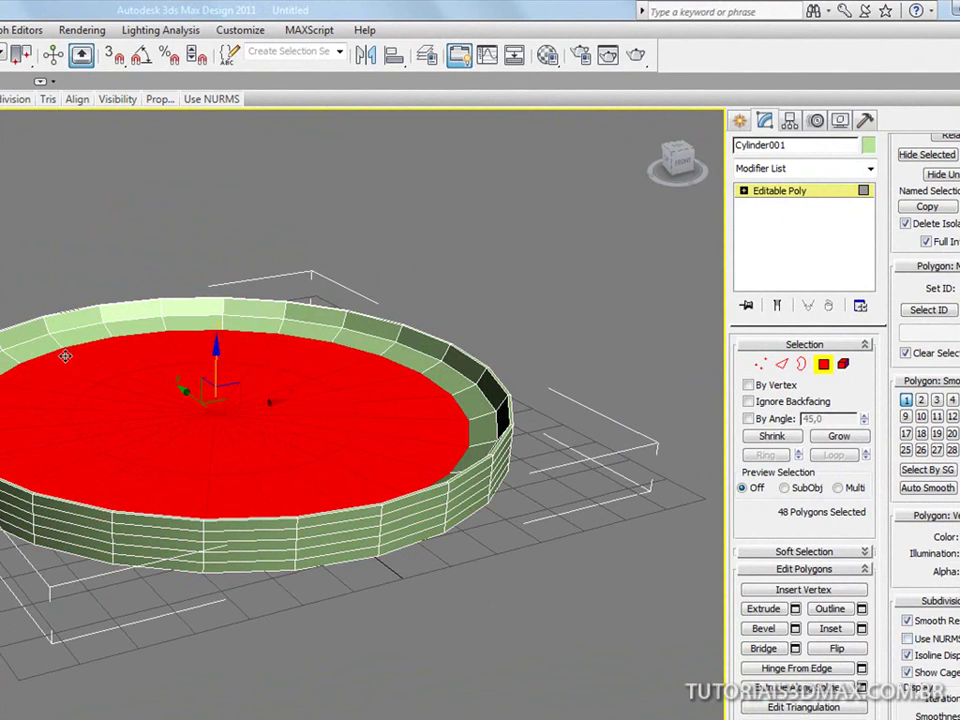
key(2)
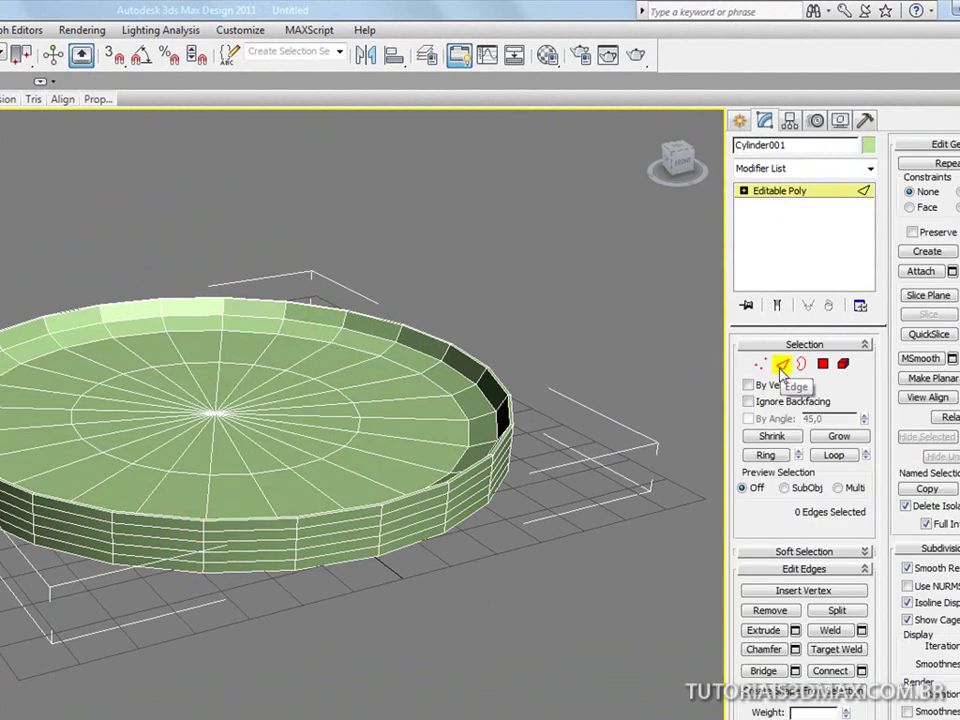
click(70, 328)
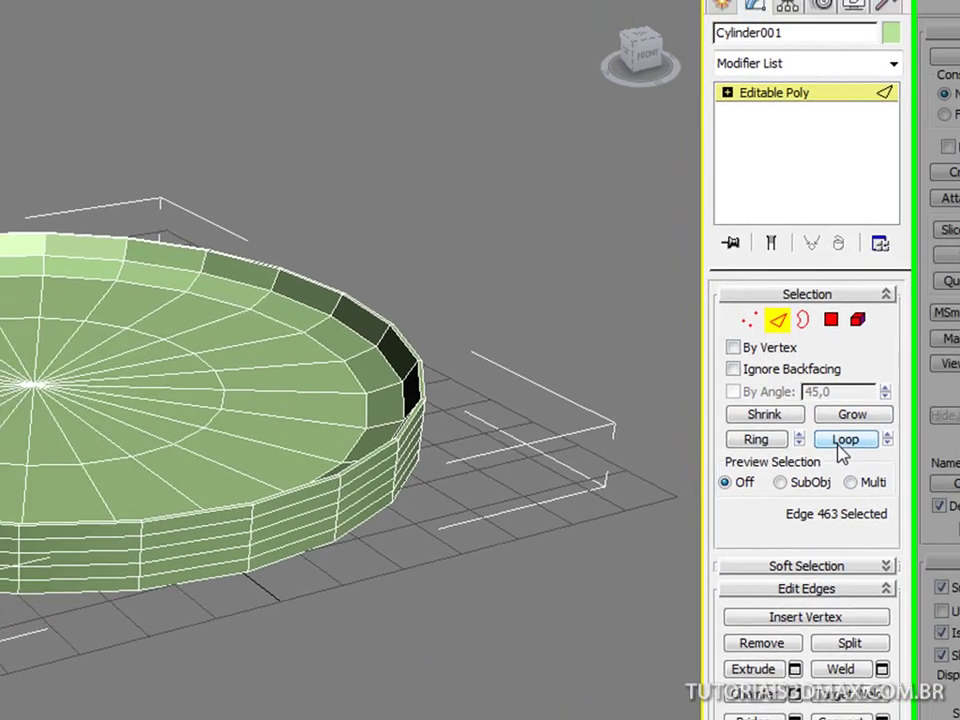
click(830, 440)
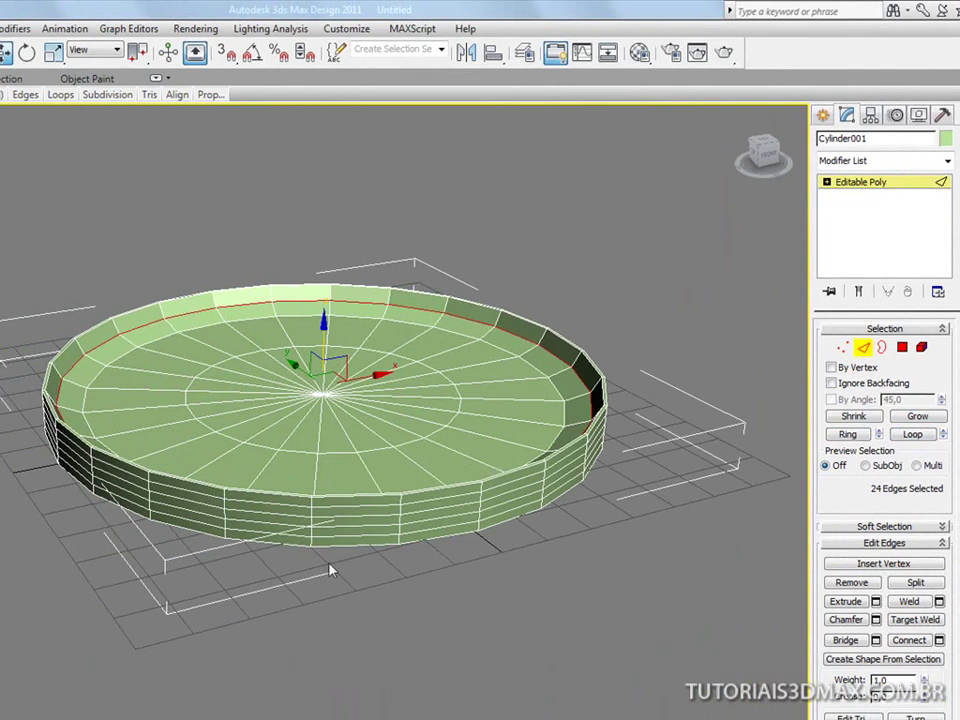
alt+middle_drag(268, 462, 214, 510)
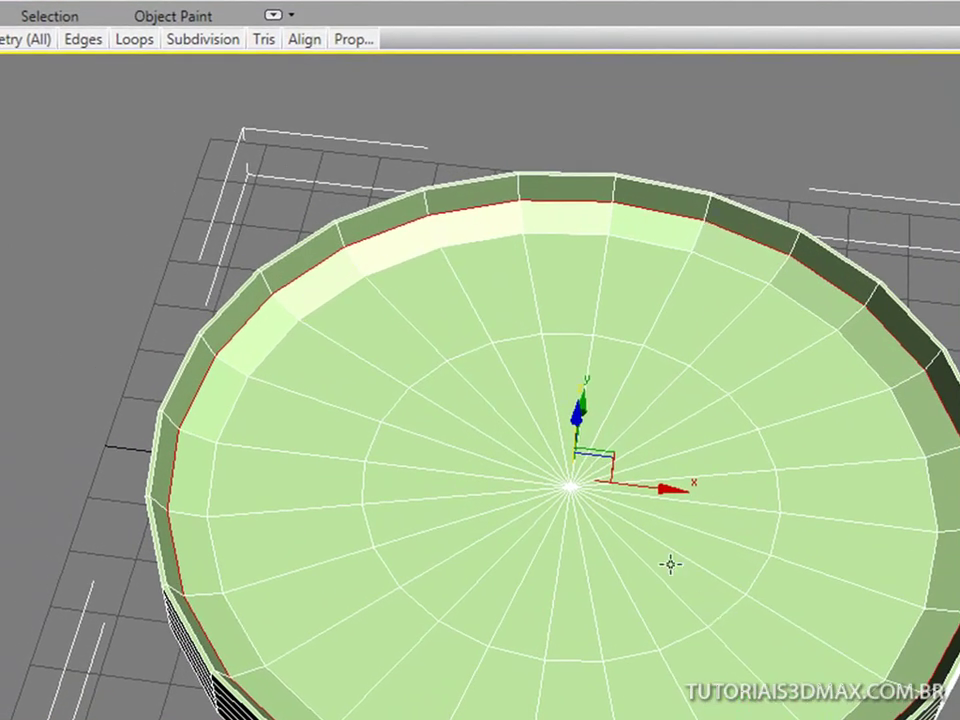
alt+middle_drag(671, 564, 686, 557)
key(r)
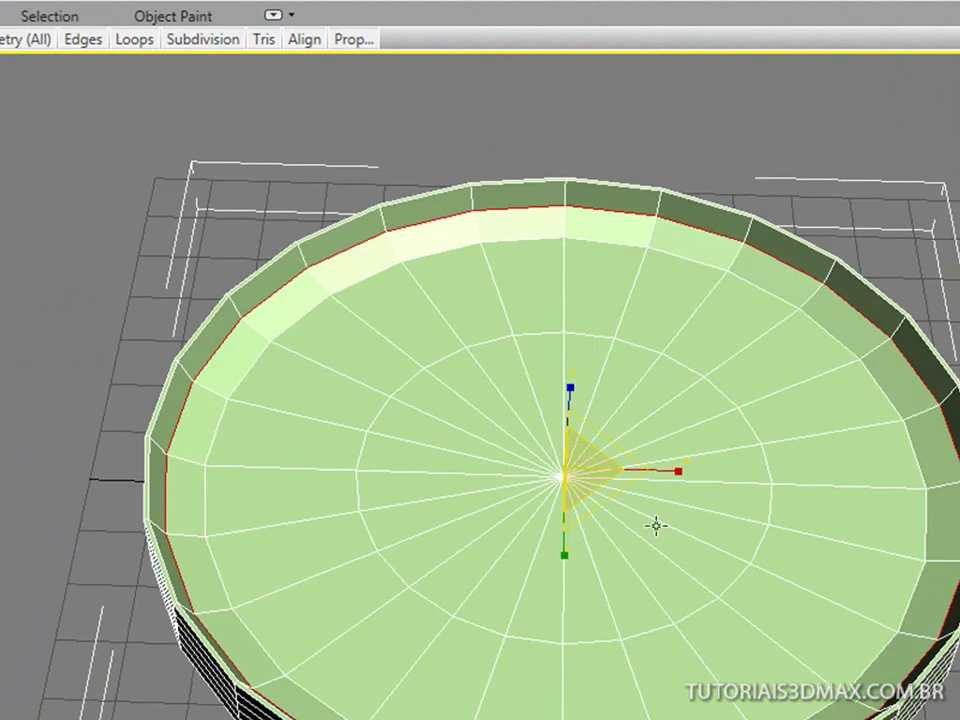
alt+middle_drag(611, 508, 545, 482)
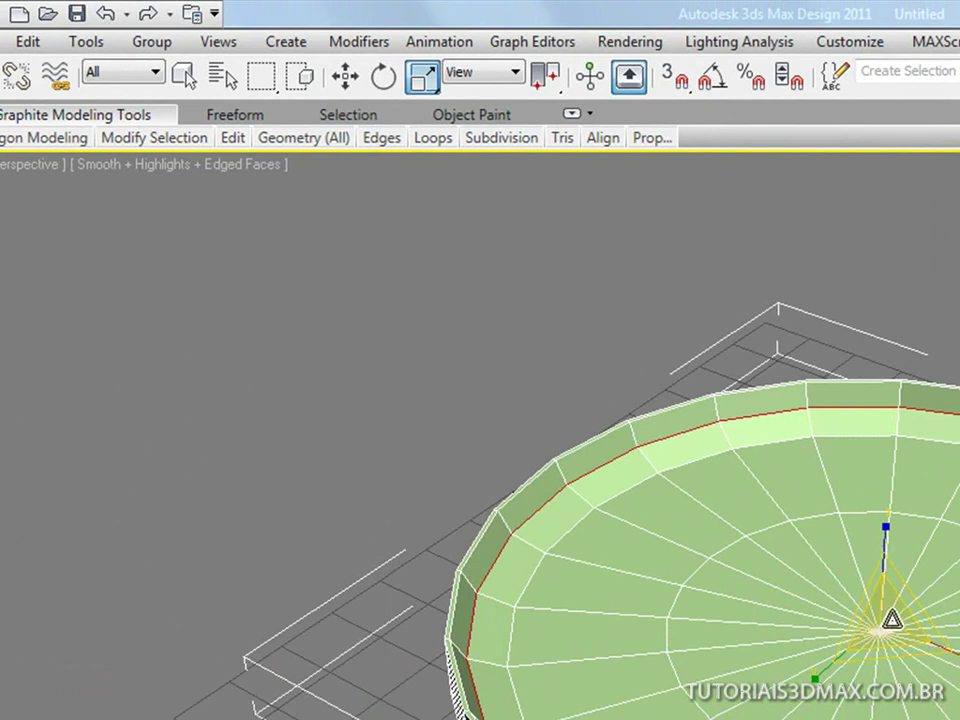
drag(884, 622, 884, 628)
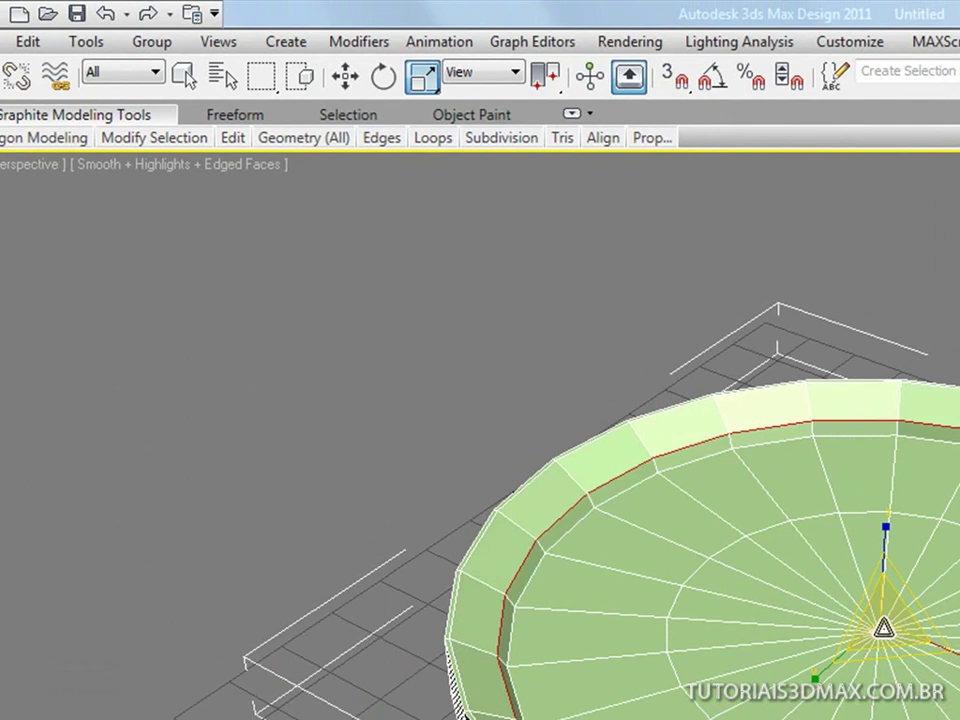
Select the edge loop at the foot of the plate's inner wall and scale it uniformly inward
click(700, 459)
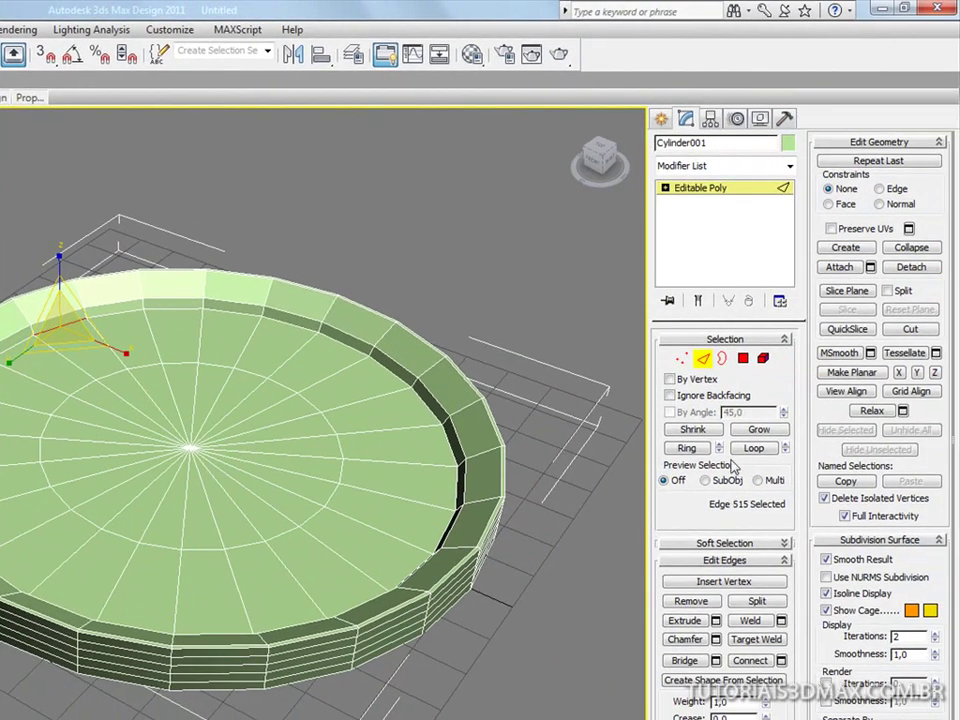
click(754, 448)
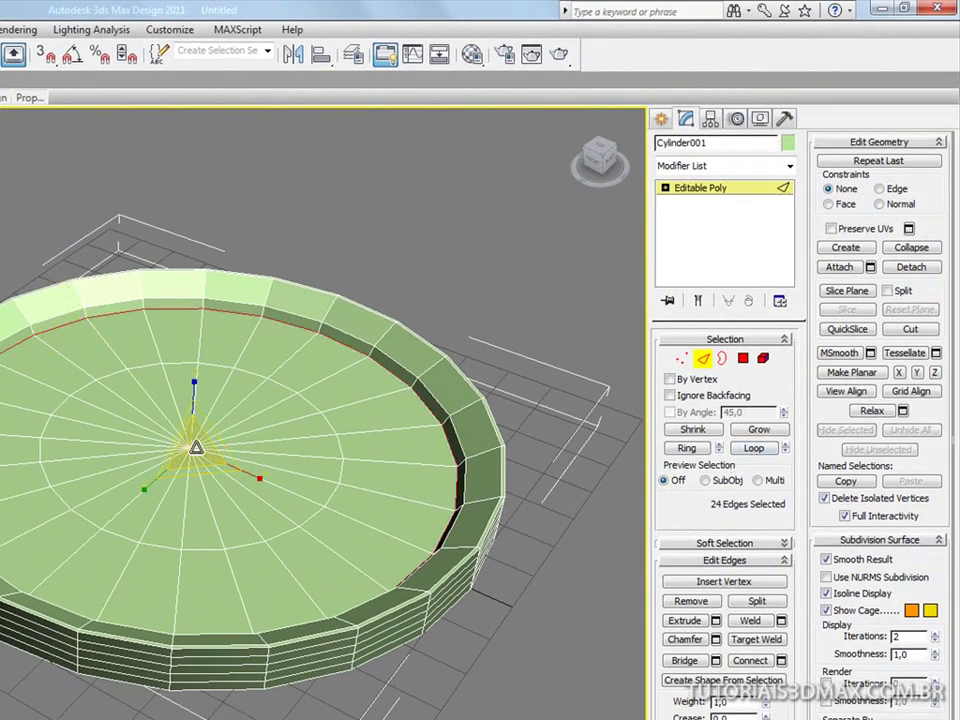
drag(145, 337, 145, 345)
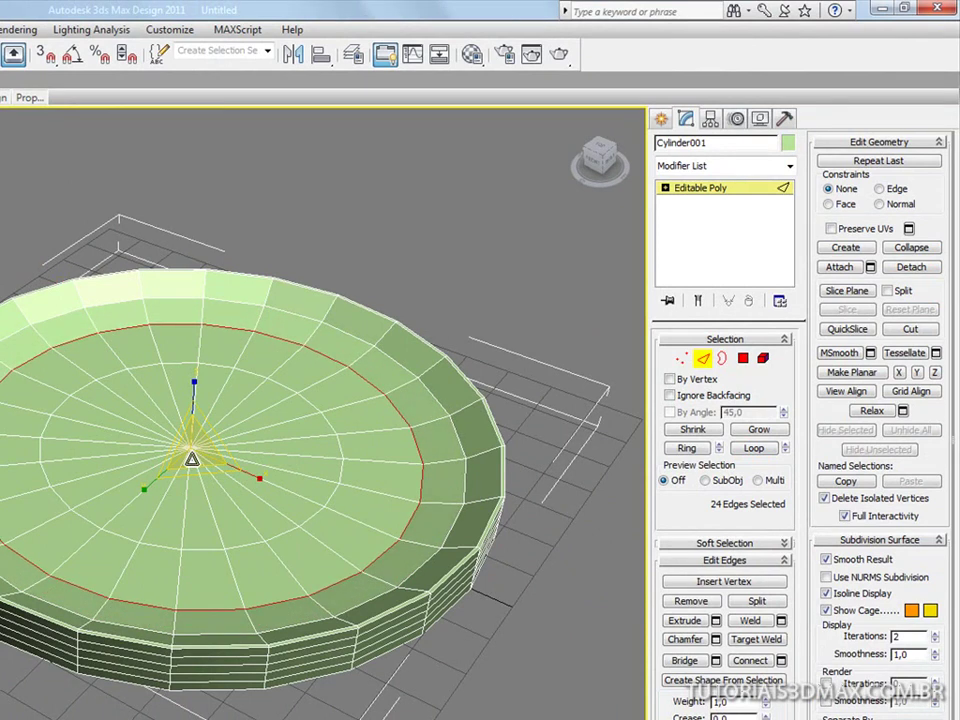
Turn NURMS subdivision back on for the reshaped plate and render the perspective view again
middle_drag(165, 551, 104, 472)
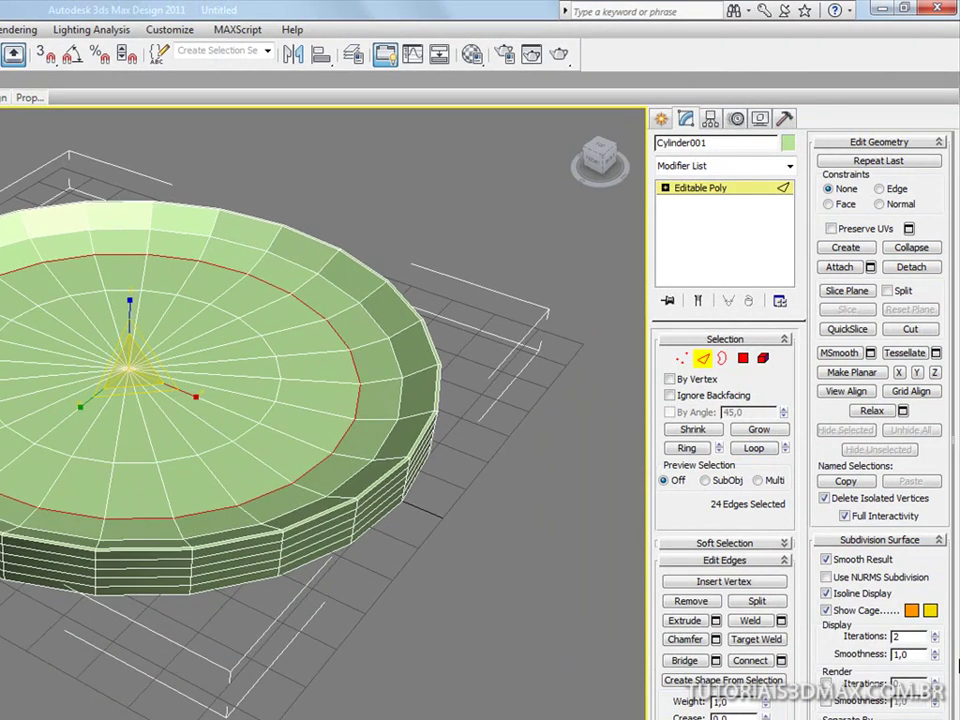
click(826, 577)
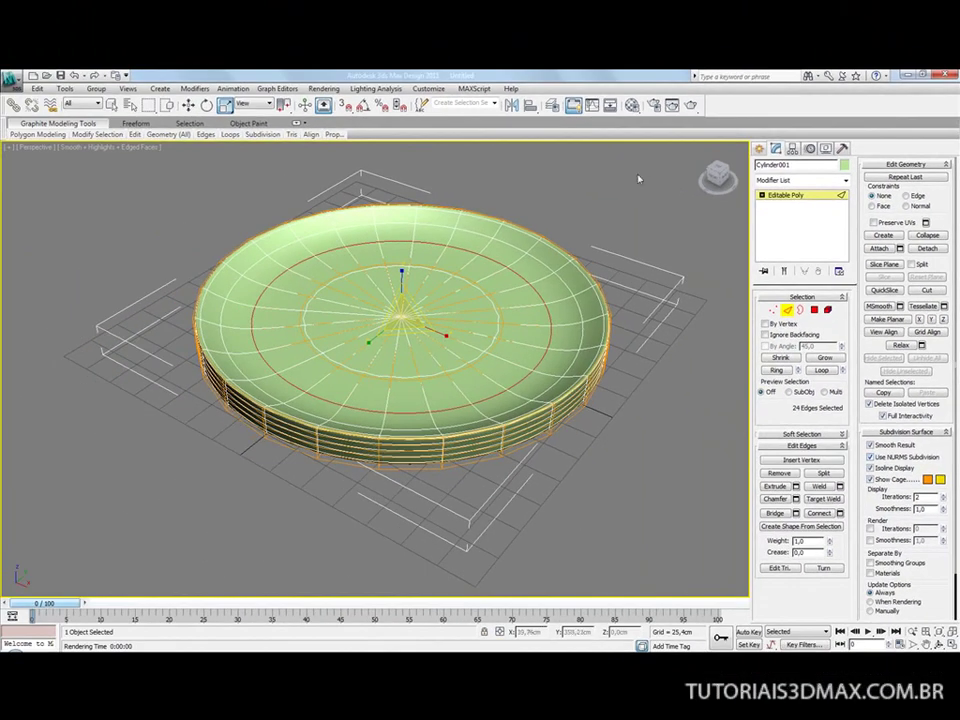
click(690, 107)
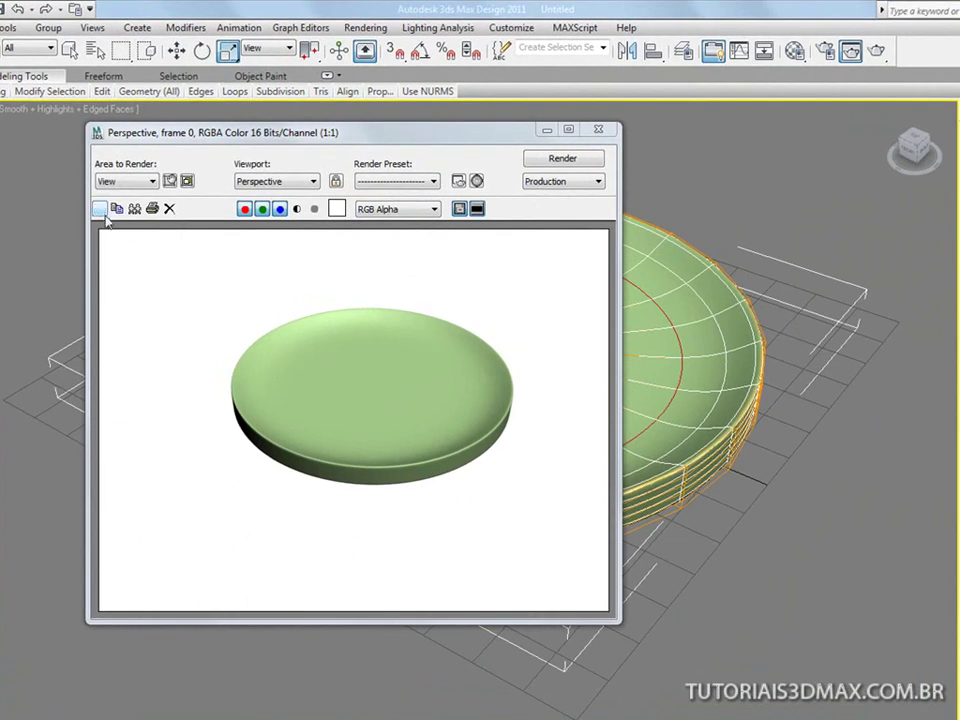
Start saving the rendered image and create and open a Desktop folder named "prato, pires e caneca" for it
click(99, 208)
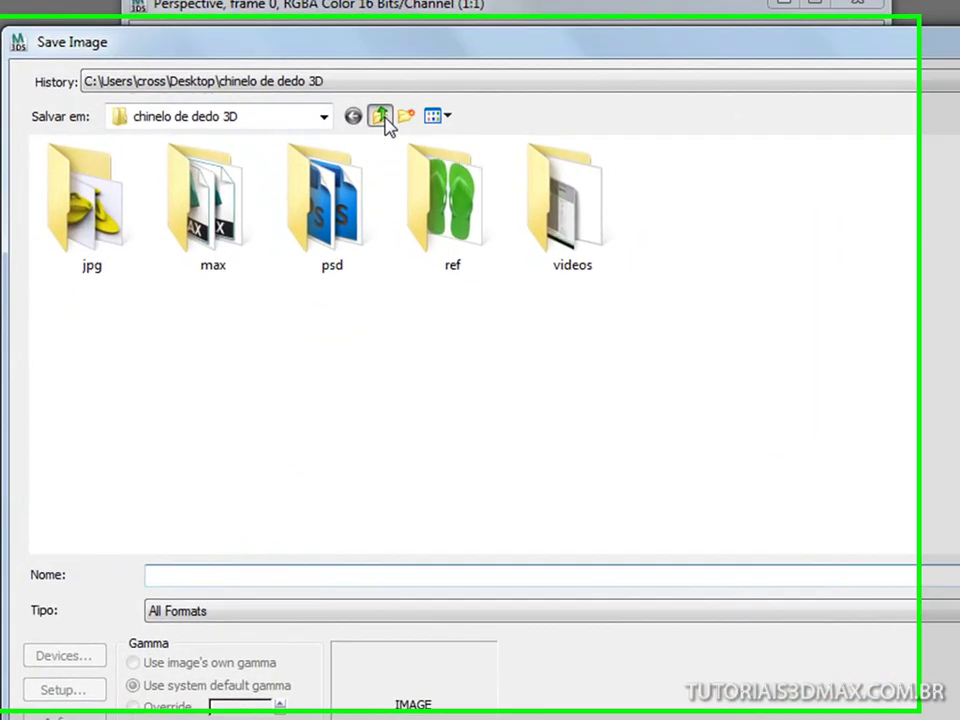
click(284, 195)
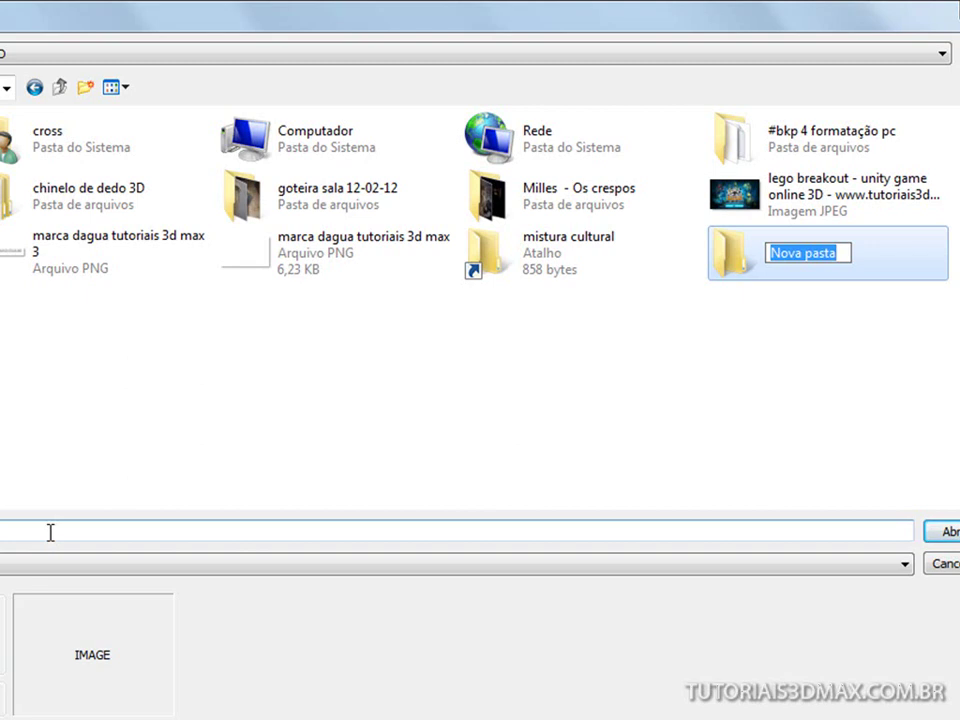
text(prat)
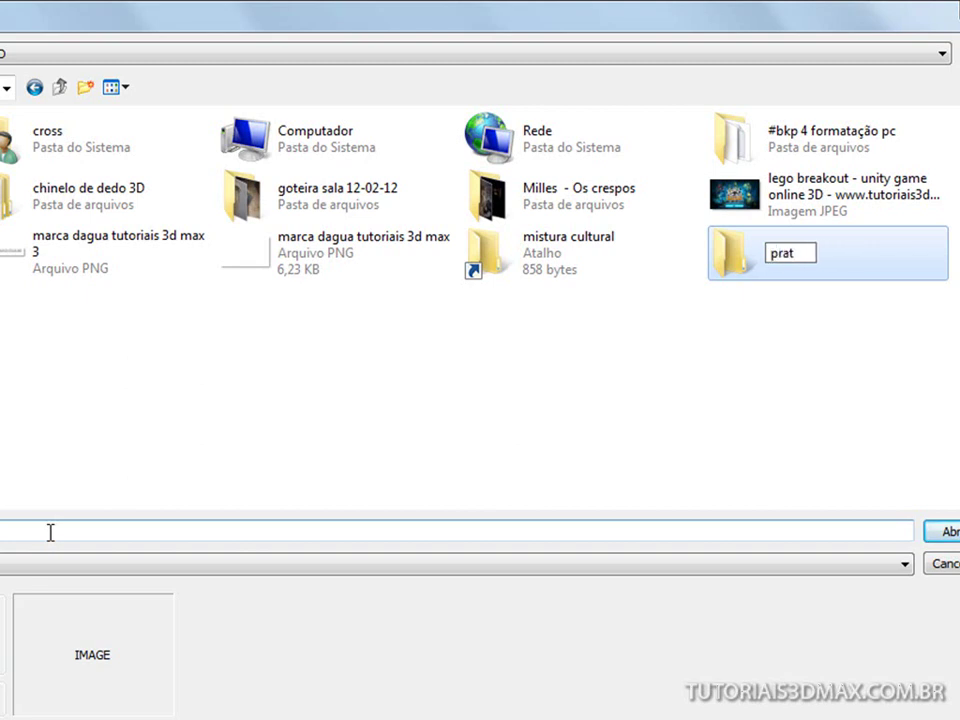
text(o, pir)
key(BackSpace)
text(ires e cne)
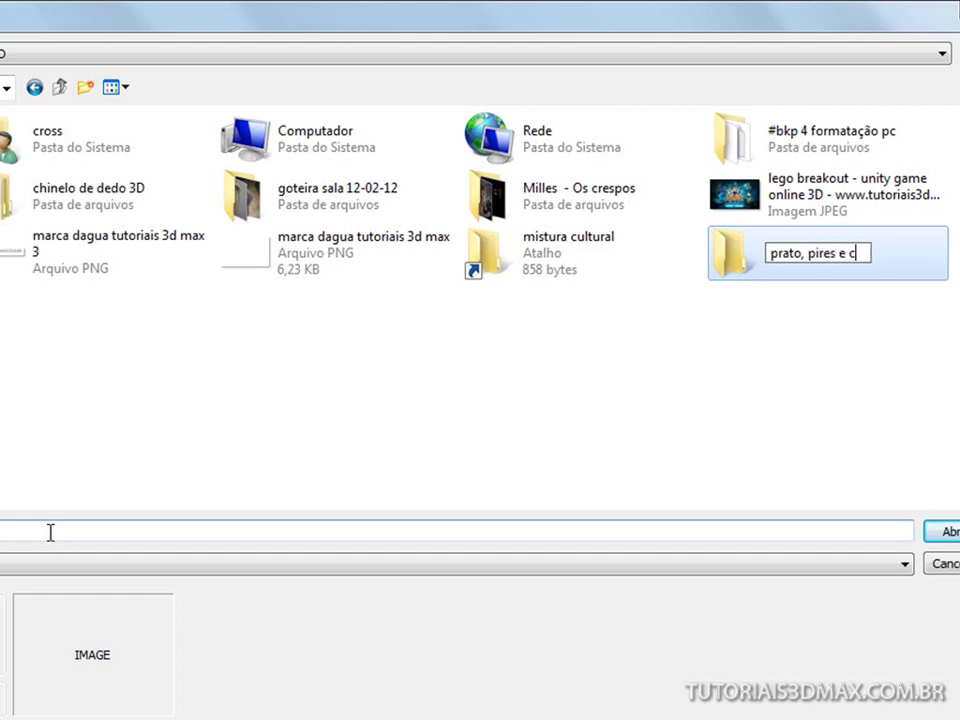
text(ca)
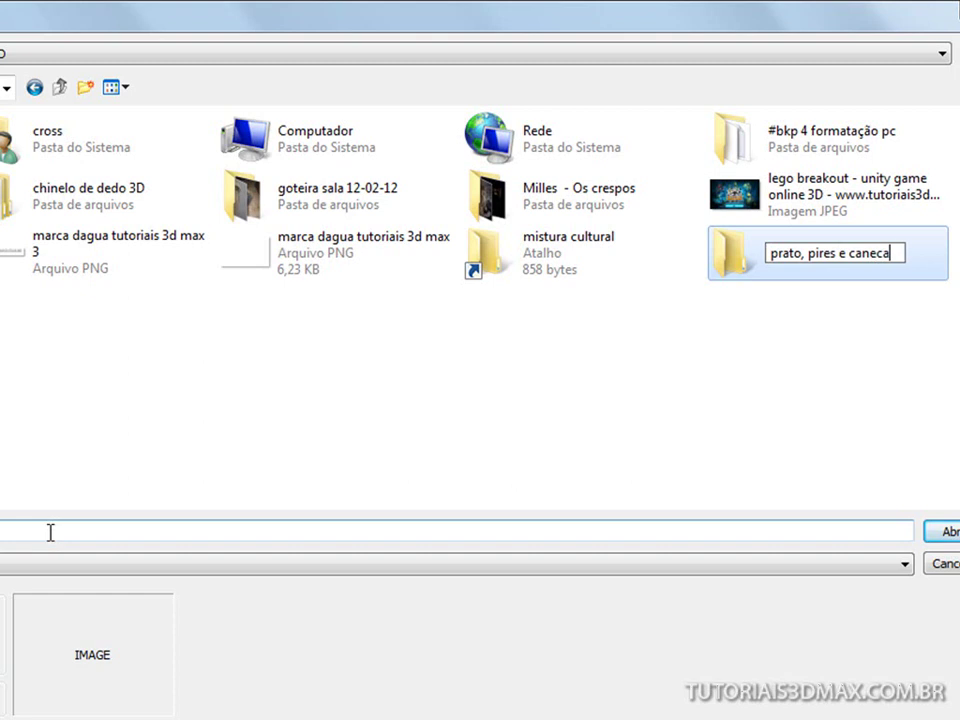
double_click(731, 259)
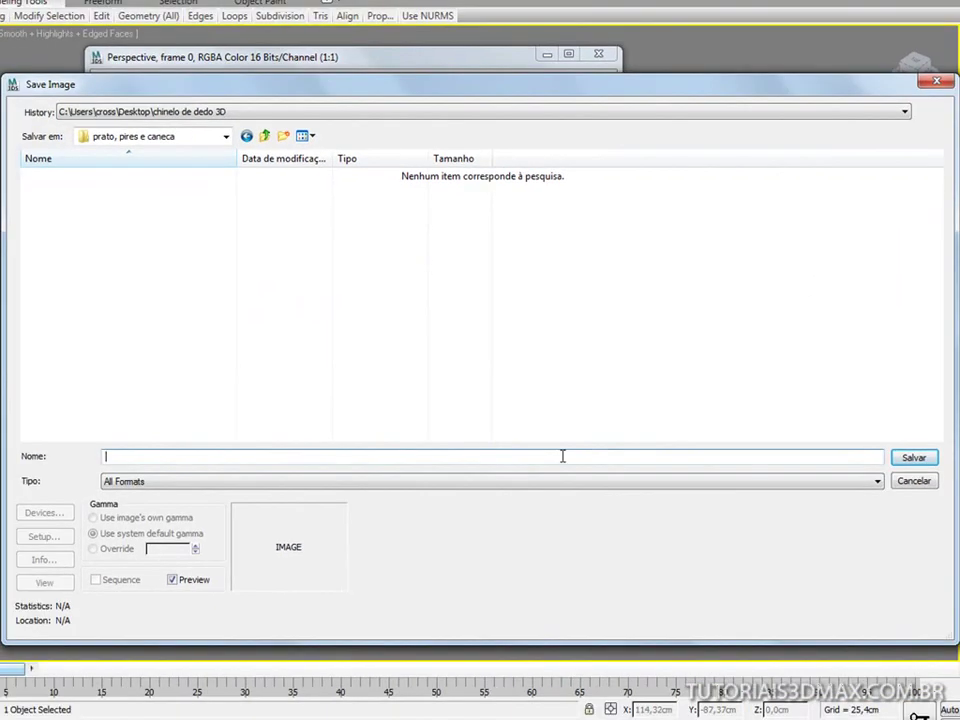
Save the render as a JPEG file named "prato, pires e caneca" and close the render window
click(563, 456)
text(prato, p)
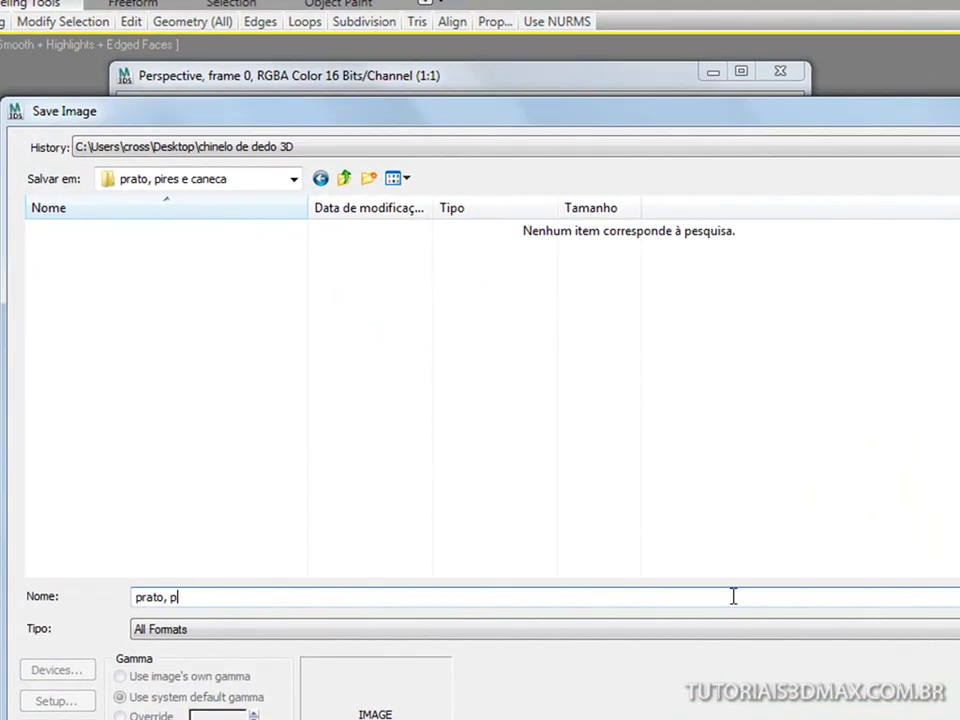
text(ires e caneca)
key(Tab)
key(j)
key(Return)
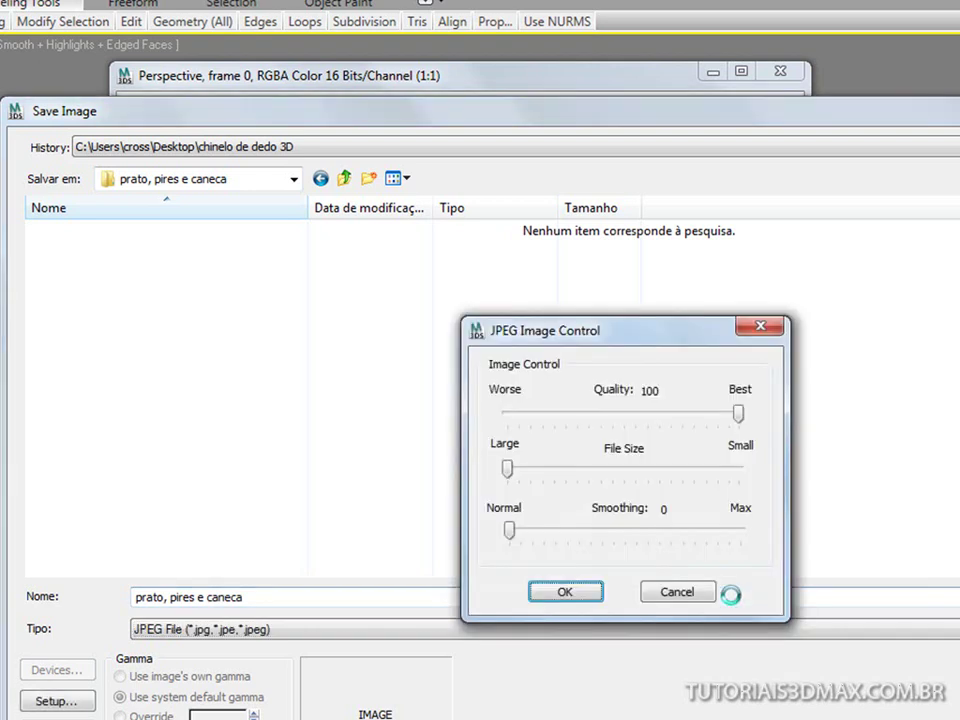
key(Return)
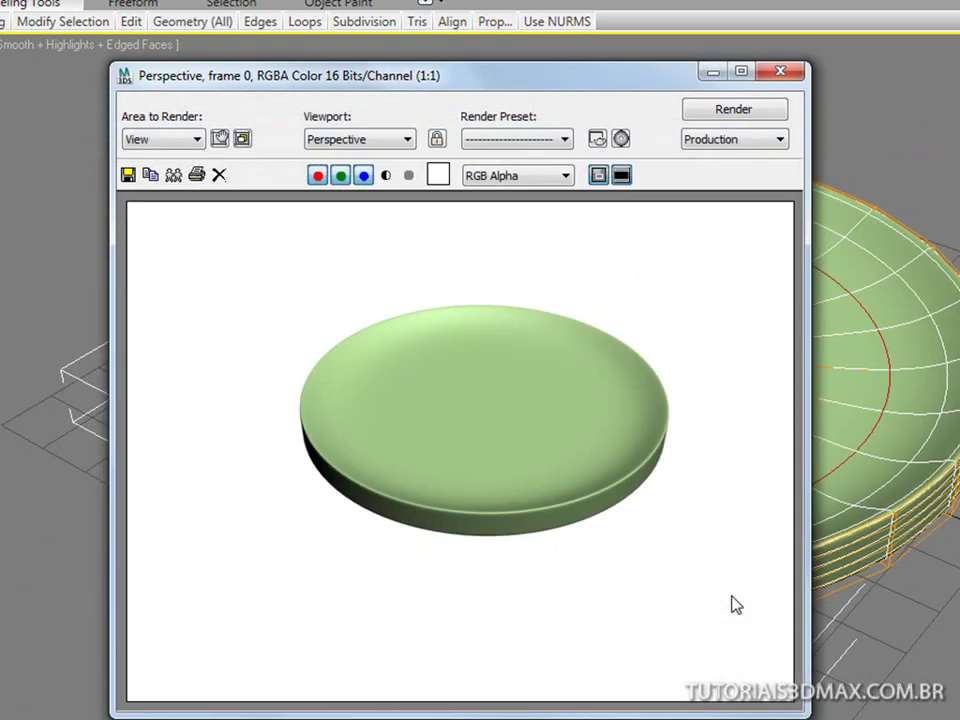
click(781, 70)
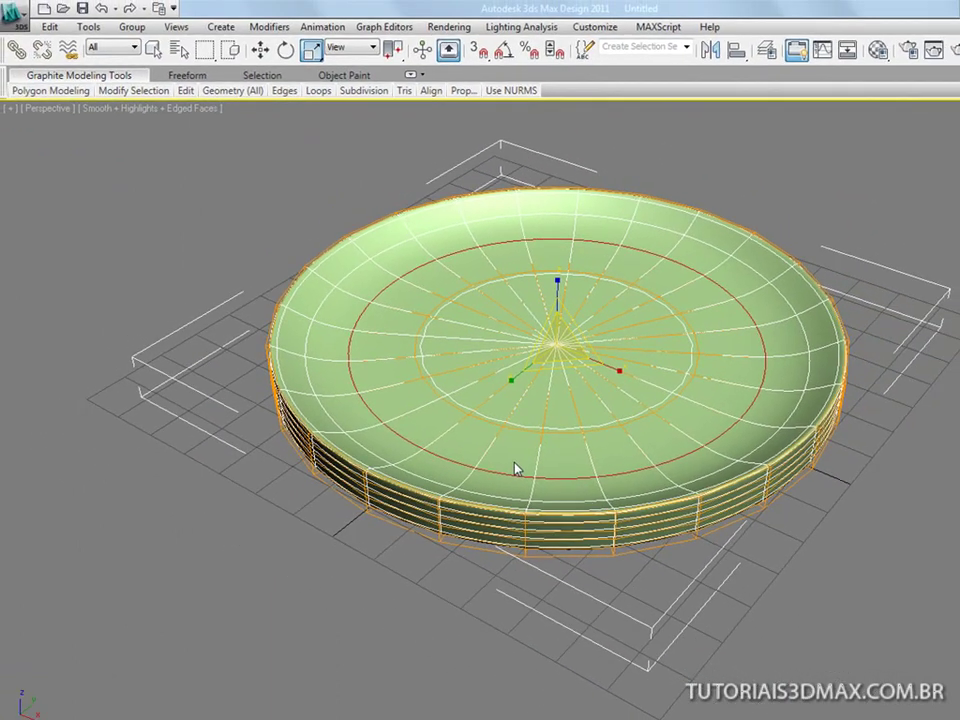
Save the scene as the 3ds Max file "prato, pires e caneca" in the Desktop folder of the same name
key(ctrl+s)
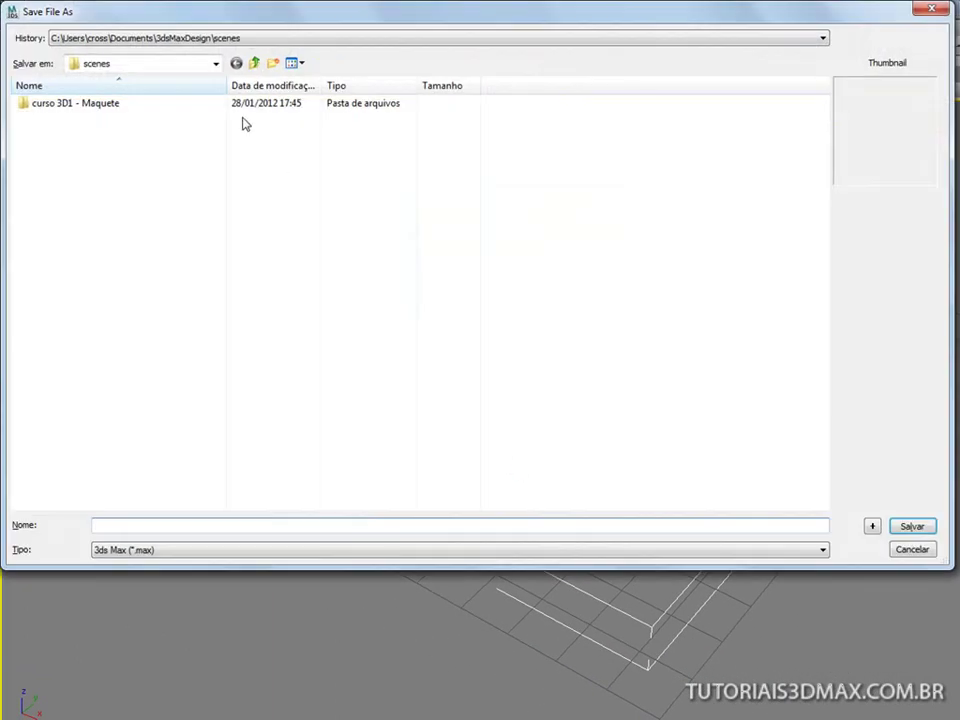
click(255, 40)
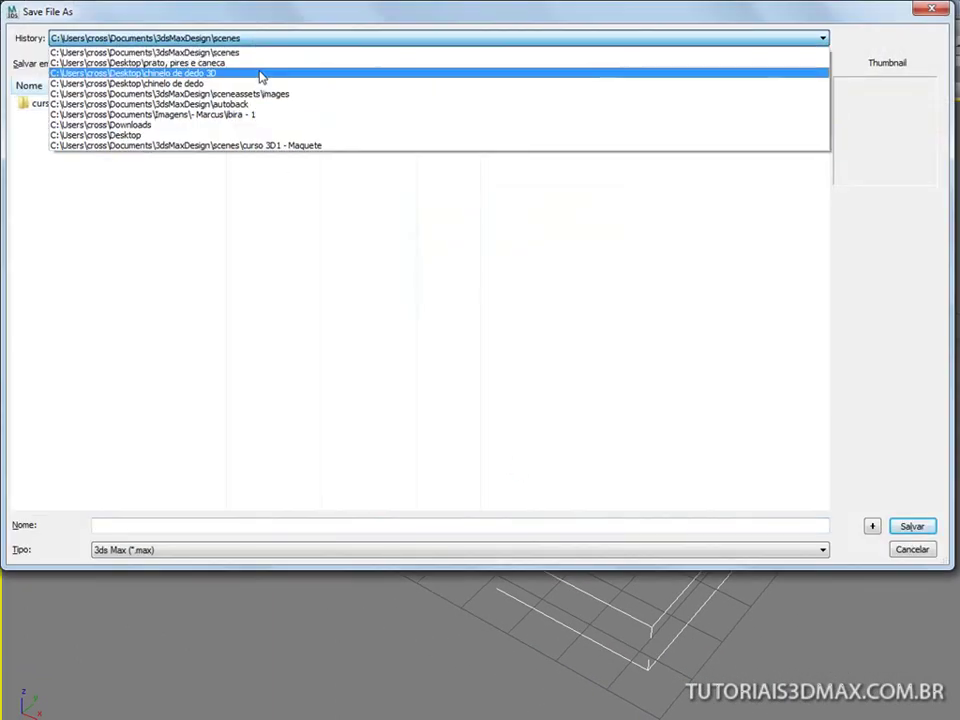
click(264, 63)
click(186, 526)
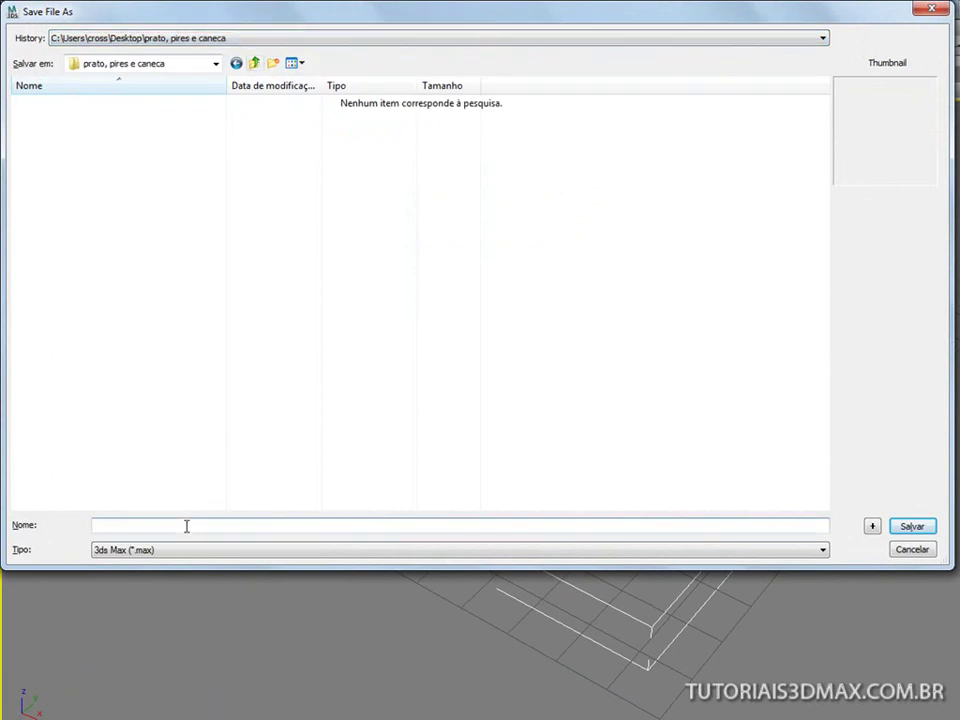
text(prato)
key(Down)
key(BackSpace)
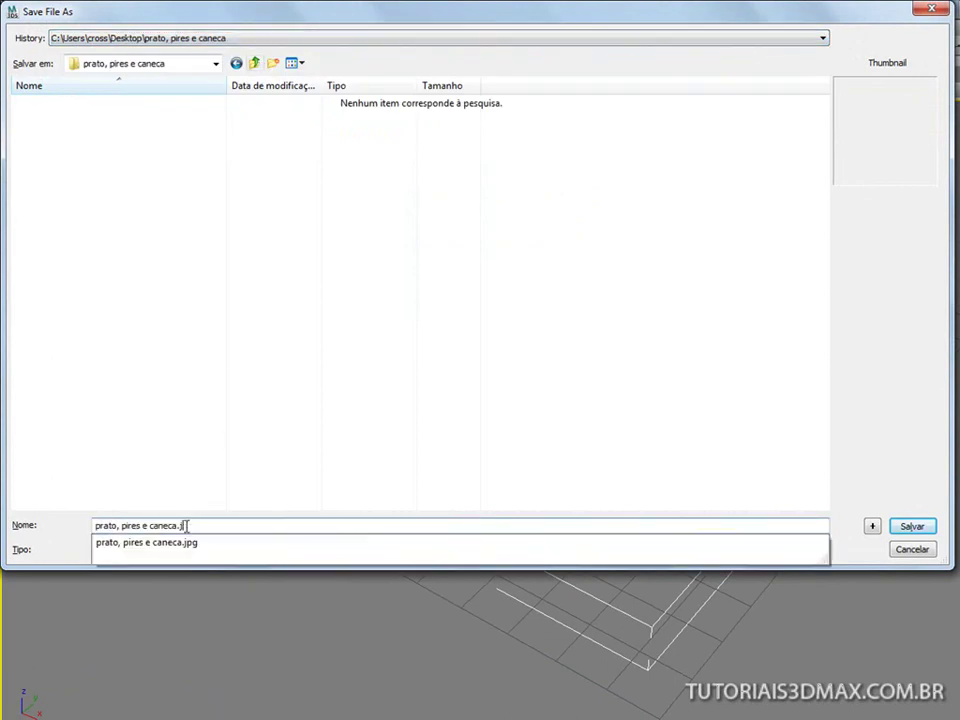
key(Escape)
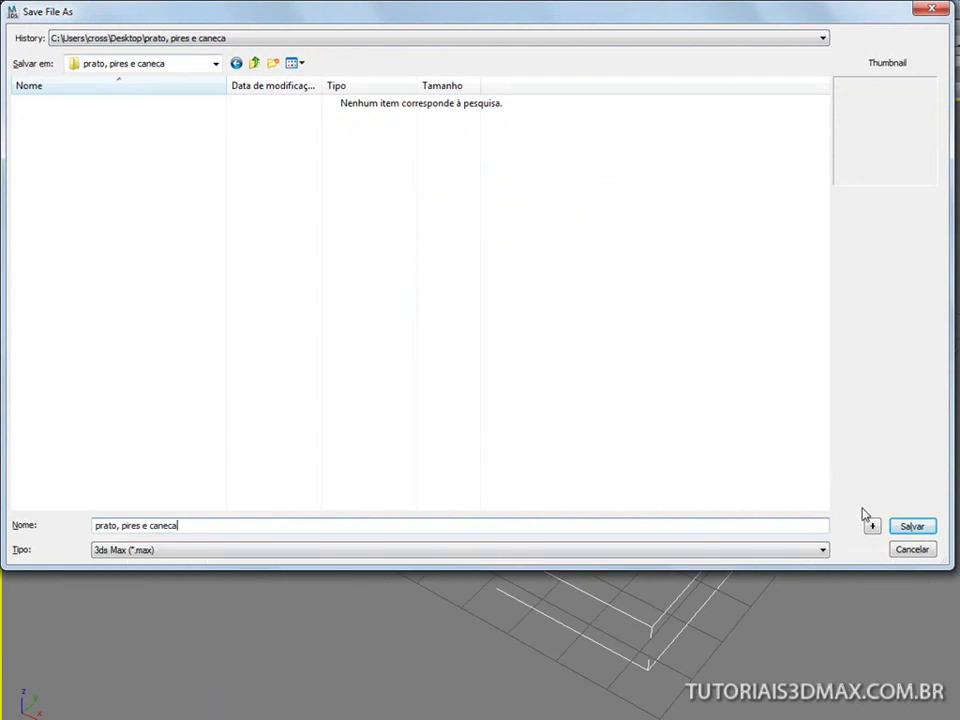
click(912, 526)
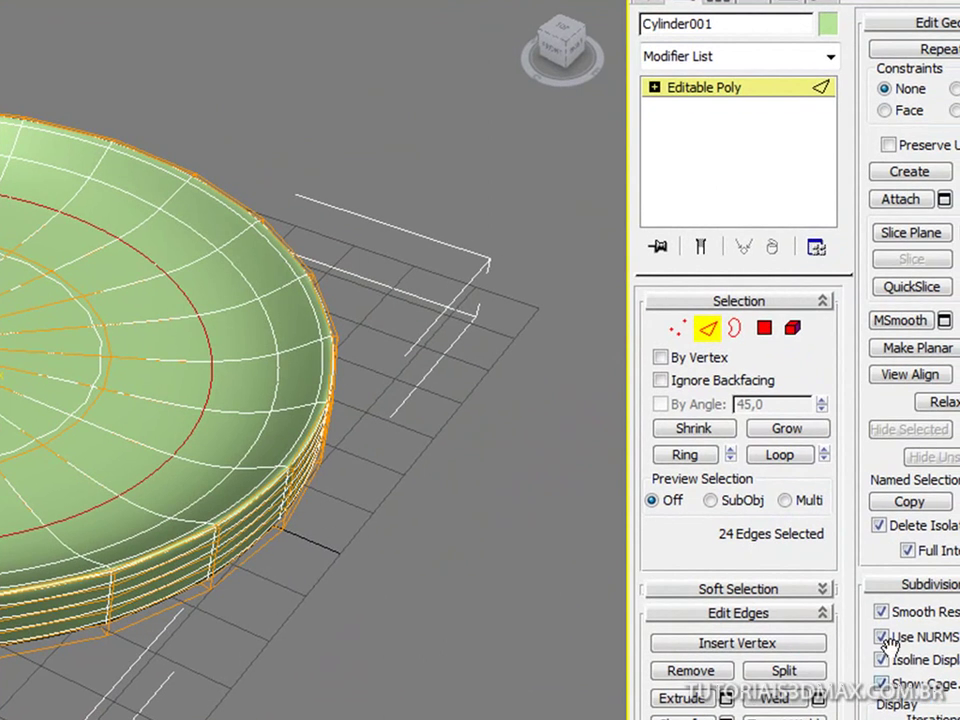
Turn off NURMS subdivision and select a single polygon on the plate's inner slope
click(881, 636)
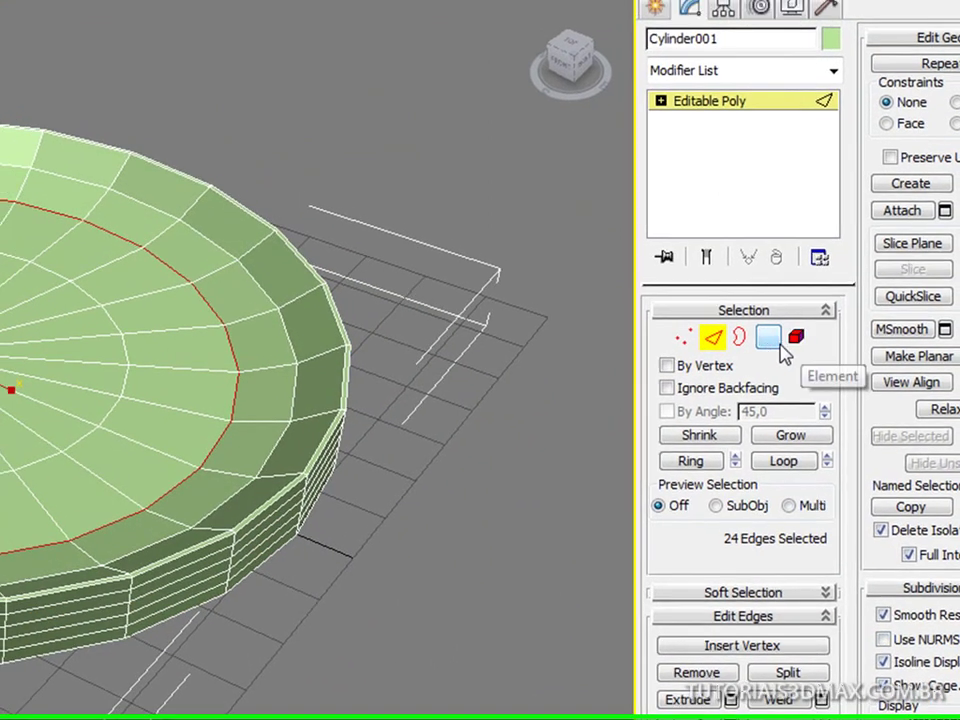
click(768, 337)
click(262, 333)
click(267, 390)
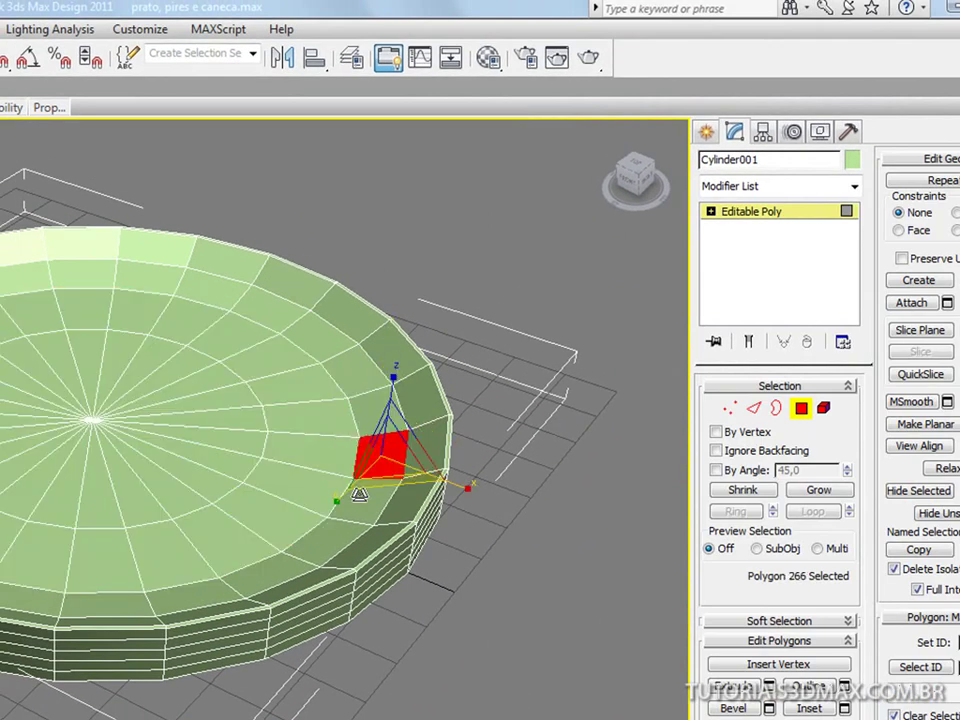
click(350, 444)
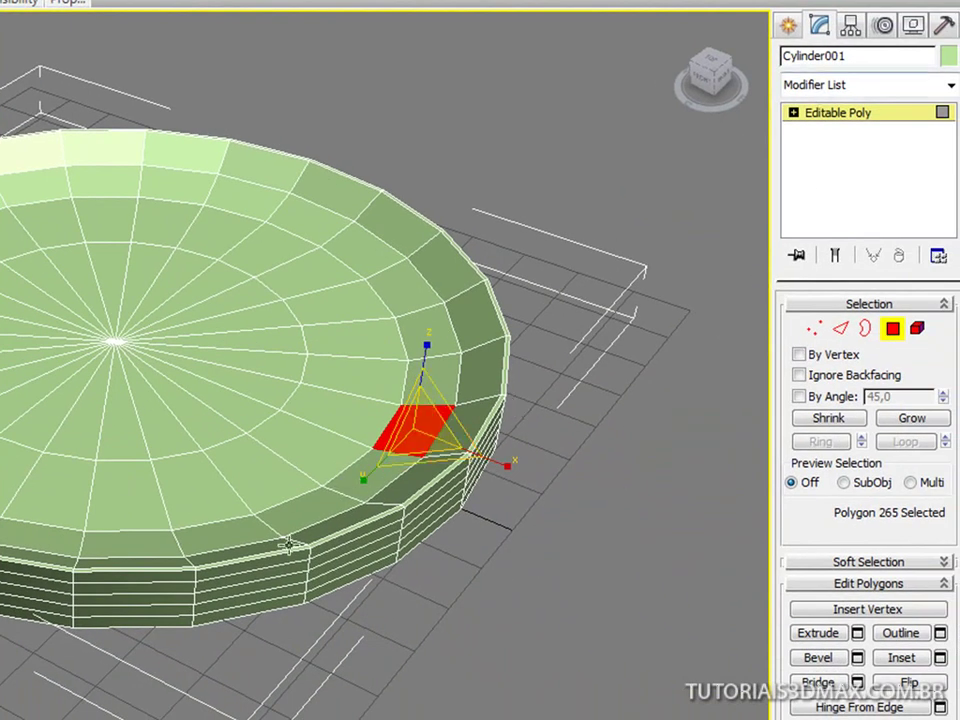
Leave polygon editing and show the whole plate in the Front view as wireframe with the grid hidden
click(895, 331)
key(f)
middle_drag(128, 418, 208, 418)
scroll(207, 418, up, 2)
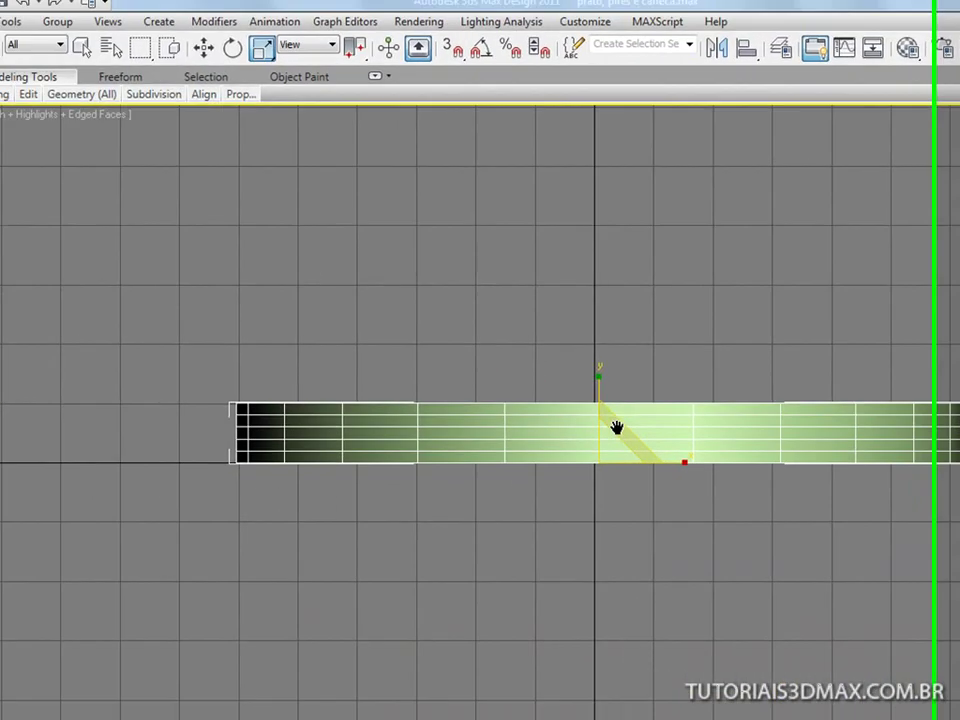
key(g)
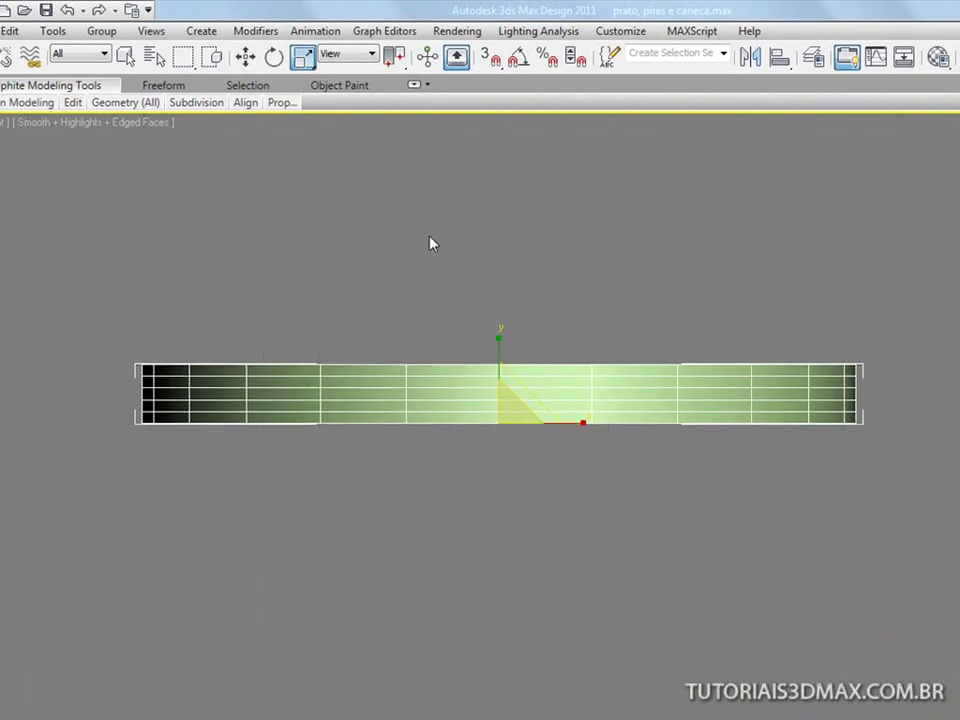
key(g)
key(g)
key(g)
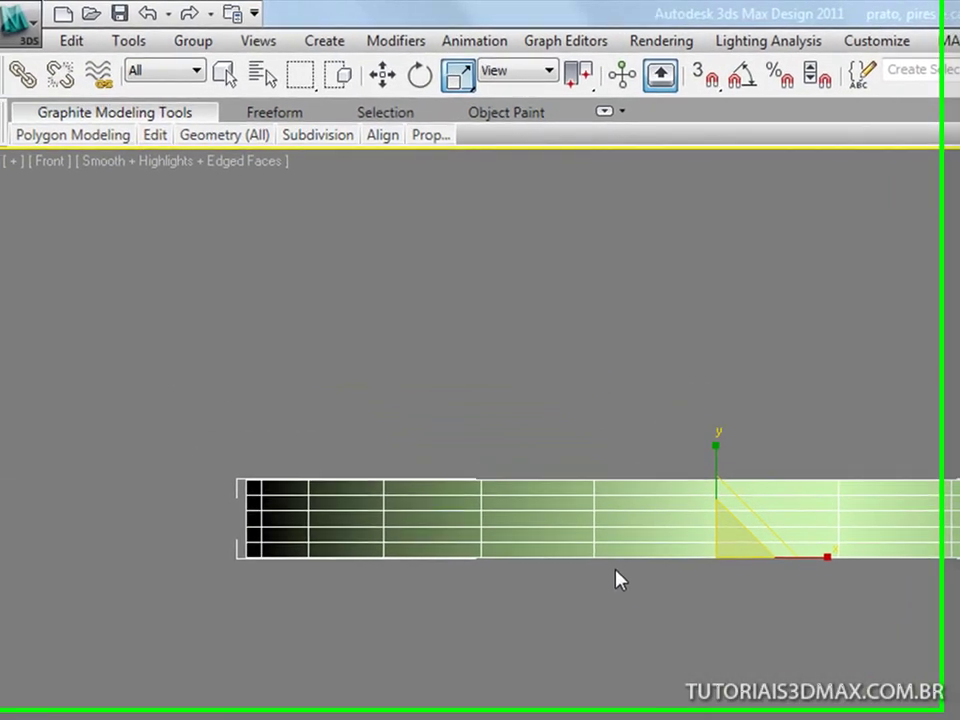
key(g)
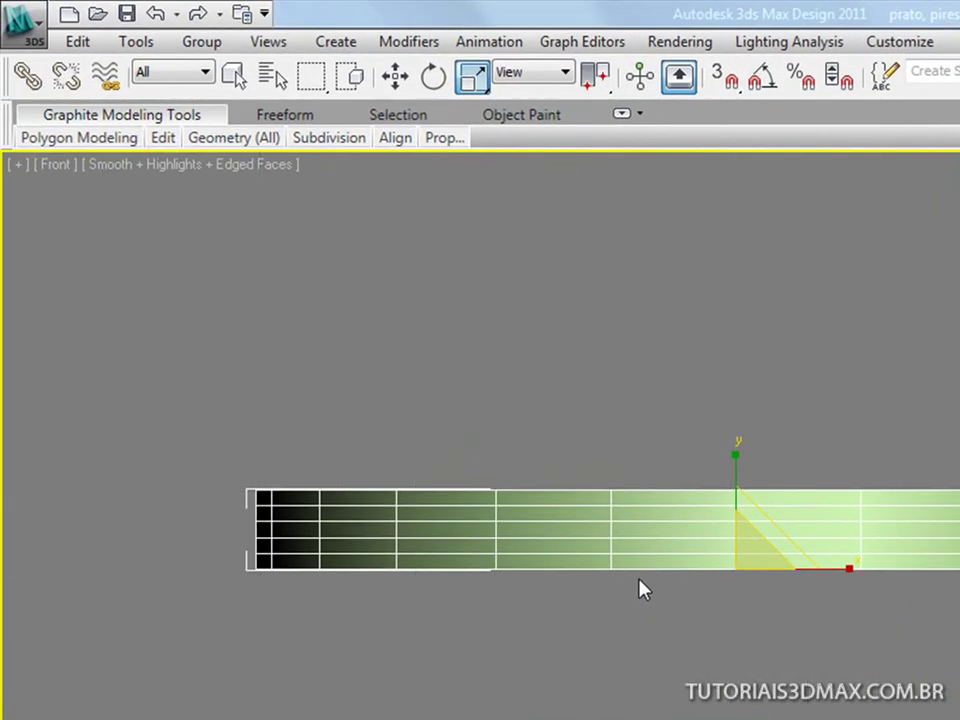
key(F3)
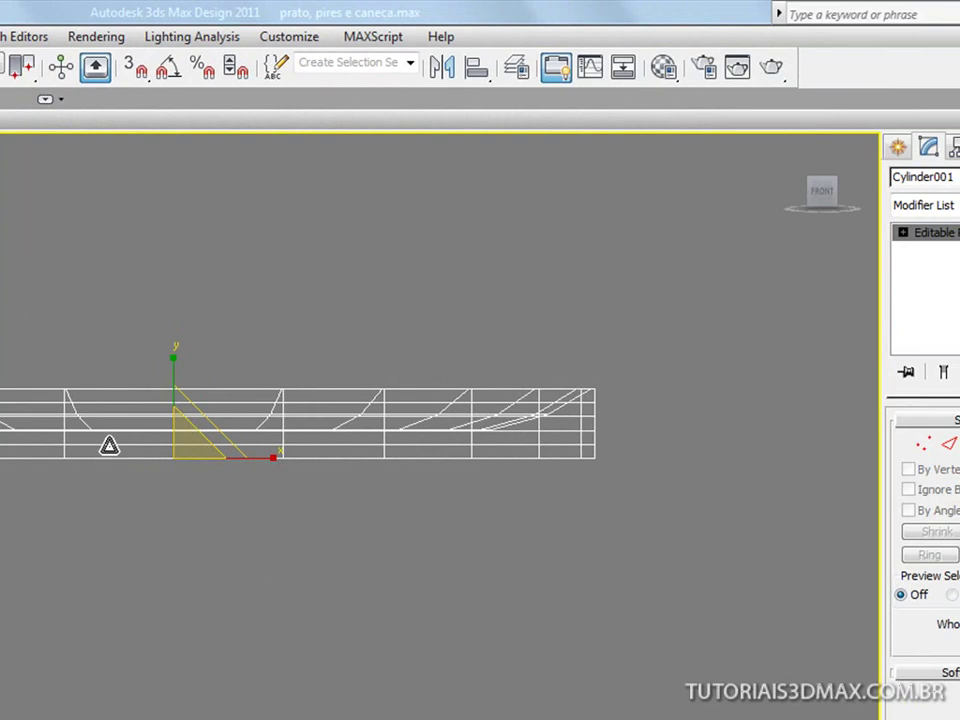
Select the two lowest rows of the plate's vertices and scale them uniformly inward in the Top view
middle_drag(103, 448, 86, 490)
click(925, 443)
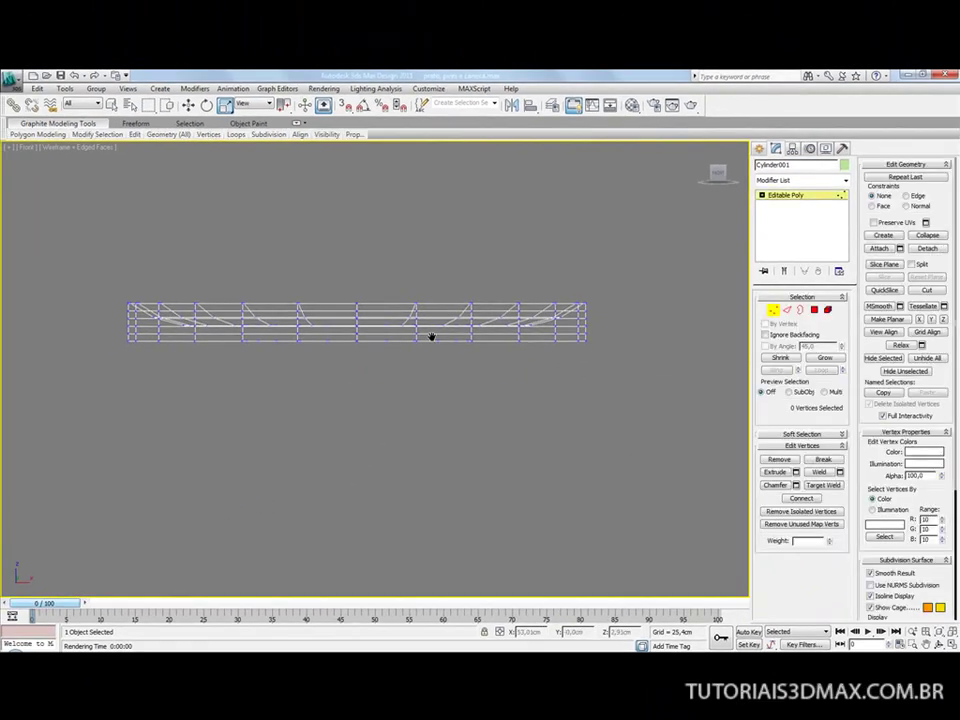
middle_drag(432, 337, 437, 338)
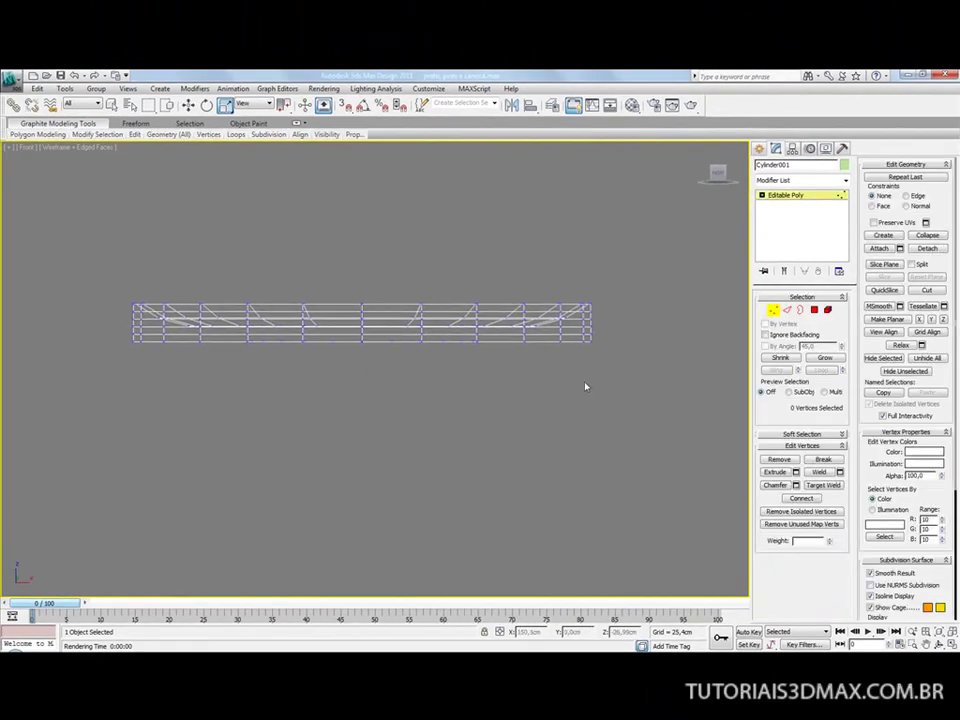
drag(646, 449, 92, 331)
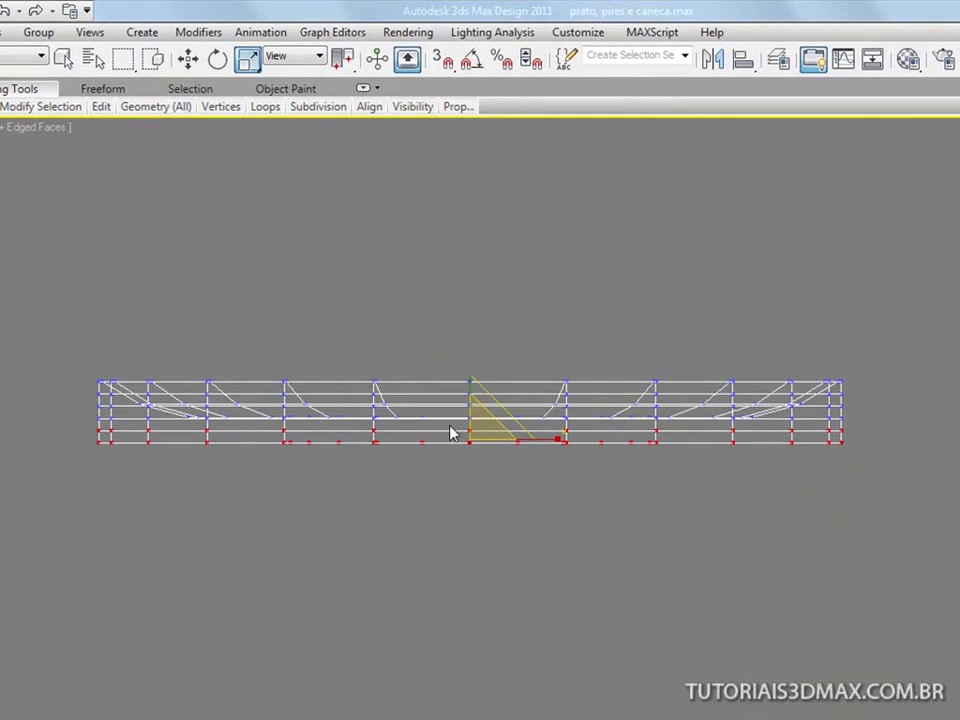
middle_drag(449, 432, 449, 436)
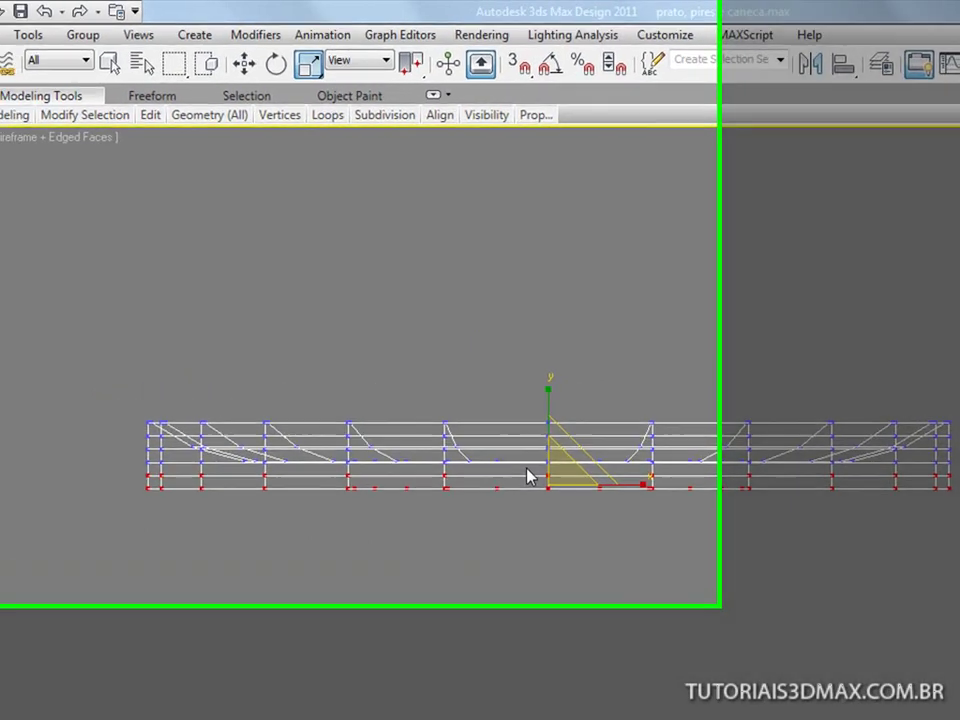
key(t)
middle_drag(747, 580, 747, 540)
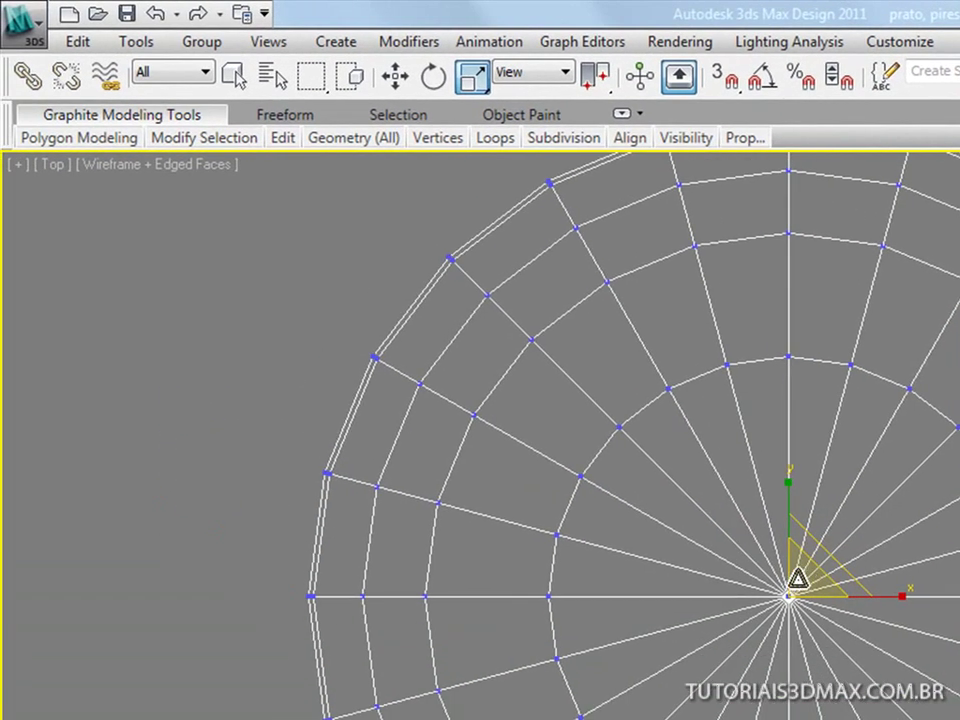
drag(800, 577, 776, 627)
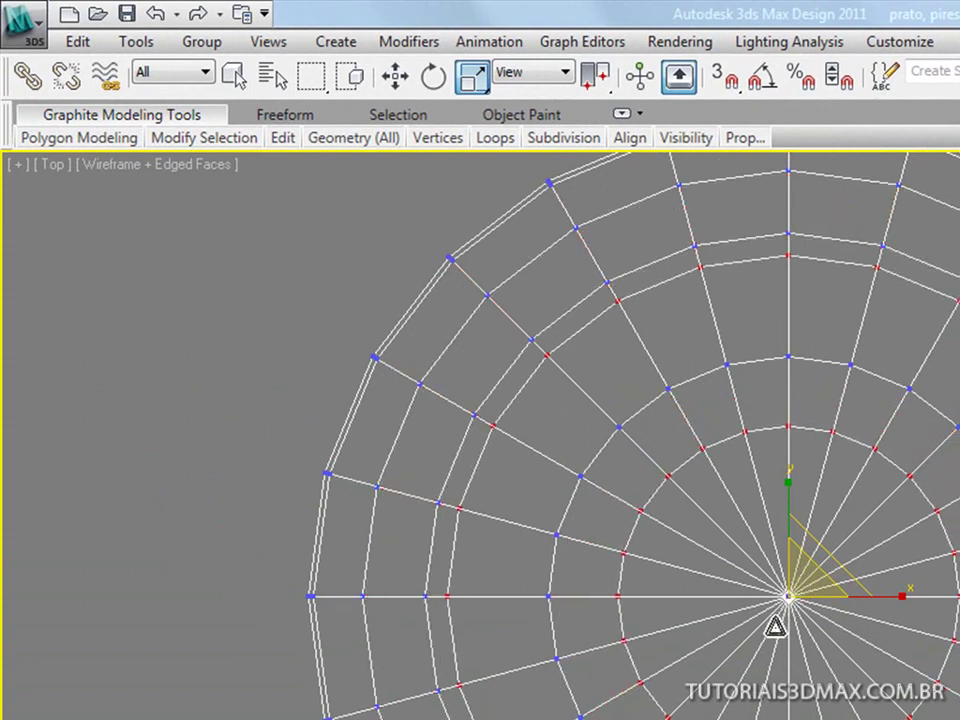
Select only the bottom row of vertices in the Front view and scale it further inward in the Top view
key(f)
middle_drag(782, 626, 774, 600)
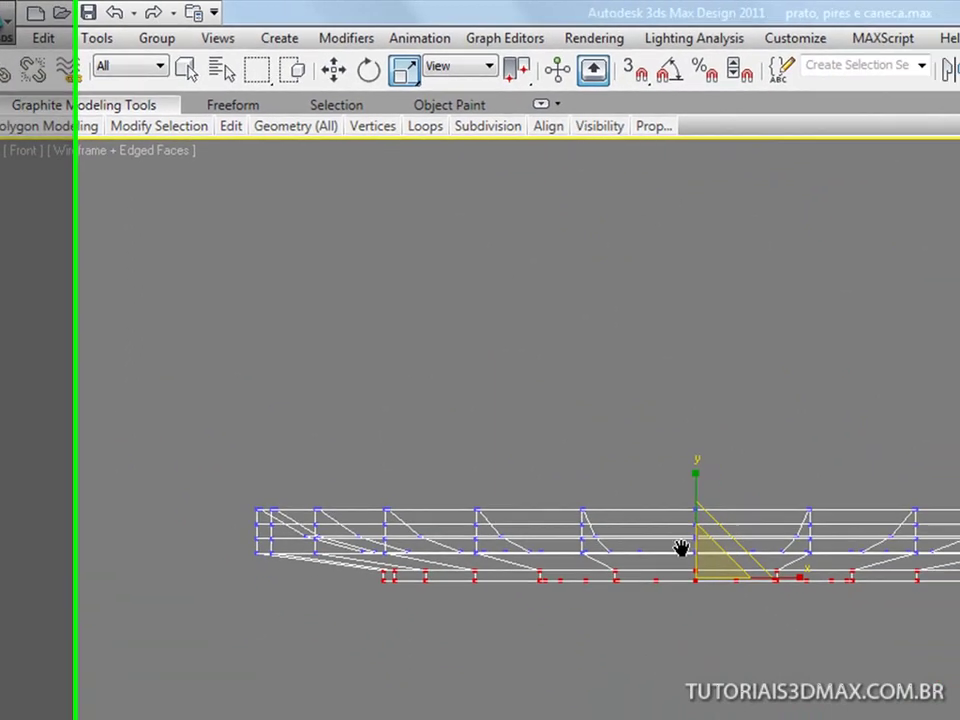
middle_drag(680, 548, 651, 475)
scroll(801, 535, up, 4)
middle_drag(798, 528, 774, 557)
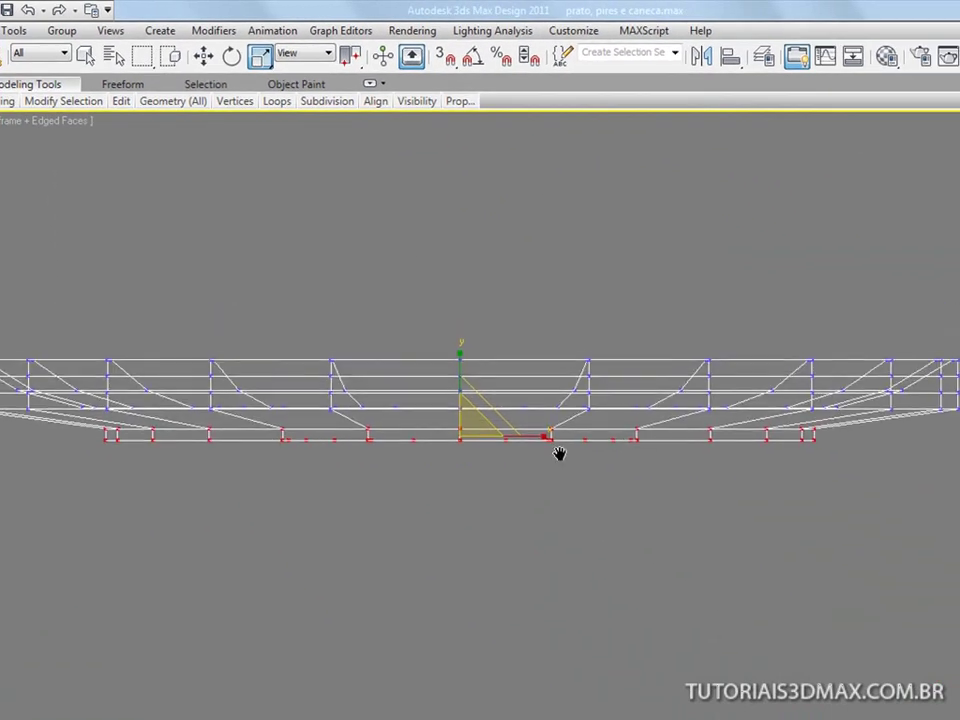
click(930, 645)
drag(928, 641, 30, 441)
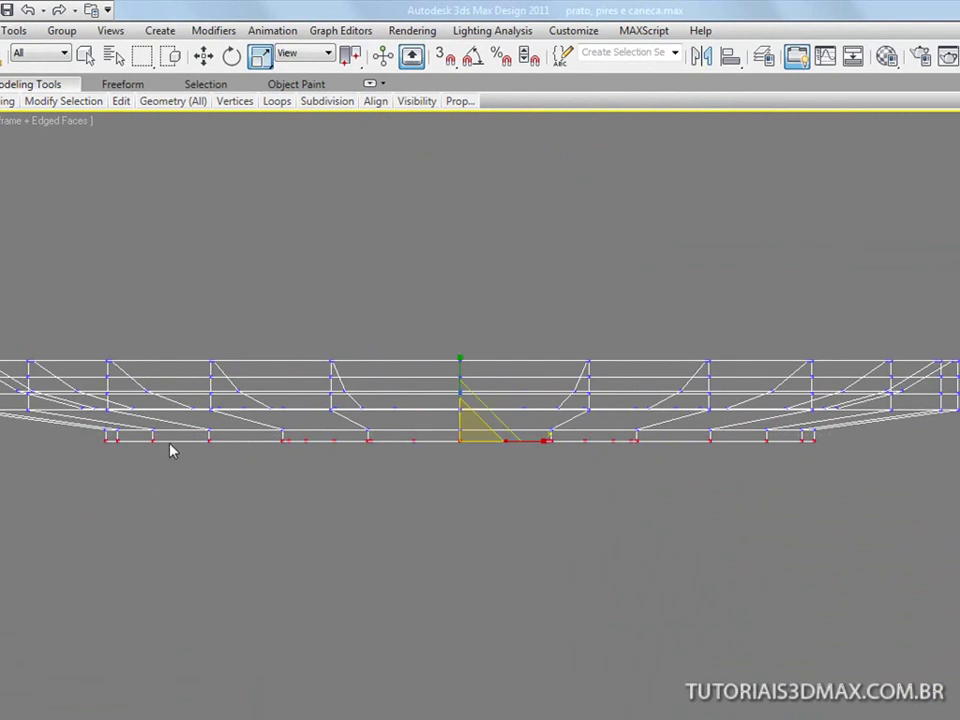
key(t)
middle_drag(443, 392, 441, 353)
drag(497, 435, 494, 450)
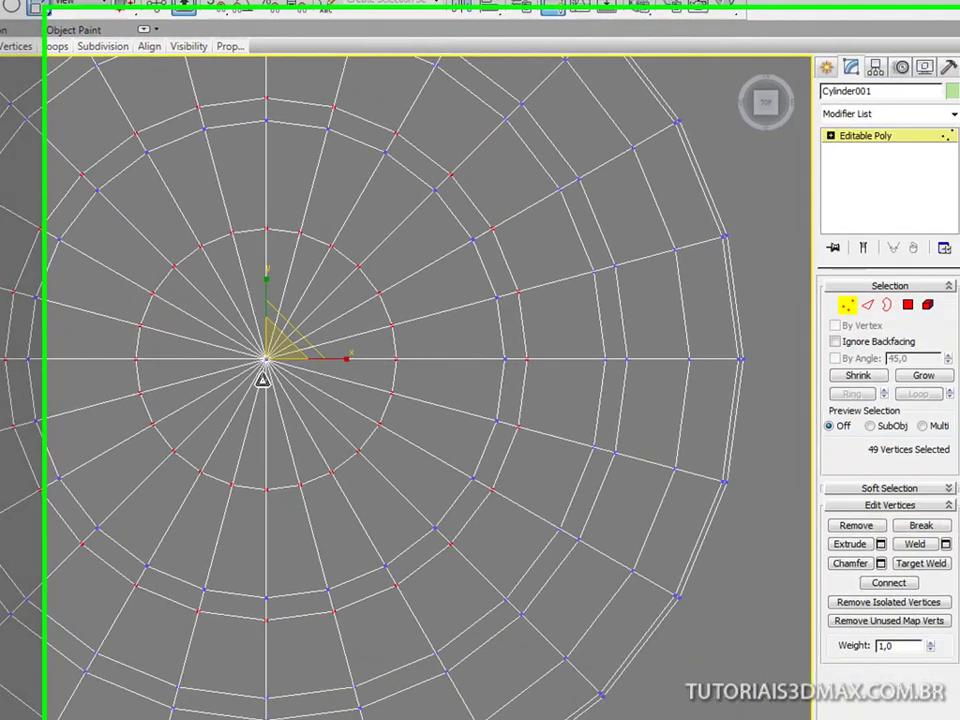
Orbit from the Front view into perspective and display the plate shaded with edged faces
key(f)
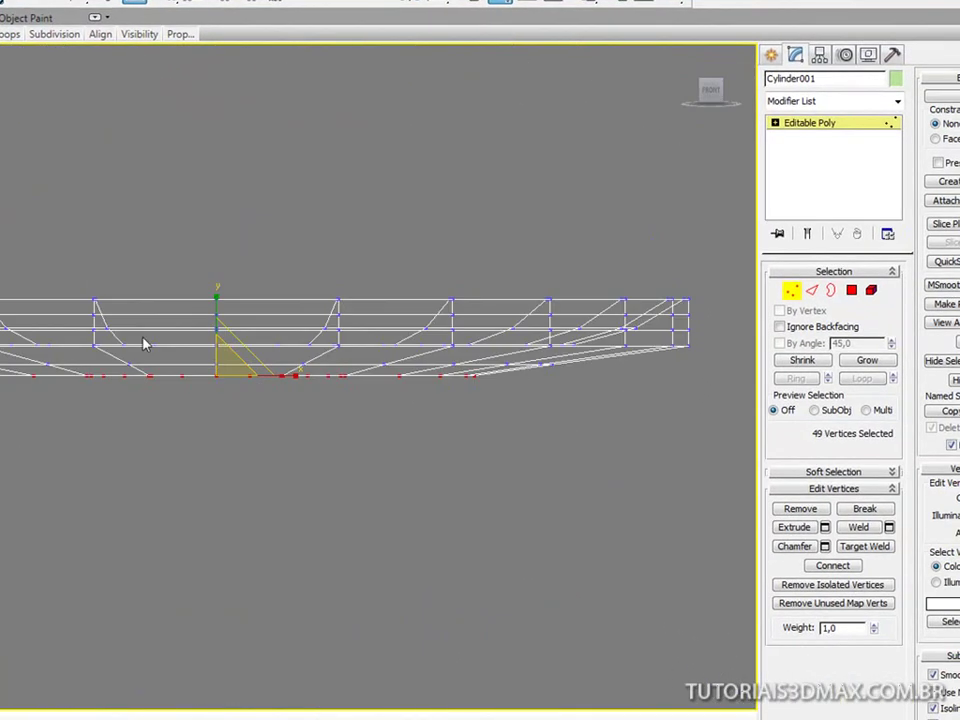
mouse_move(86, 306)
middle_down()
mouse_move(53, 321)
mouse_move(88, 349)
mouse_move(91, 328)
middle_up()
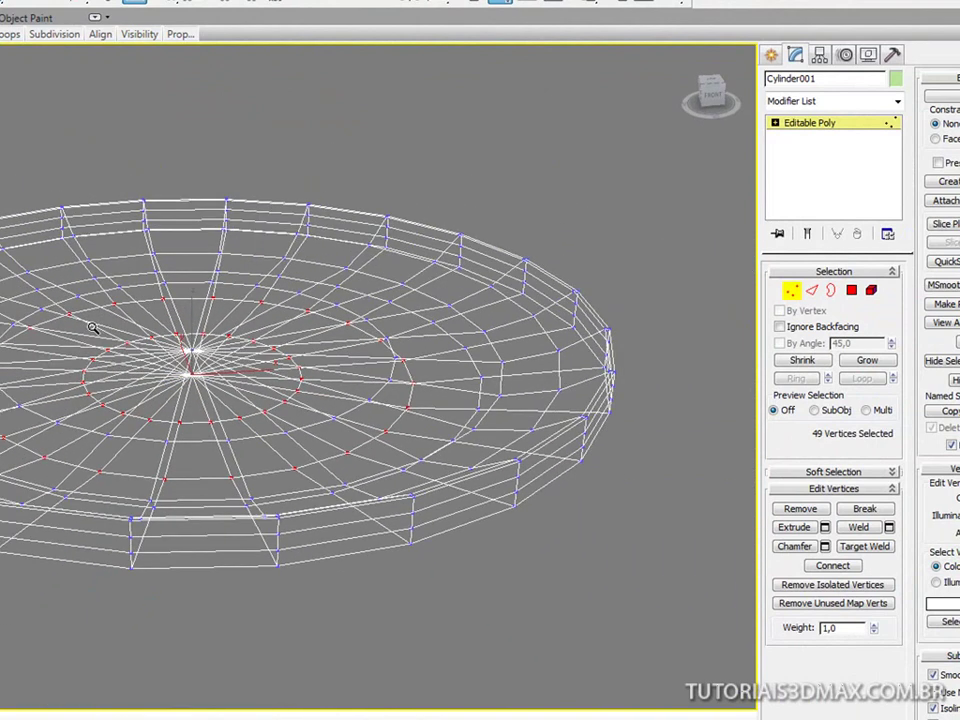
key(F3)
key(F4)
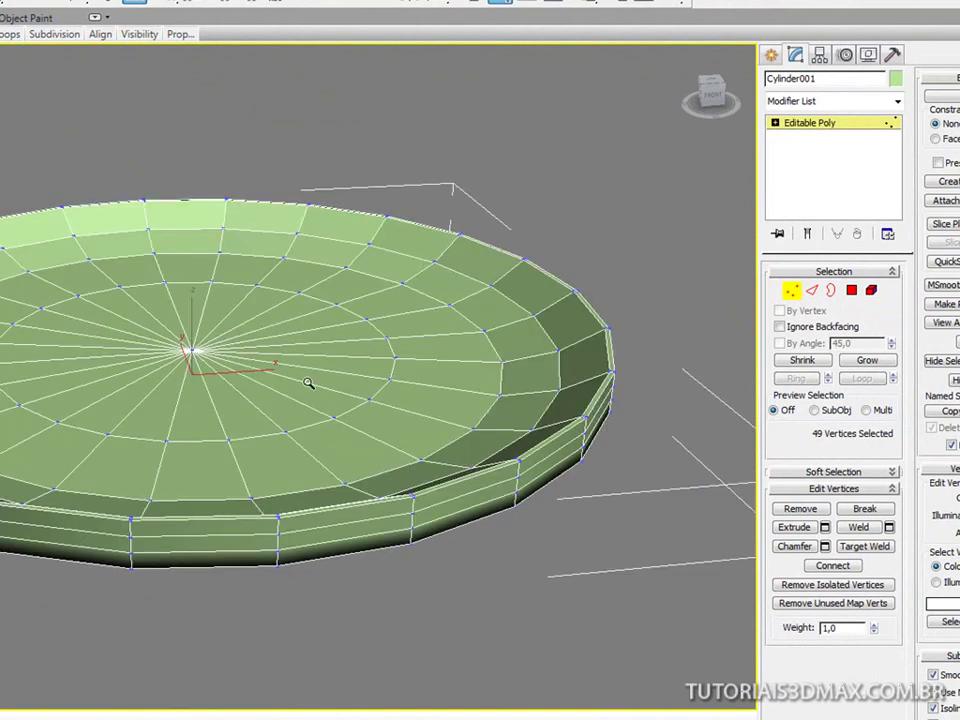
Check the smoothed plate with NURMS subdivision and a perspective render, then close the render and turn NURMS off
click(933, 692)
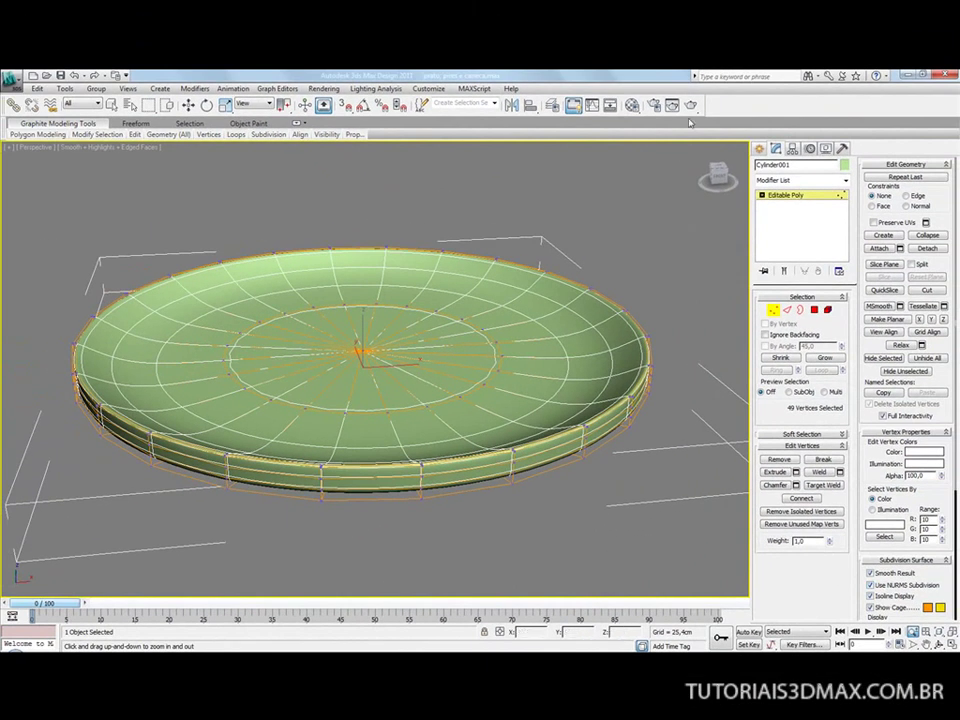
click(690, 105)
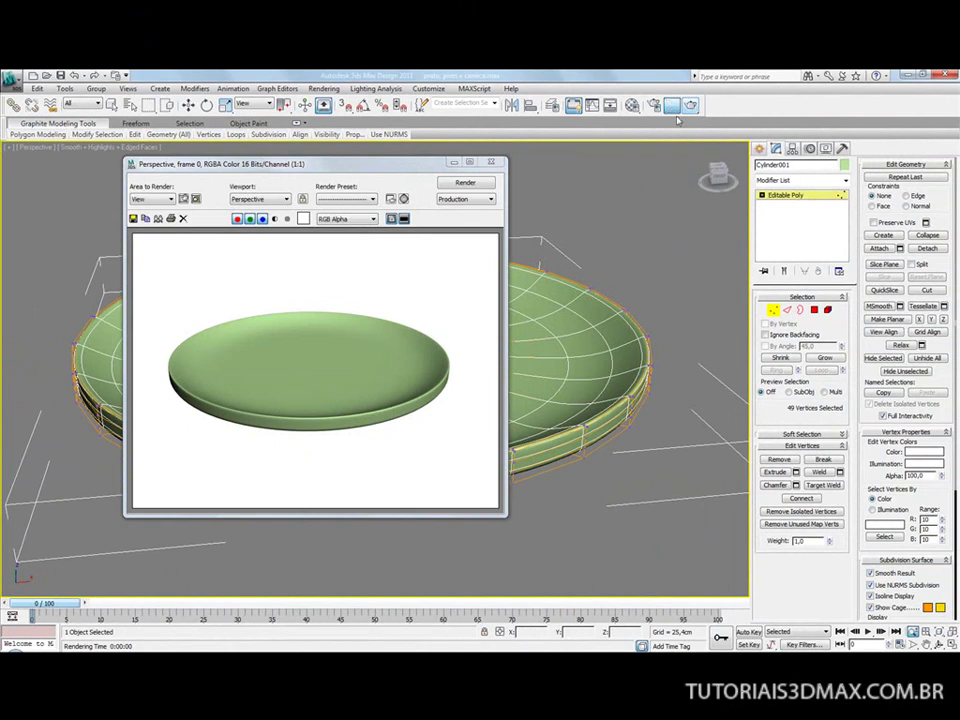
click(491, 164)
click(870, 585)
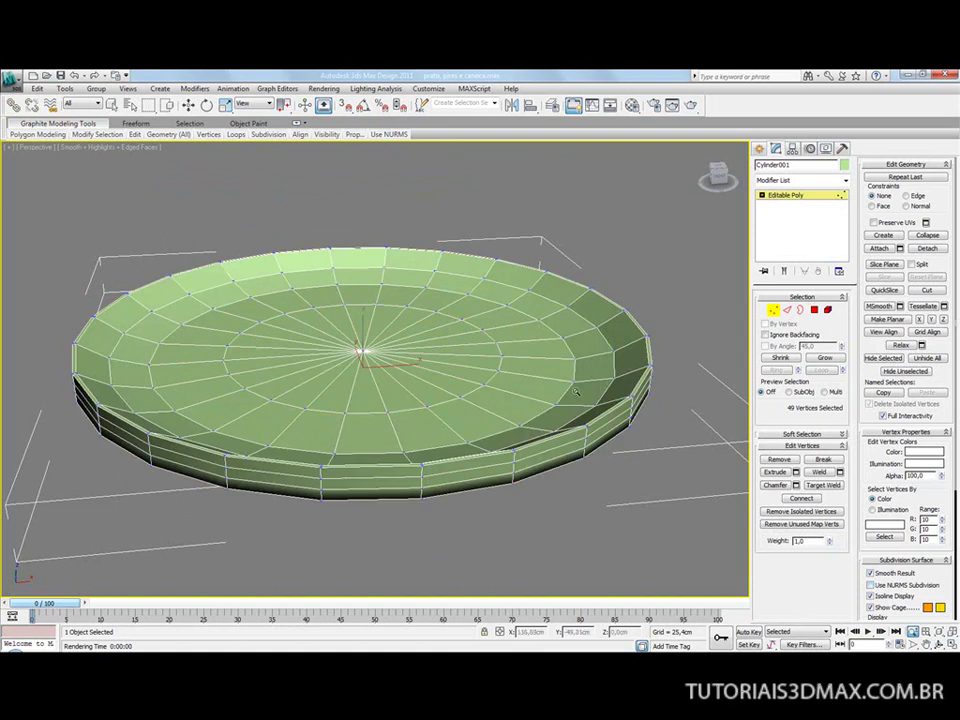
Select the innermost circular edge loop on the plate's underside and chamfer it by 1,93 cm with 1 segment
alt+middle_drag(542, 405, 534, 296)
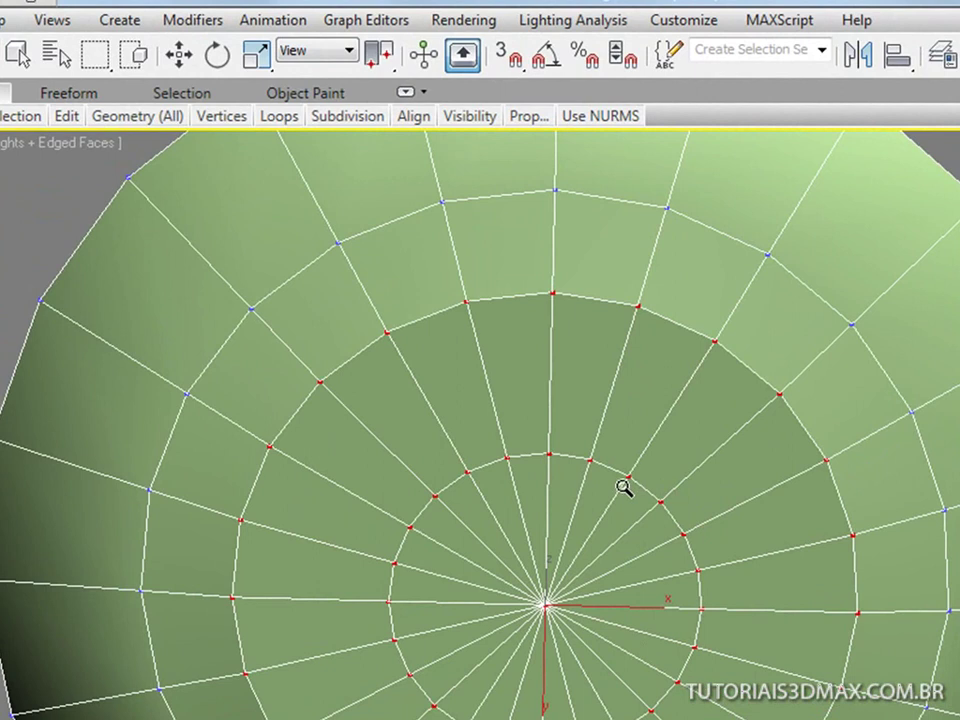
key(2)
key(r)
click(571, 455)
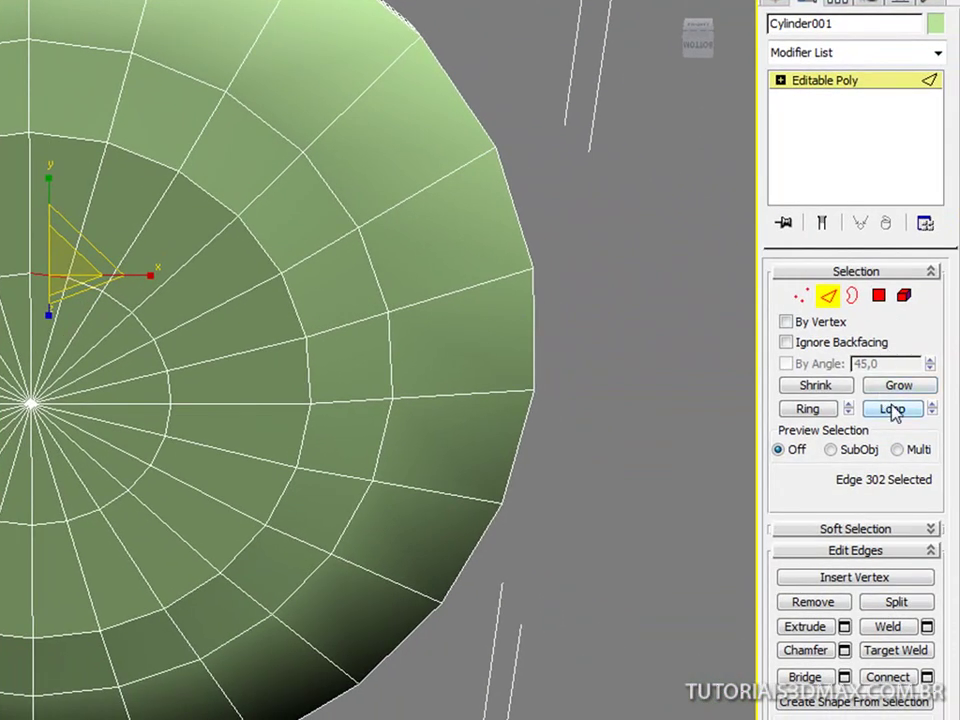
click(892, 409)
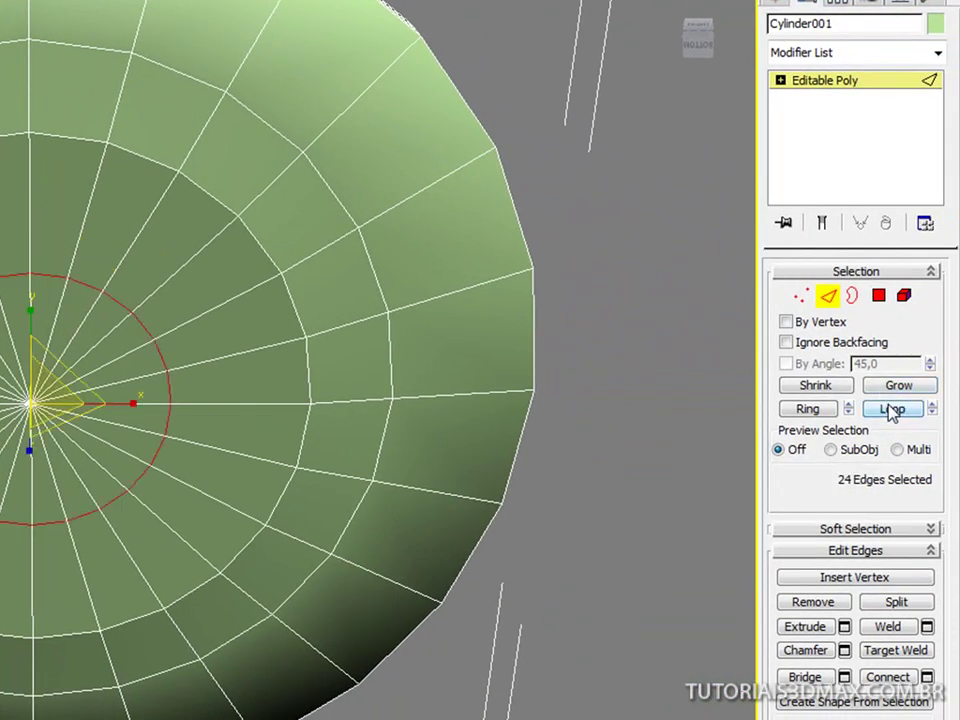
alt+middle_drag(111, 321, 105, 325)
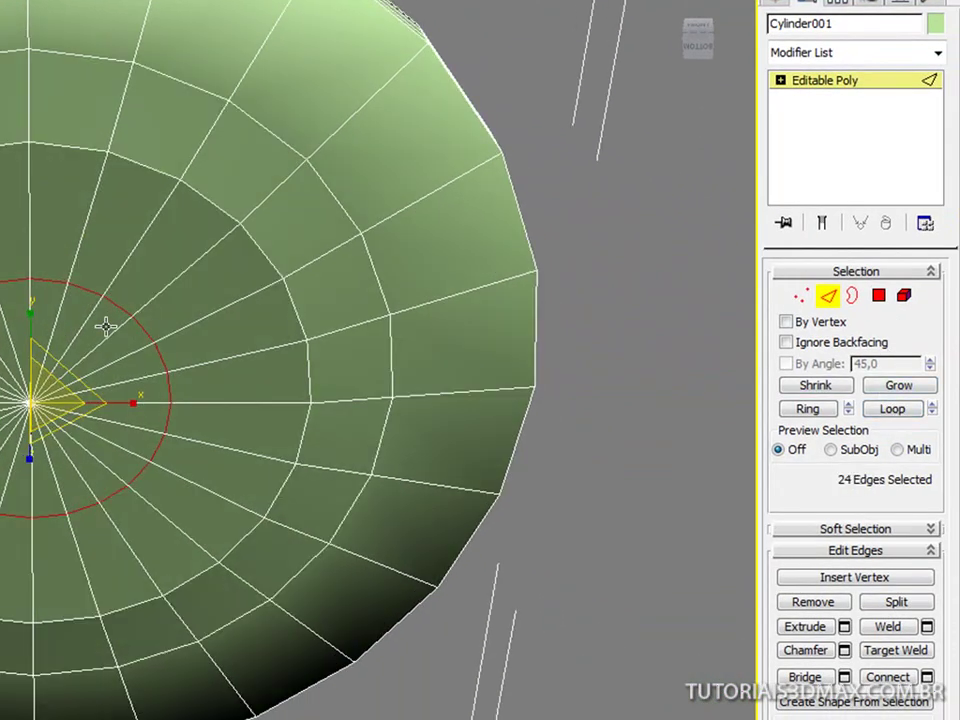
click(845, 651)
alt+middle_drag(111, 343, 100, 387)
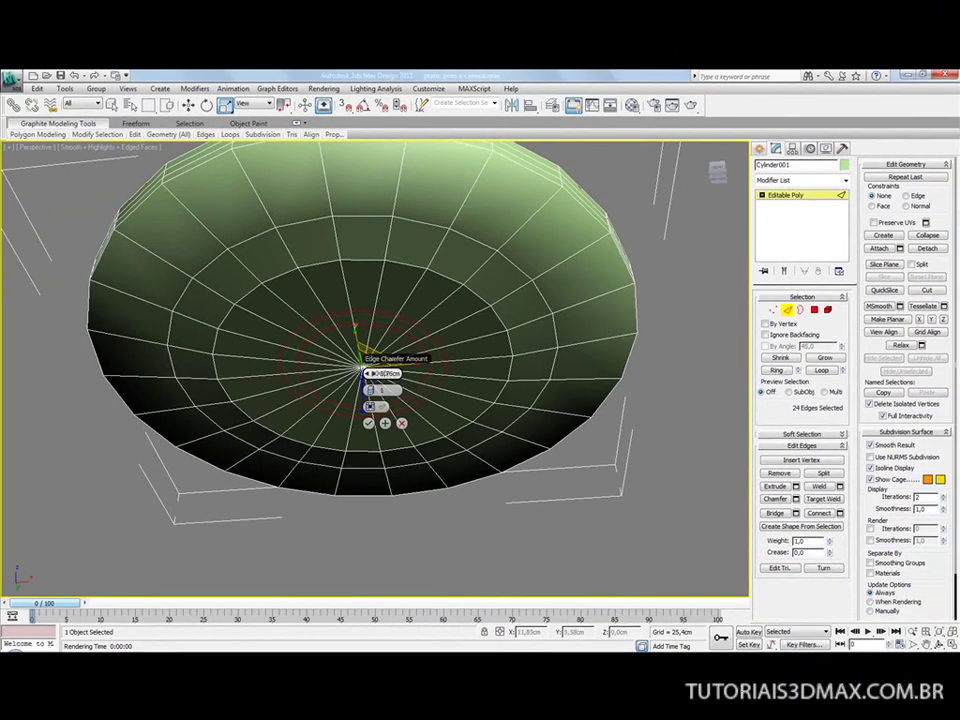
drag(370, 390, 370, 384)
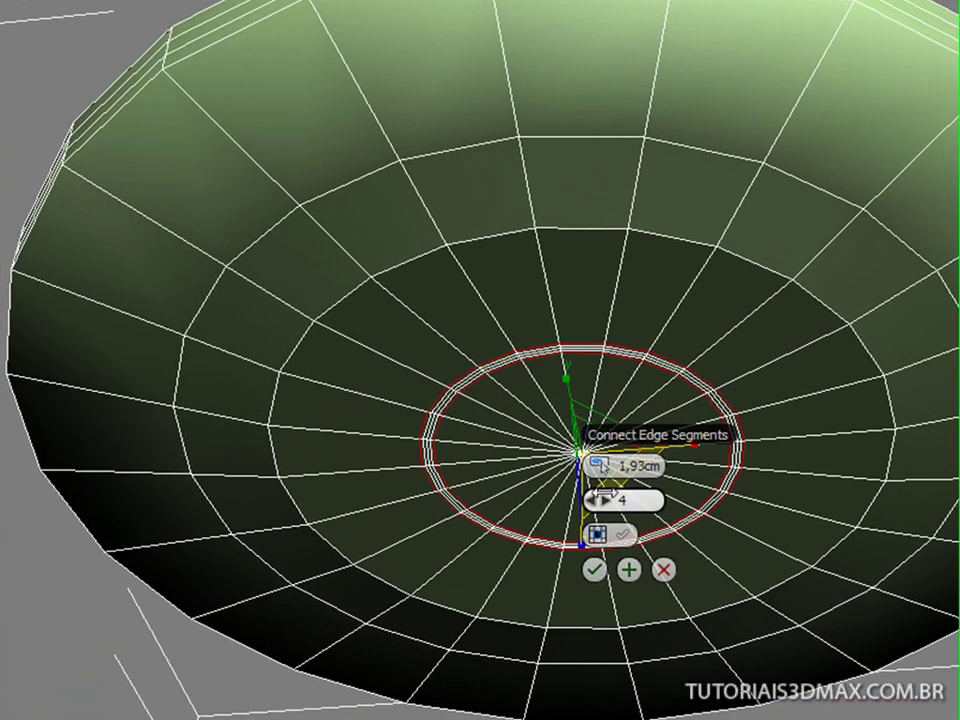
drag(589, 499, 604, 467)
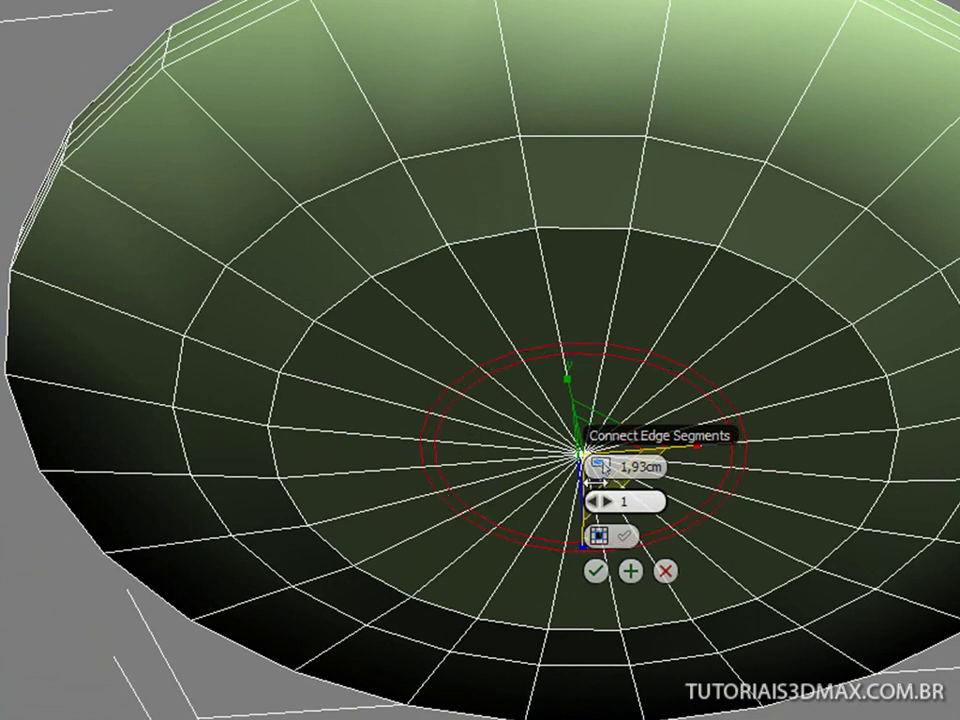
key(ctrl+shift+c)
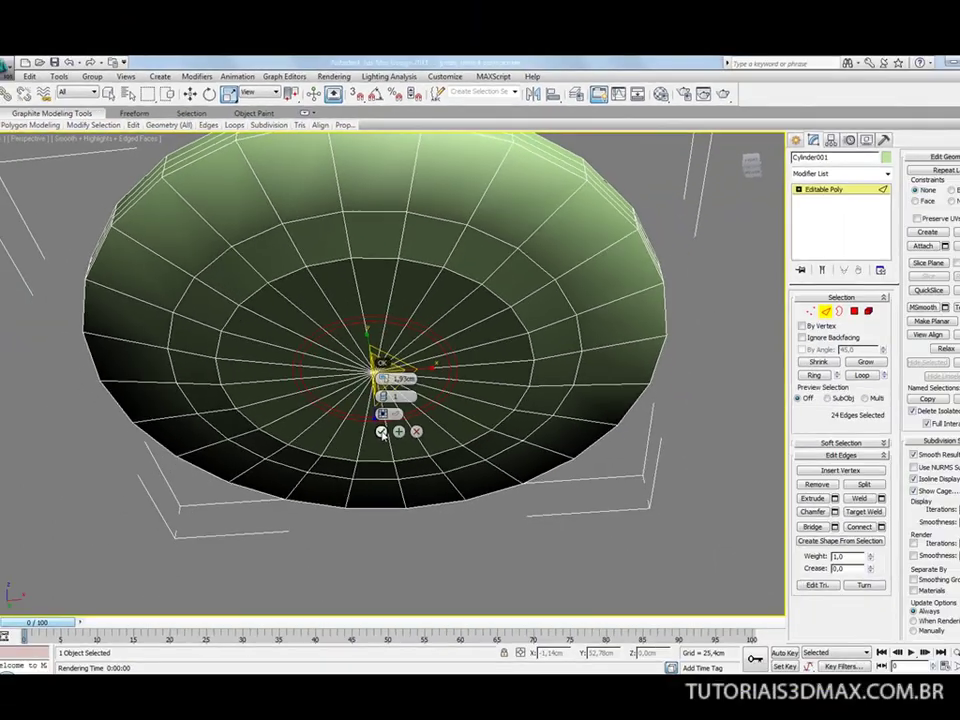
click(381, 431)
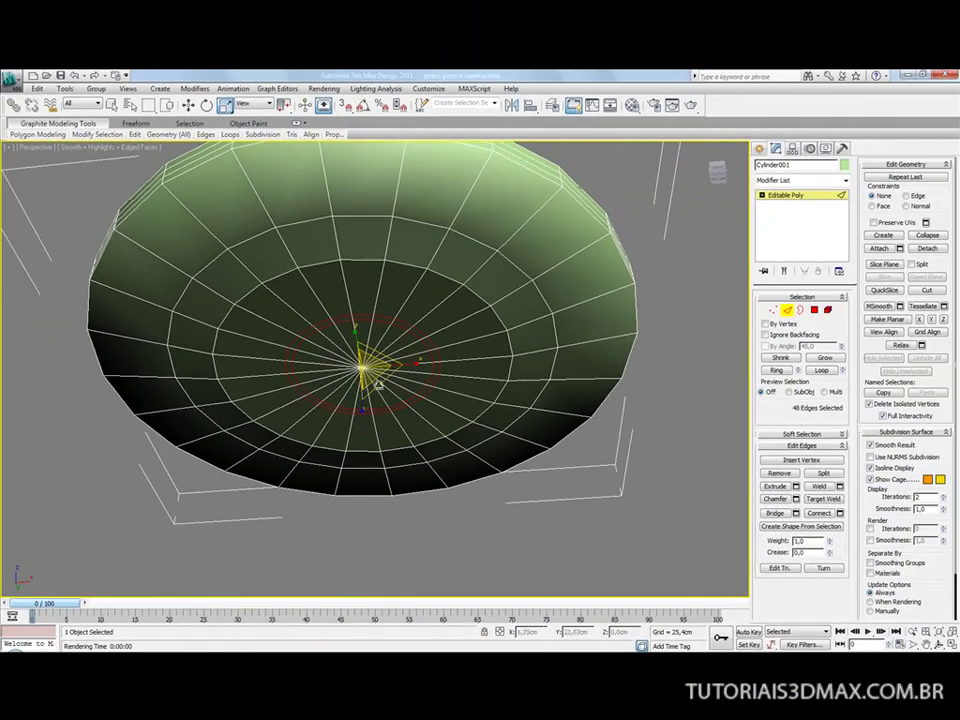
Select the complete ring of narrow polygons between the two chamfered edge loops on the plate's underside
alt+middle_drag(377, 400, 370, 380)
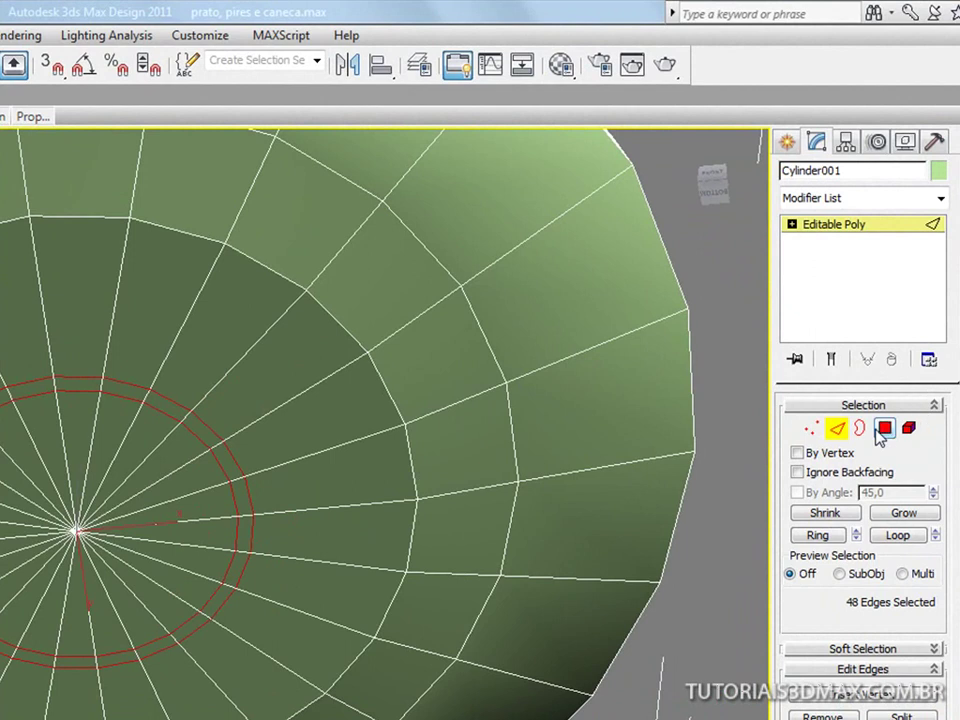
click(885, 430)
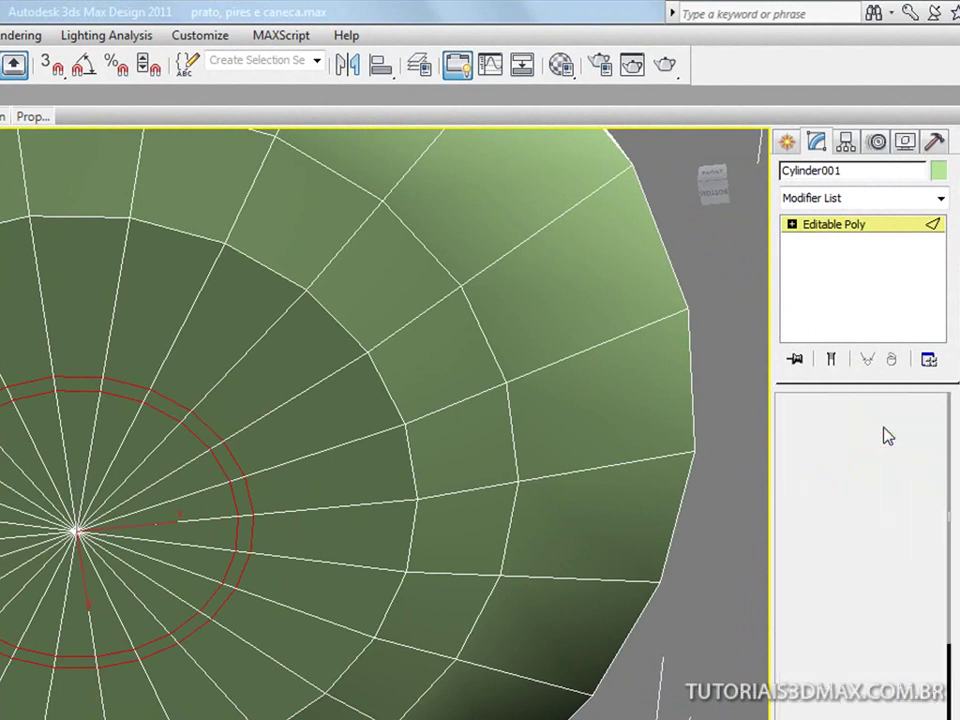
click(161, 424)
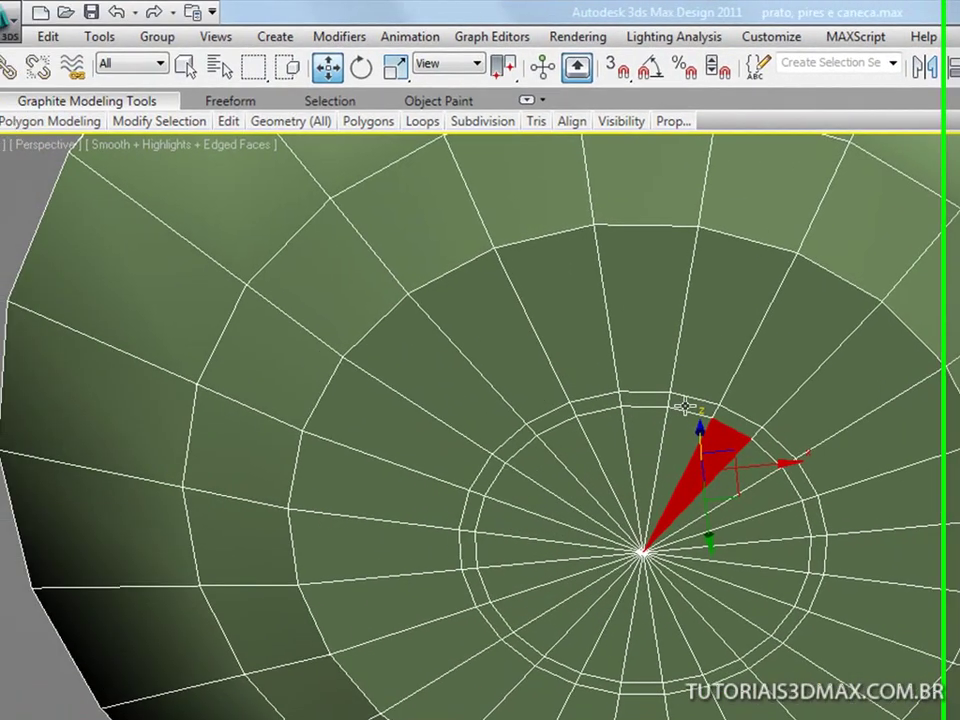
click(110, 420)
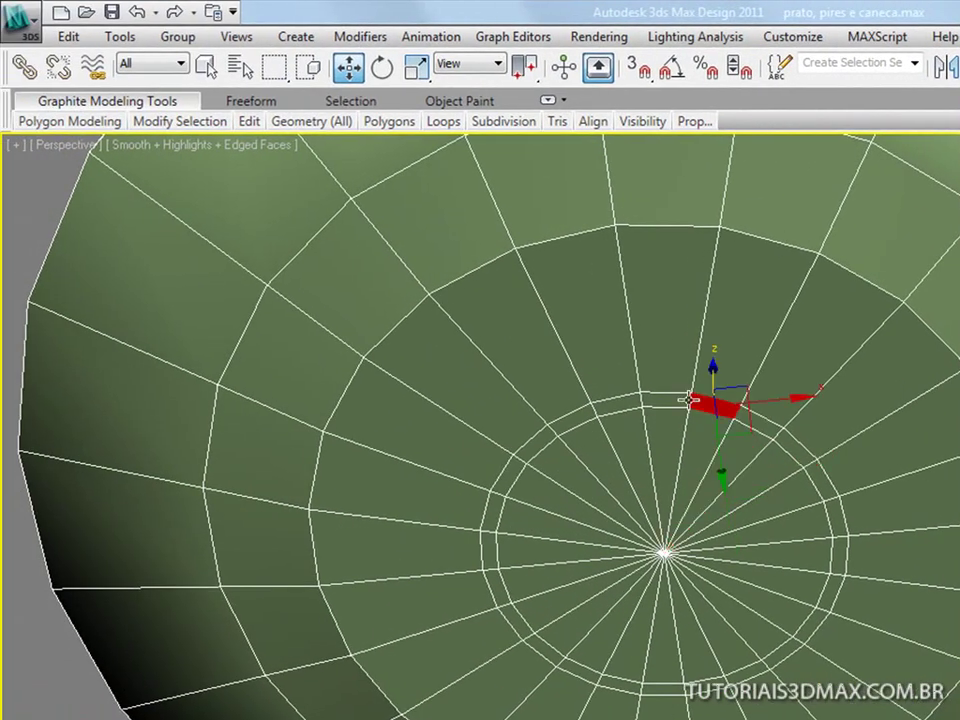
ctrl+click(618, 403)
ctrl+click(584, 418)
ctrl+click(530, 444)
ctrl+click(503, 478)
ctrl+click(490, 514)
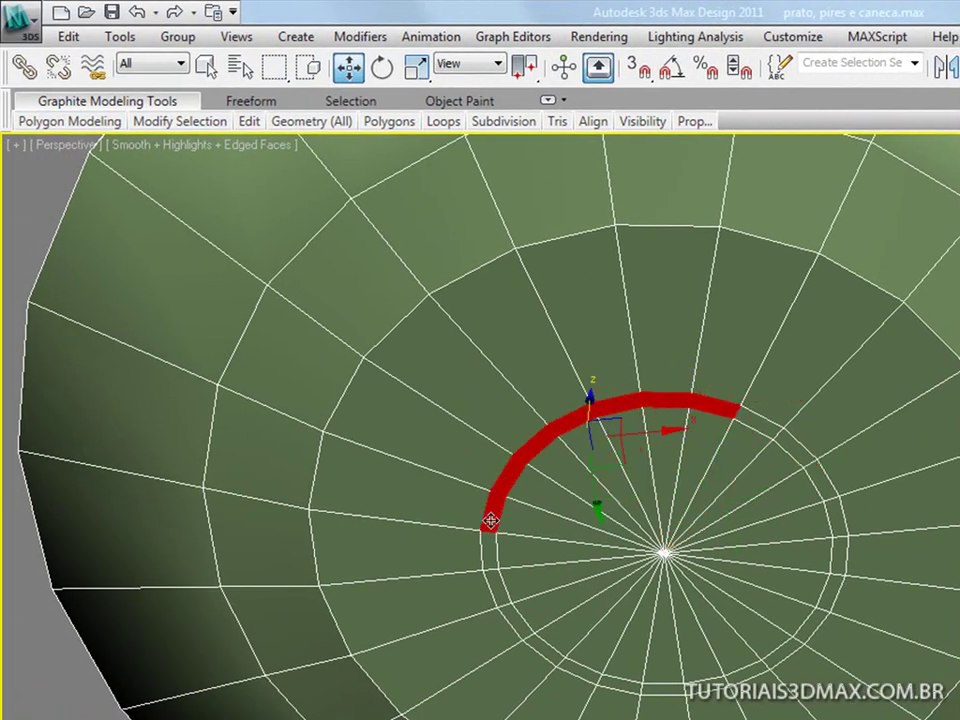
ctrl+click(771, 429)
ctrl+click(787, 444)
ctrl+click(826, 490)
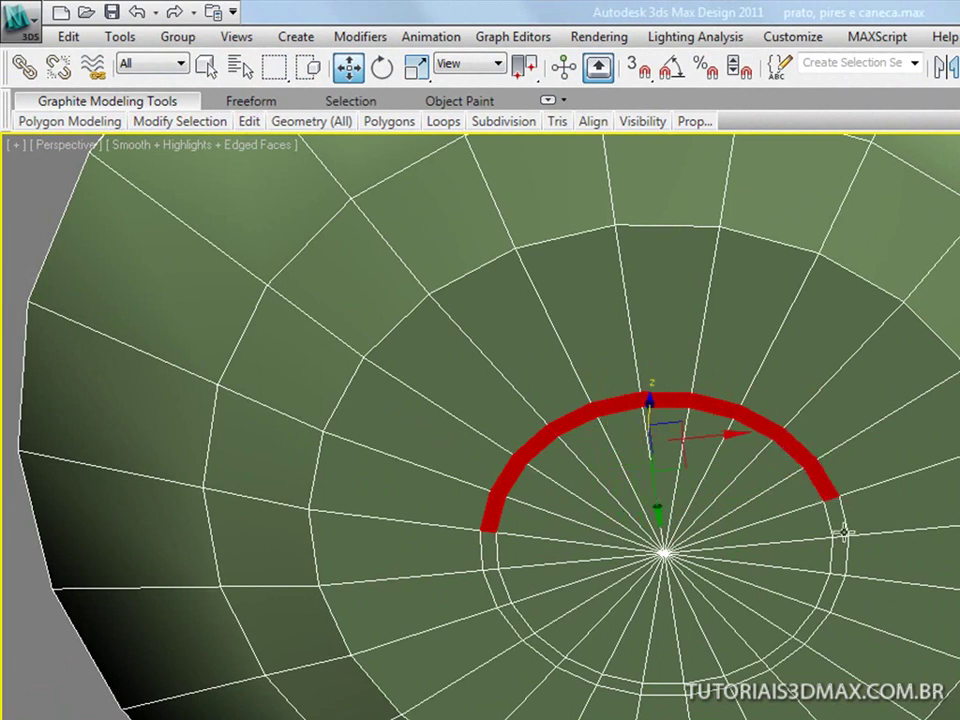
ctrl+click(839, 524)
ctrl+click(839, 560)
ctrl+click(833, 592)
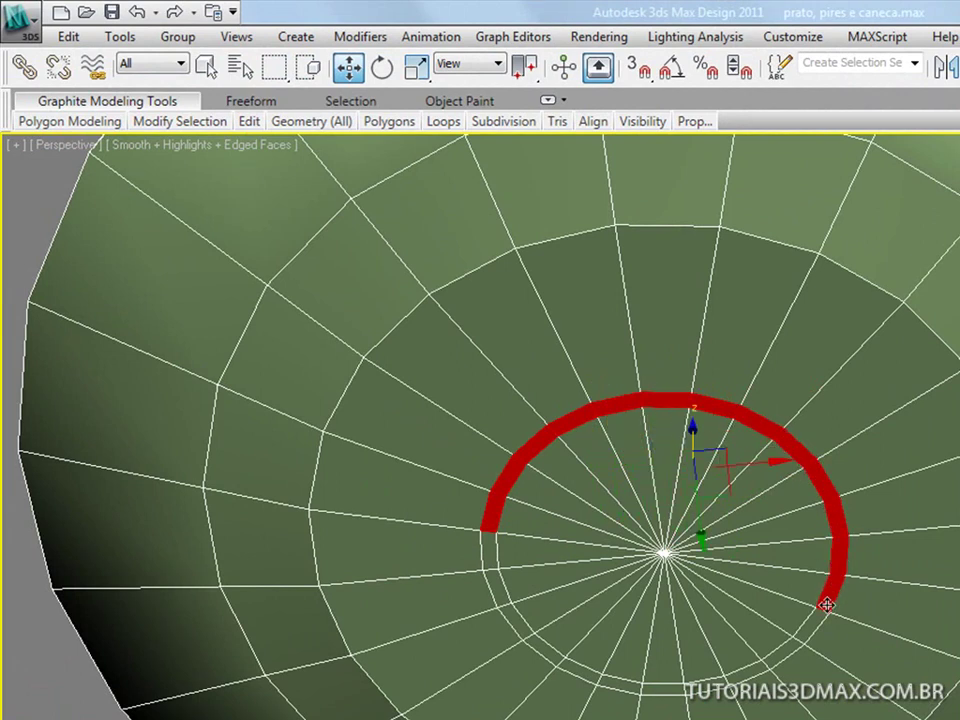
ctrl+click(800, 636)
ctrl+click(752, 672)
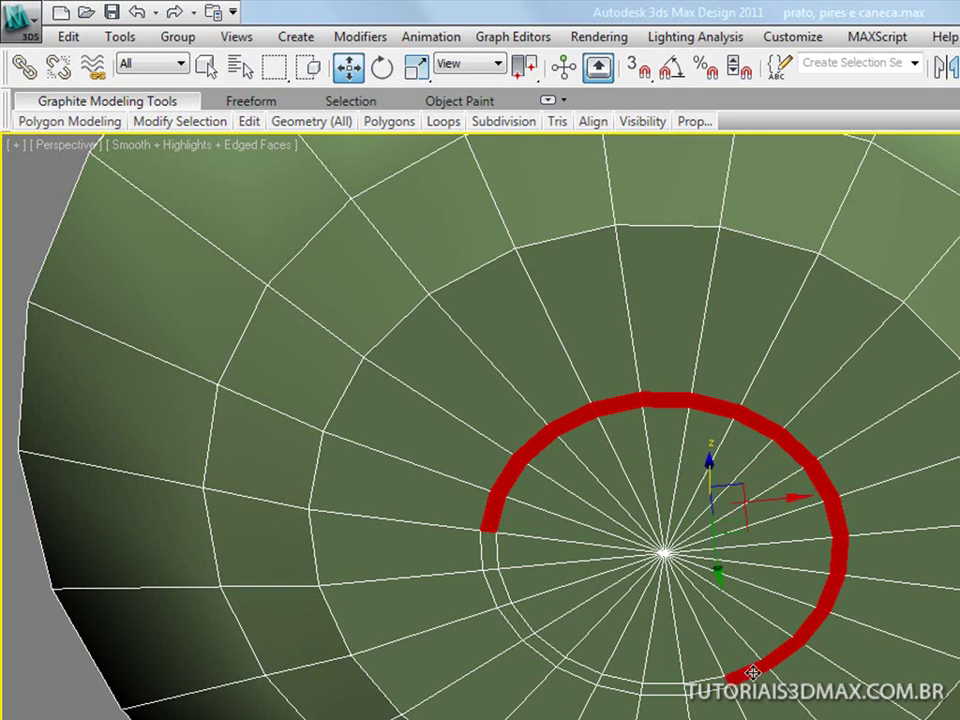
ctrl+click(705, 684)
ctrl+click(660, 688)
ctrl+click(612, 682)
ctrl+click(582, 671)
ctrl+click(548, 651)
ctrl+click(501, 591)
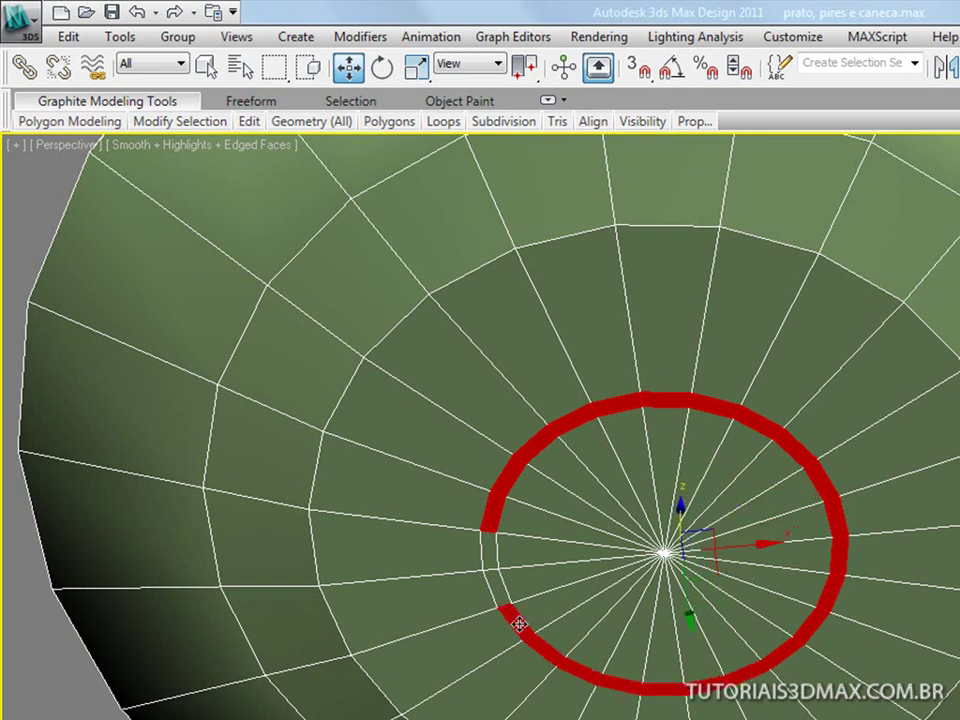
ctrl+click(486, 561)
ctrl+click(487, 540)
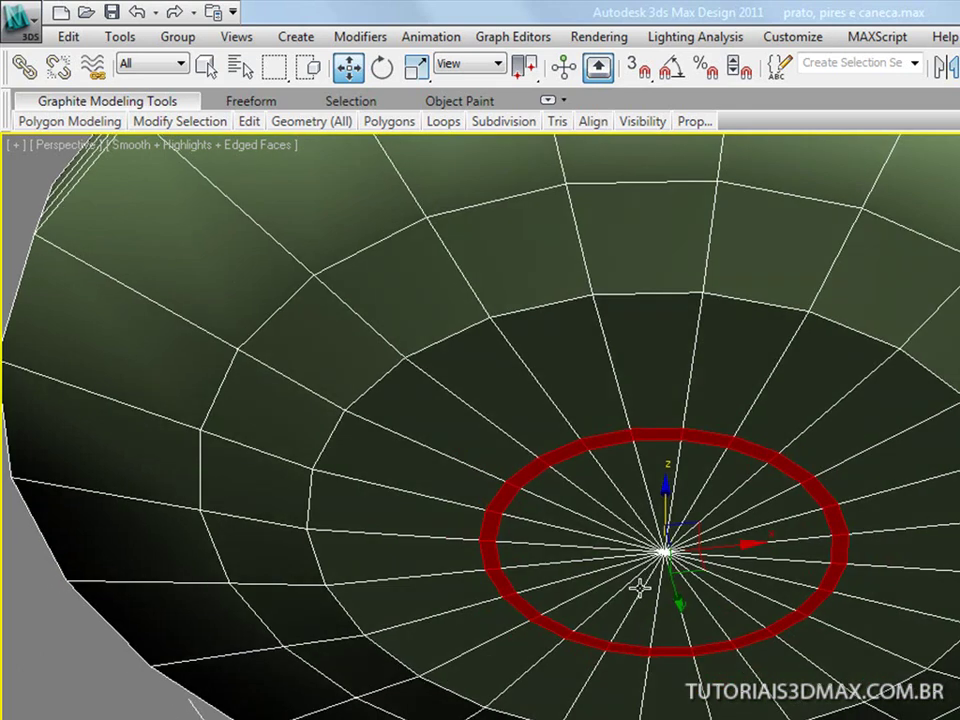